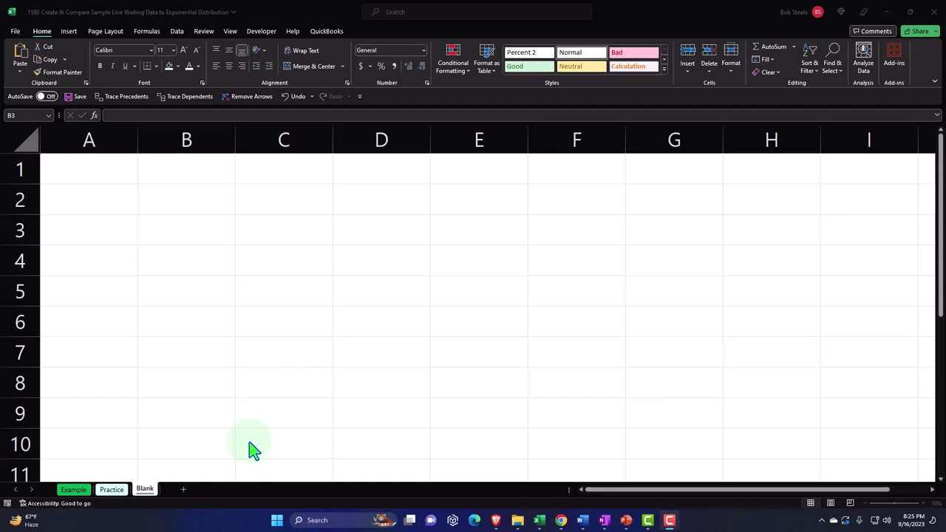
Step: Review the finished table on the Example sheet and return to the Blank sheet
left_click(80, 492)
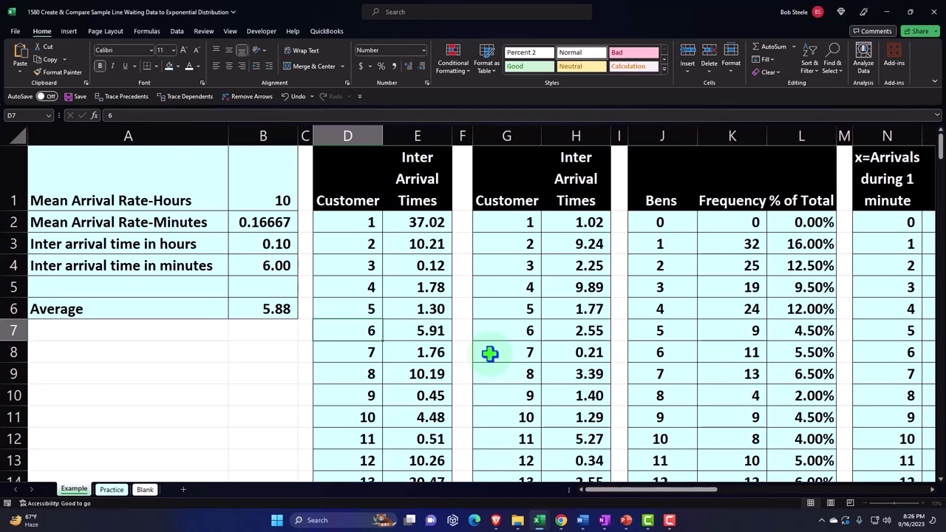
left_click(151, 491)
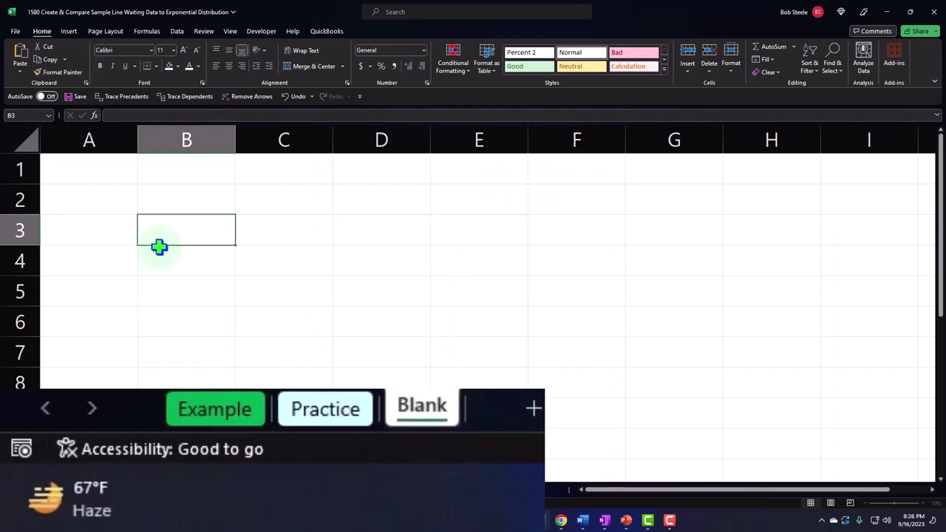
left_click(114, 172)
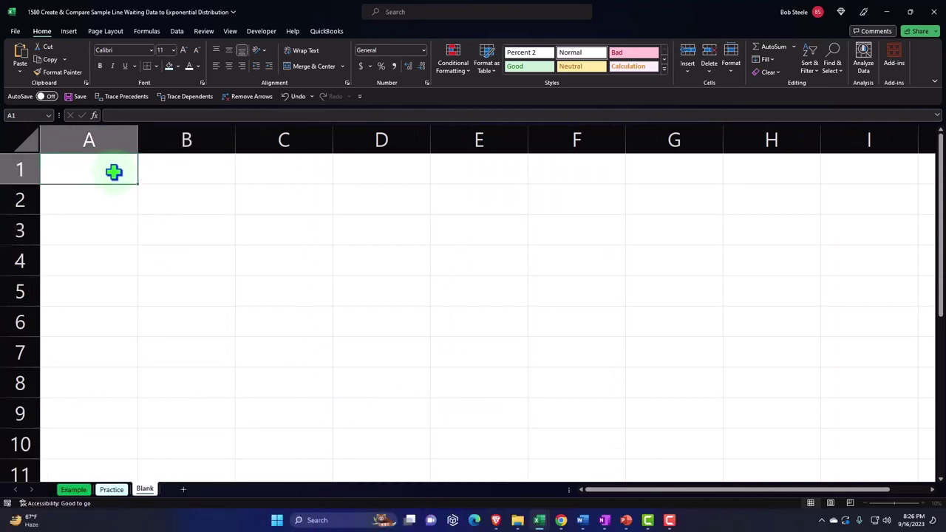
type("Mea")
key("BackSpace")
key("BackSpace")
key("BackSpace")
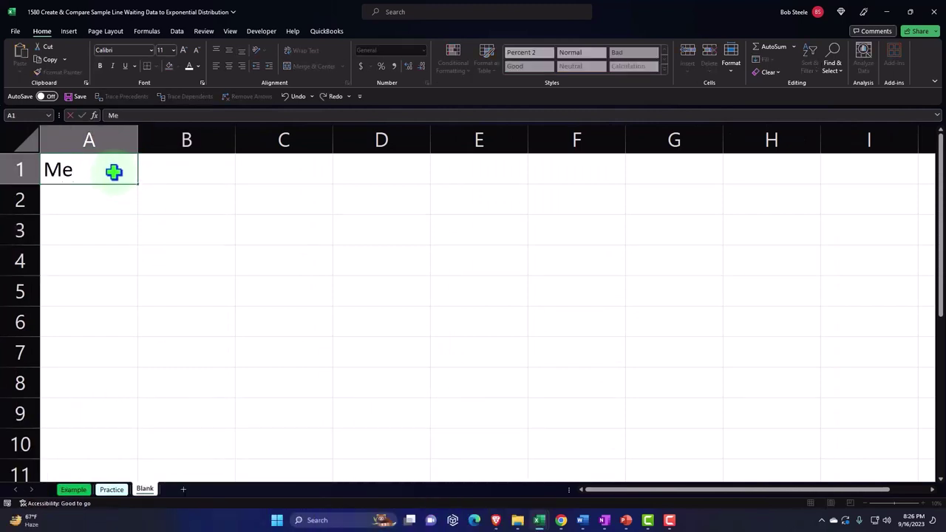
left_click(114, 237)
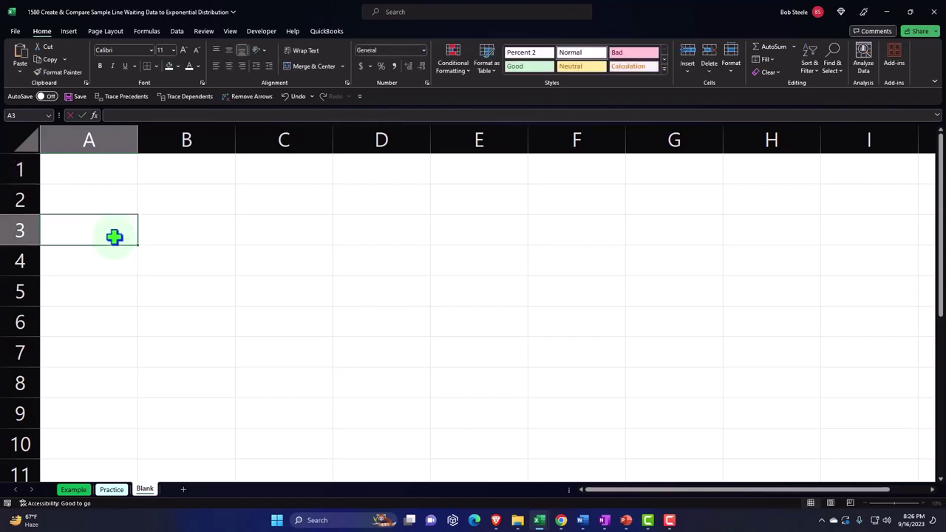
Step: Format the whole Blank sheet as Currency with red parenthesized negatives, no symbol and 0 decimal places, and make all cells bold
left_click(29, 140)
right_click(187, 238)
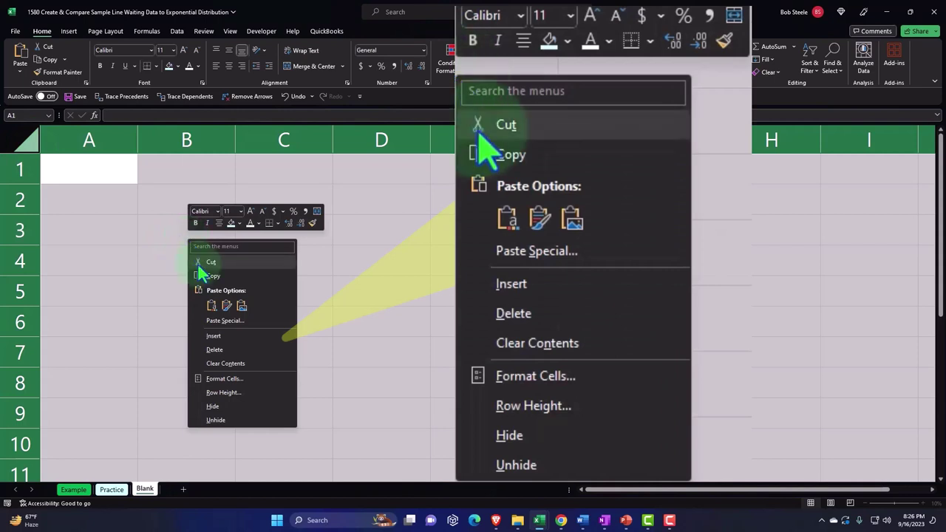
left_click(232, 377)
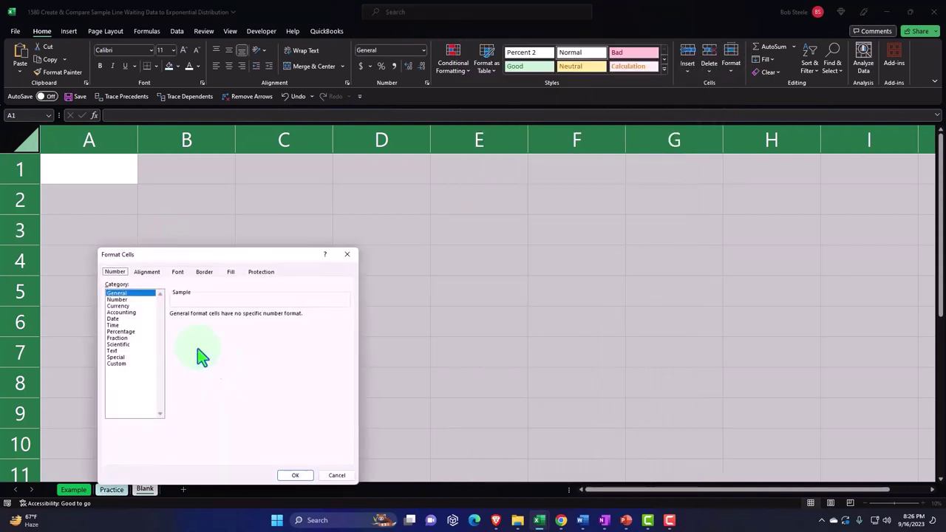
left_click(119, 306)
left_click(185, 359)
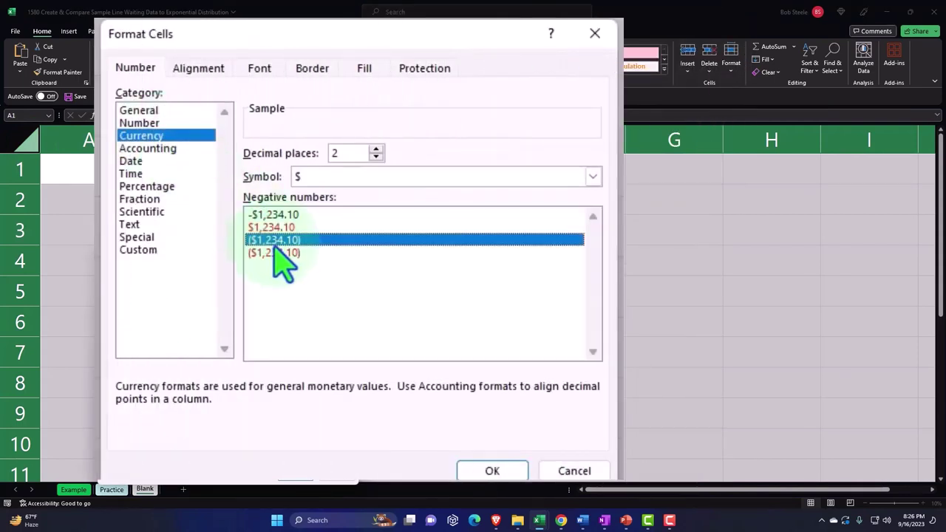
left_click(275, 253)
left_click(370, 177)
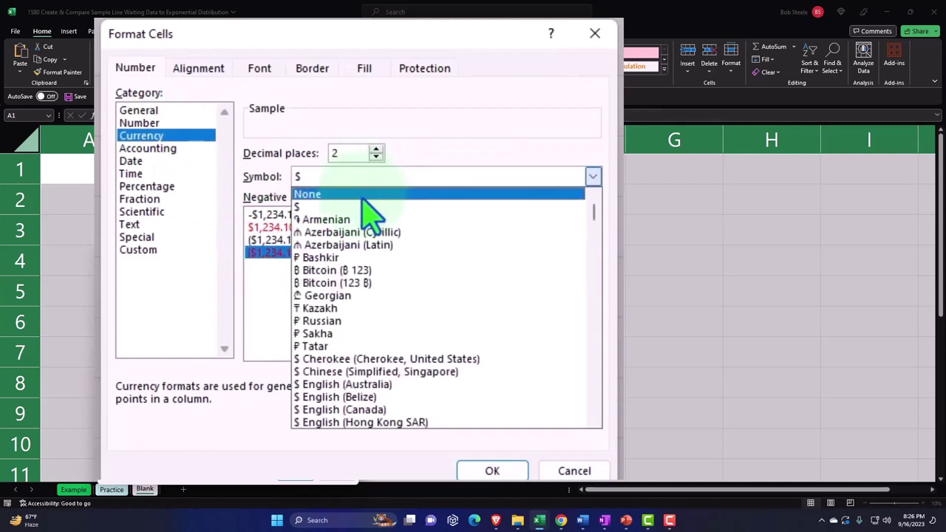
left_click(366, 192)
left_click(376, 157)
left_click(376, 157)
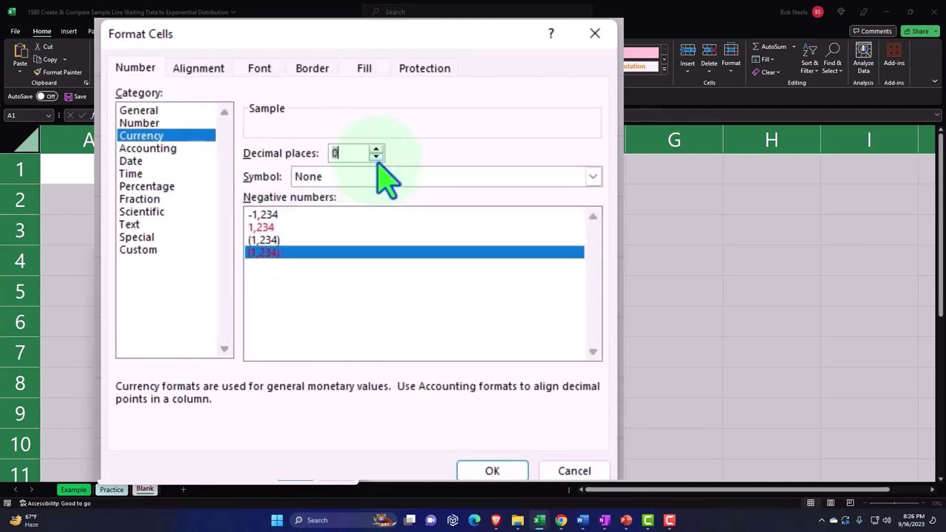
left_click(296, 472)
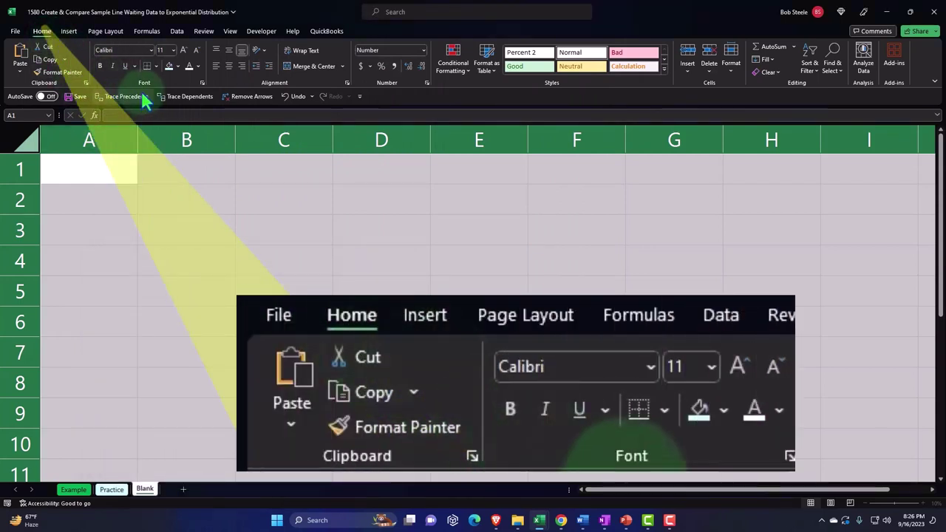
left_click(104, 70)
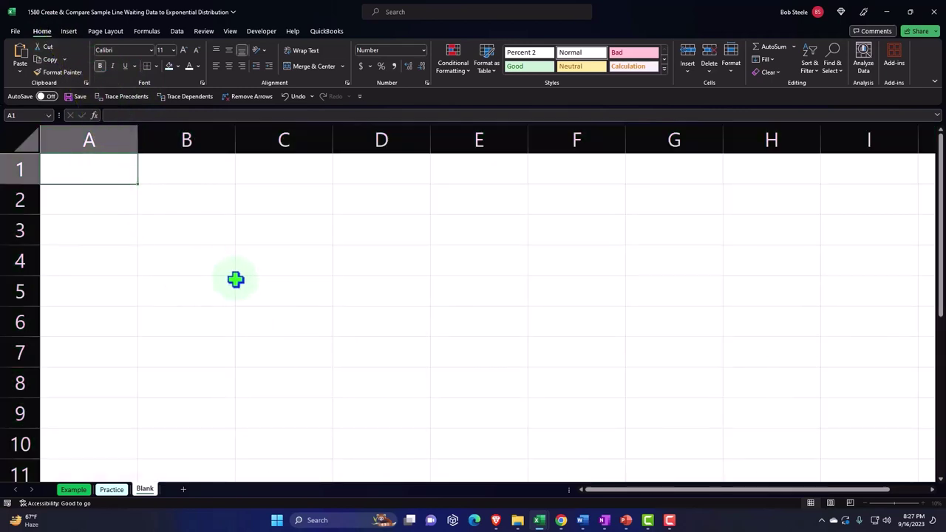
Step: Enter "Mean arrival rate-hours" in A1 with the value 10 in B1, widening column A to fit the label
type("M")
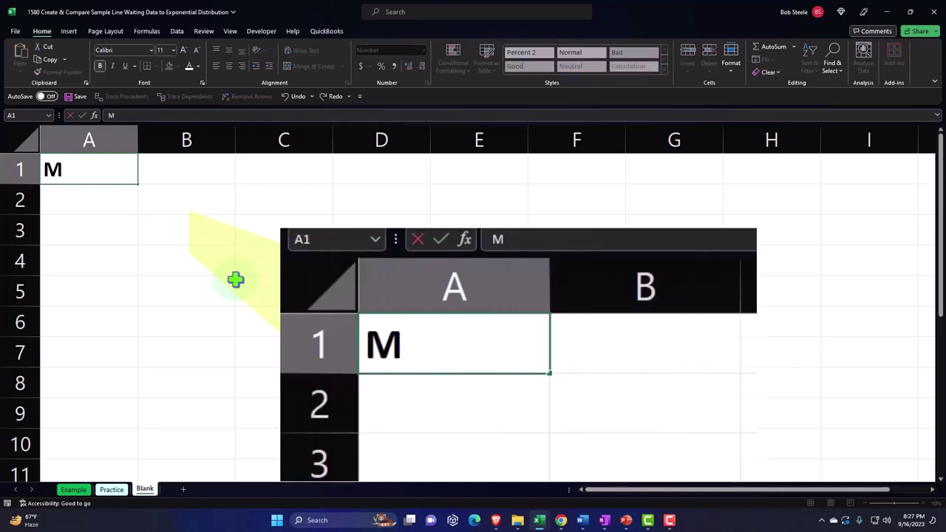
type("ean")
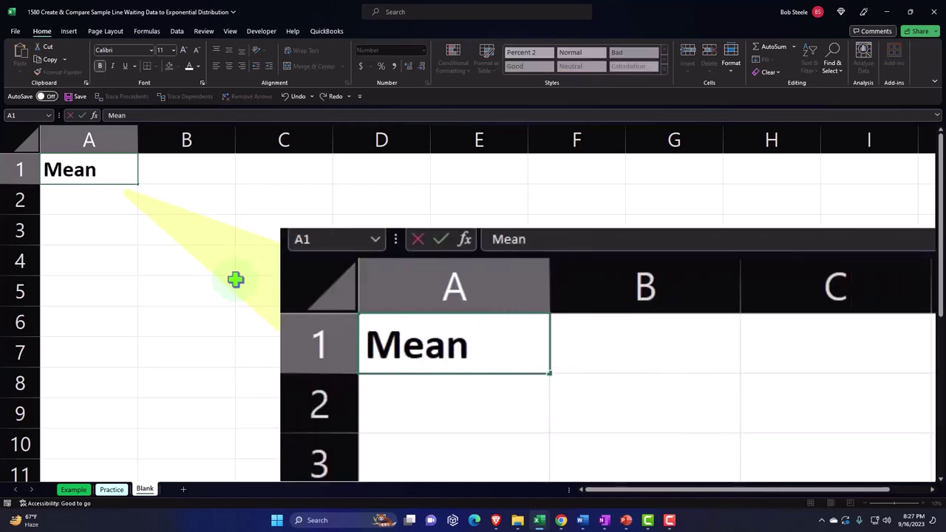
type(" arrival rate")
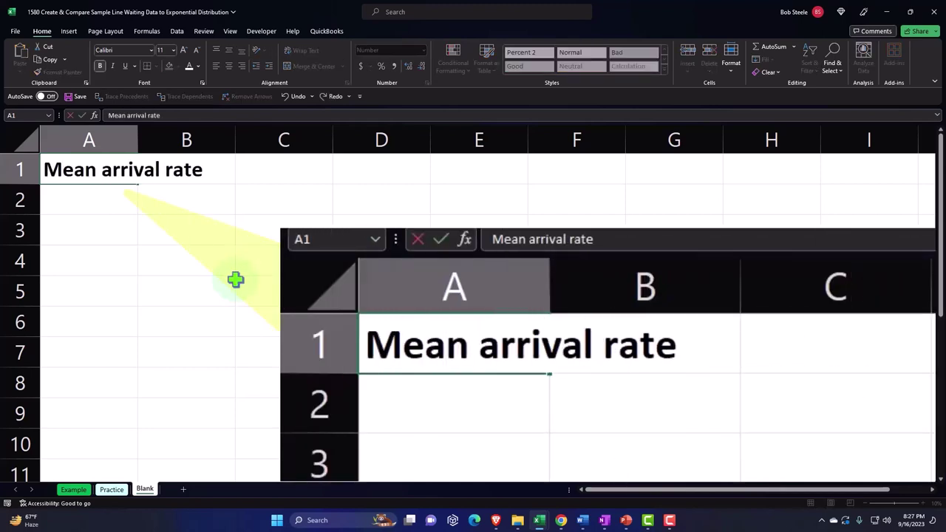
type("-h")
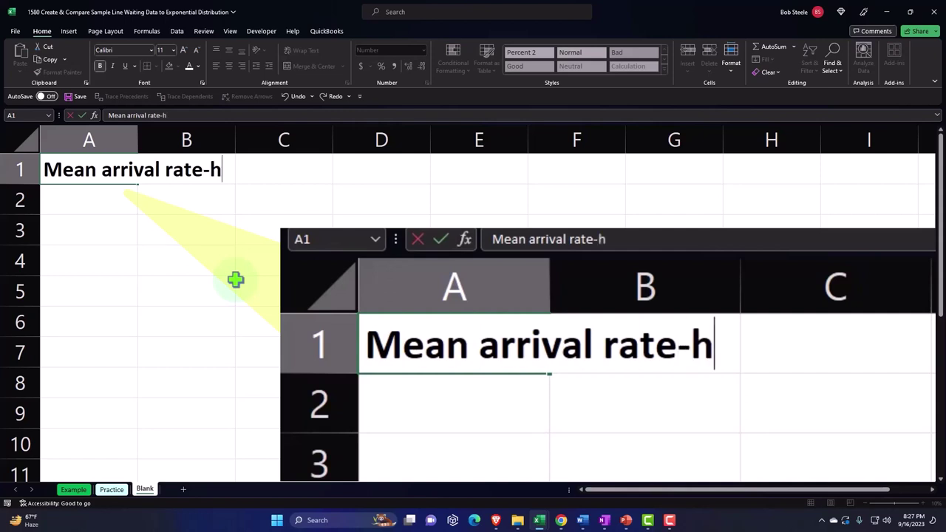
type("ours")
key("Tab")
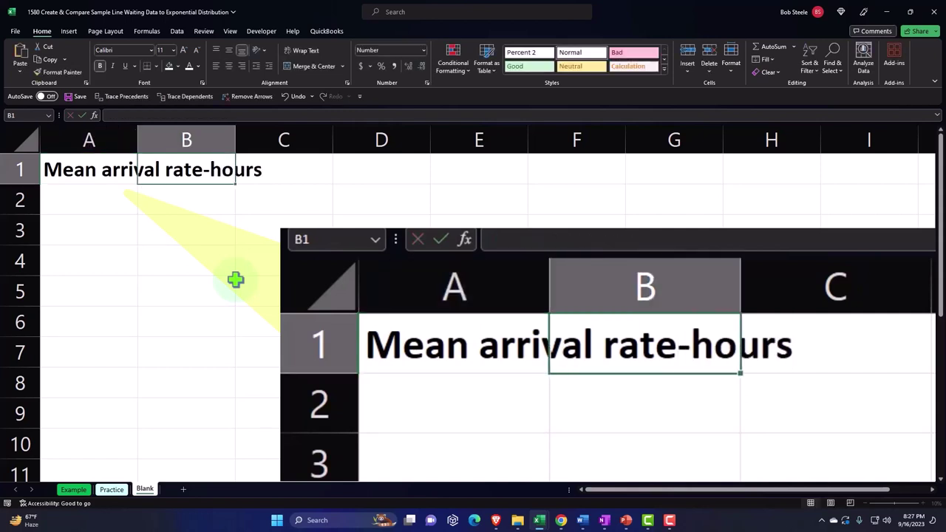
left_click_drag(137, 133, 271, 141)
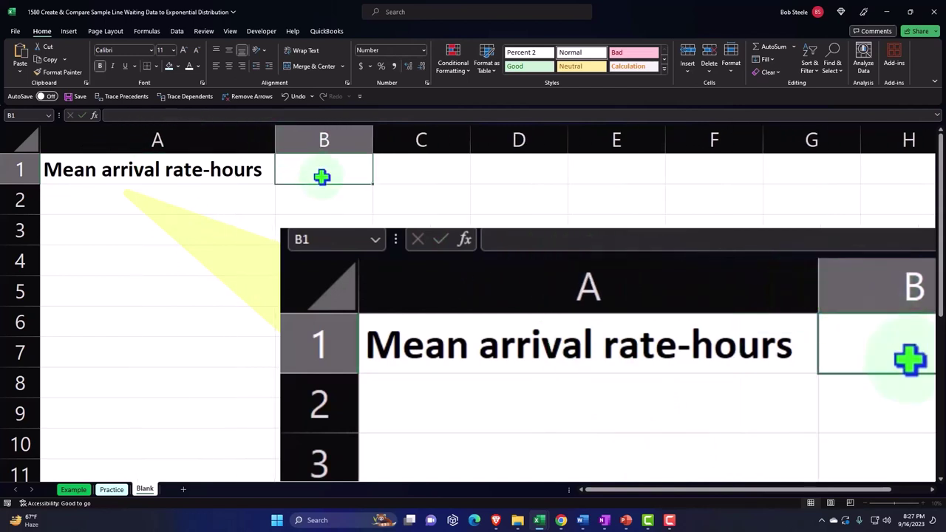
type("10")
key("Return")
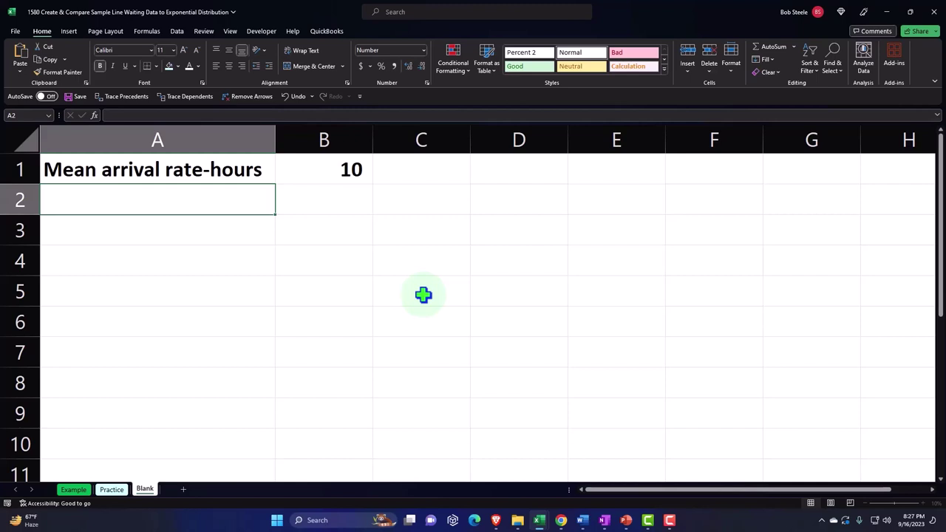
Step: Label A2 "Mean arrival rate-minutes" in a widened column A and convert the hourly rate from B1 to a per-minute rate in B2
type("Mean arrival rate-minute")
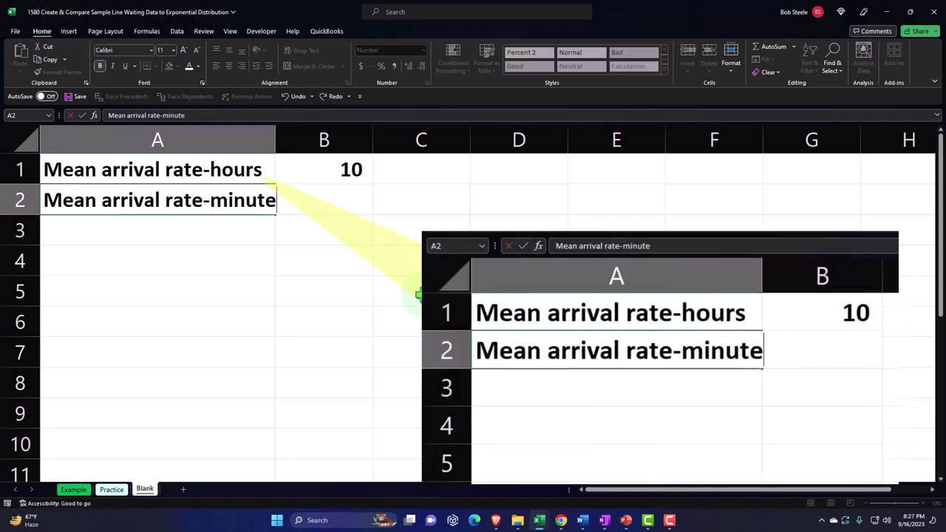
type("s")
key("Tab")
left_click_drag(271, 135, 287, 138)
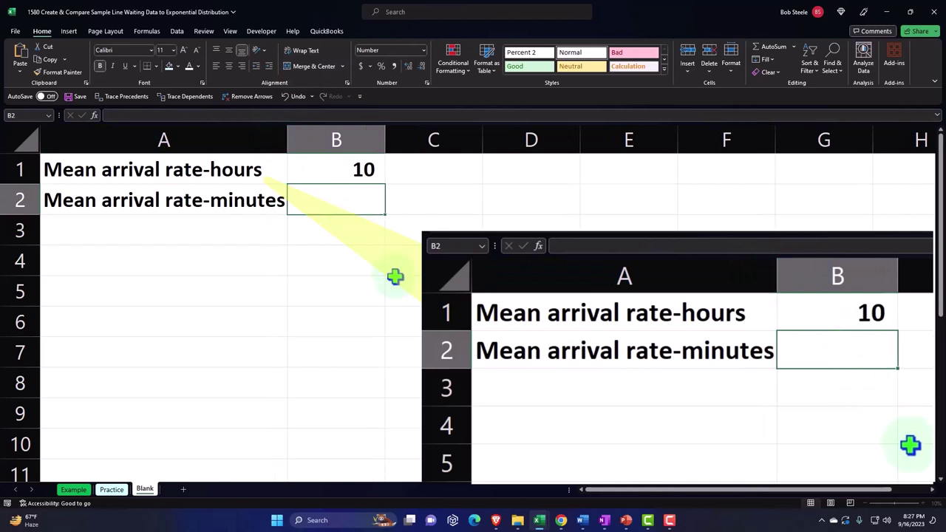
type("=")
key("Up")
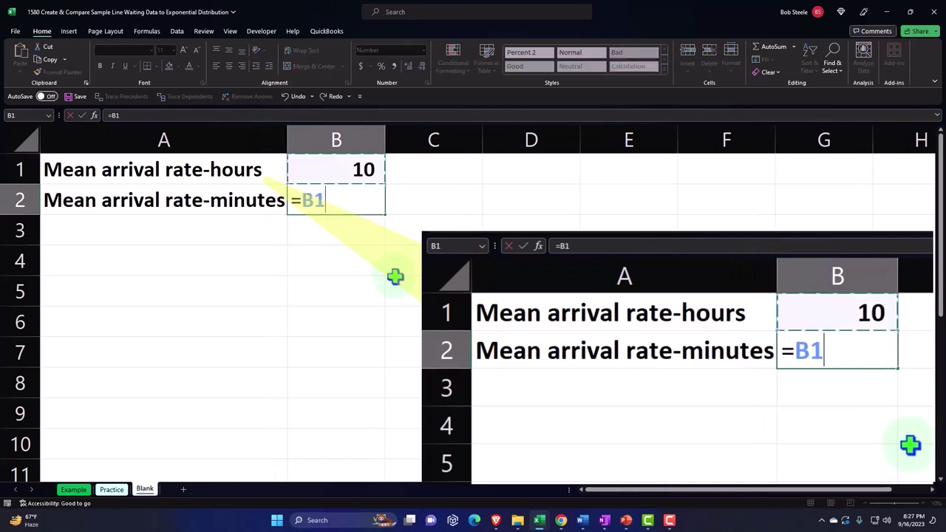
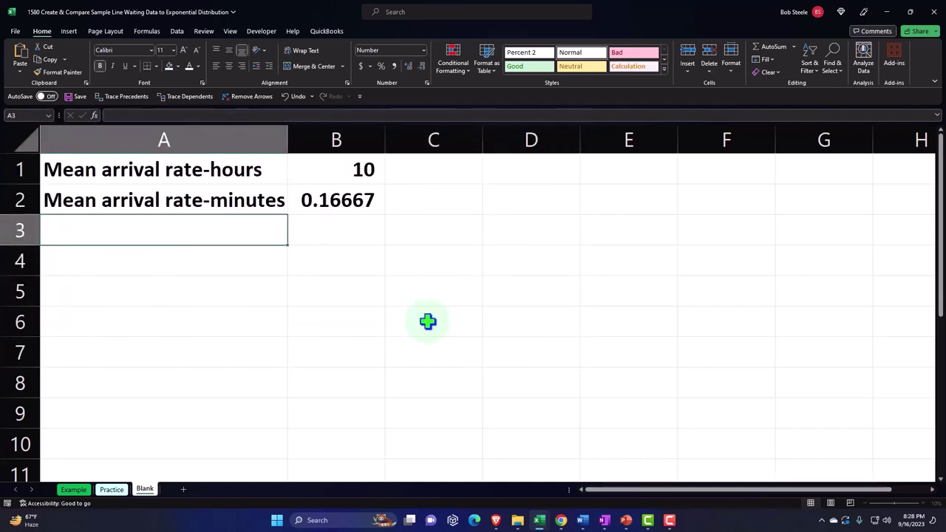
Step: Label A3 "Inter arrival time in hours" and calculate it in B3 with the formula =1/B1
type("Inter ")
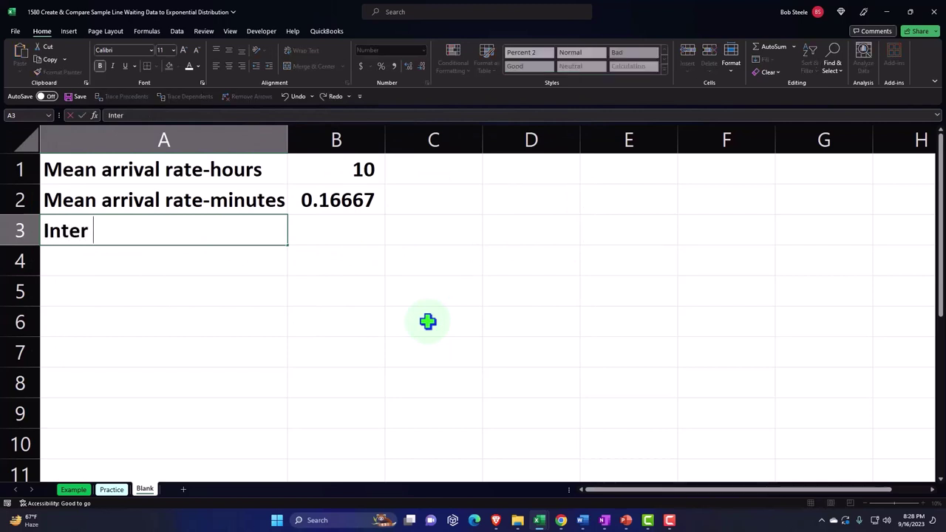
type("arrival tim")
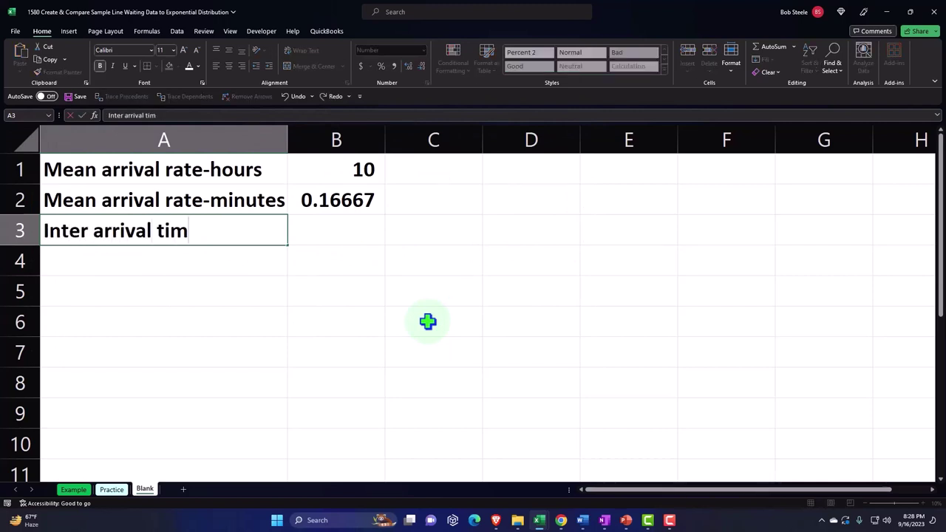
type("e in hours")
key("Tab")
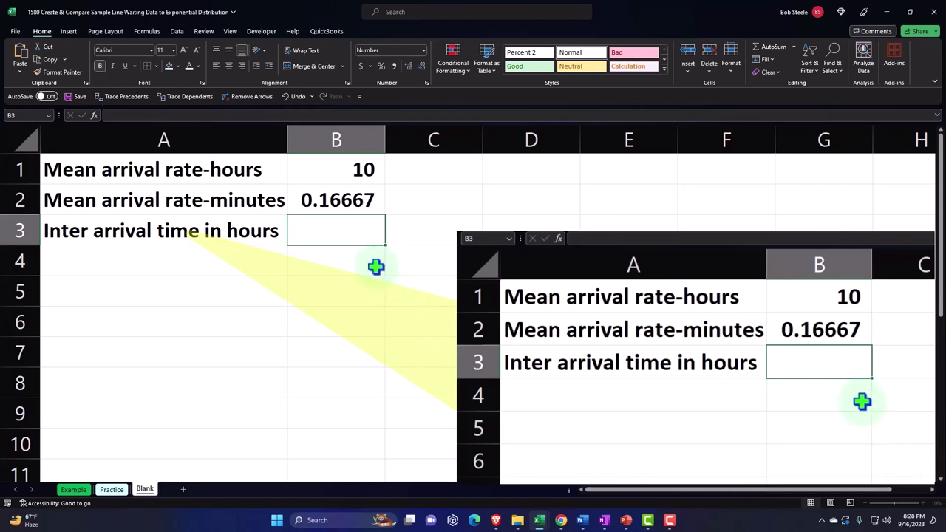
type("=1/")
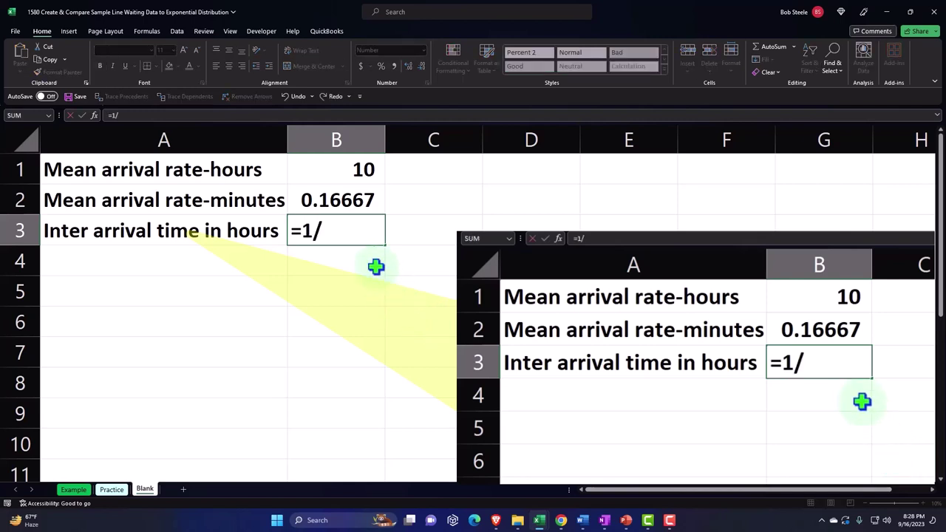
left_click(363, 170)
key("Return")
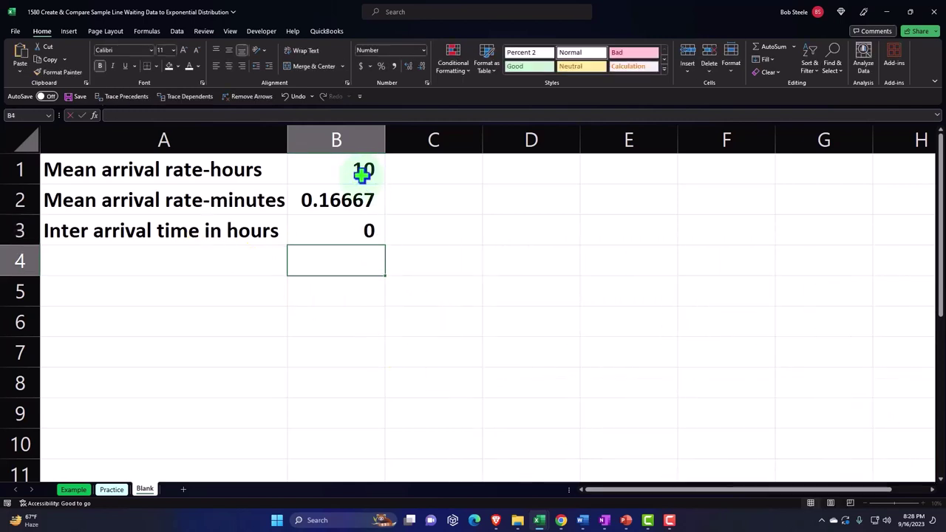
Step: Display the inter arrival time in B3 with two decimal places
key("Up")
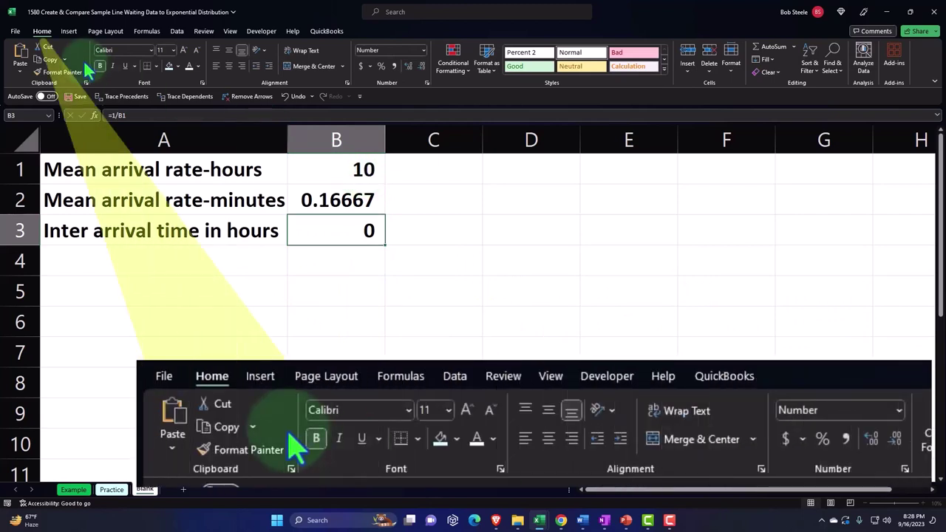
left_click(407, 66)
left_click(407, 66)
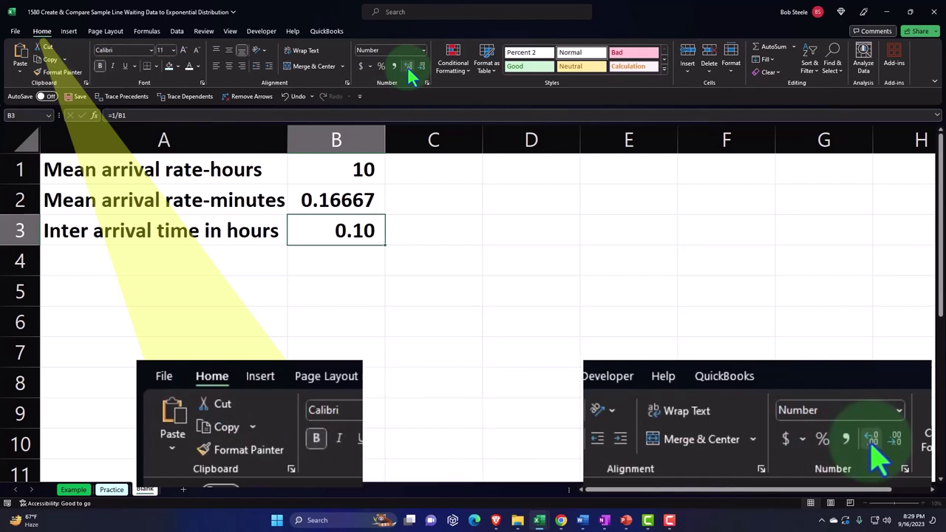
Step: Label A4 "Inter arrival time in minutes" and widen column A to make room for the text
left_click(156, 260)
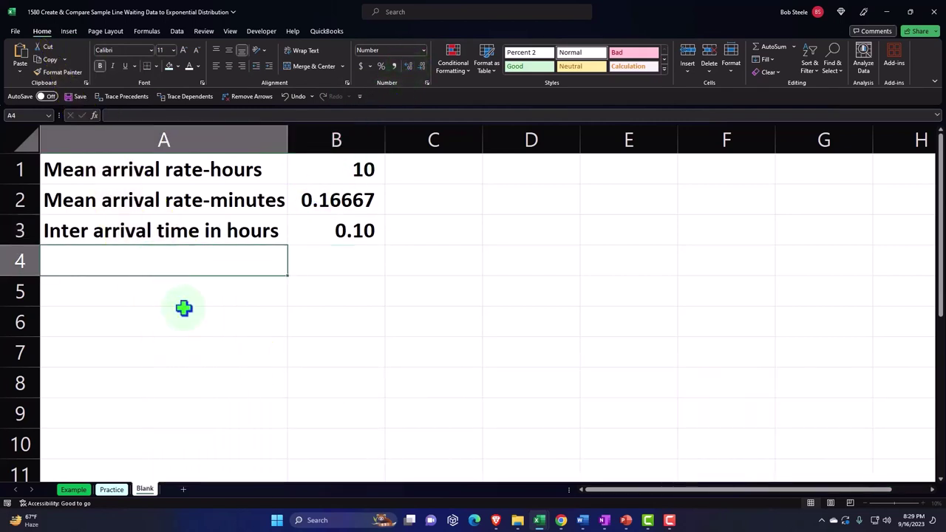
type("Inter ")
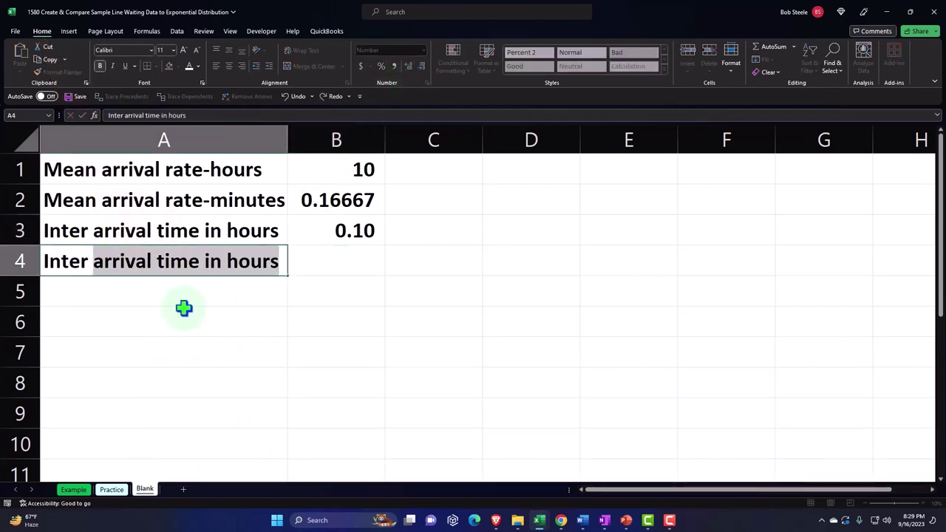
type("arrival time ")
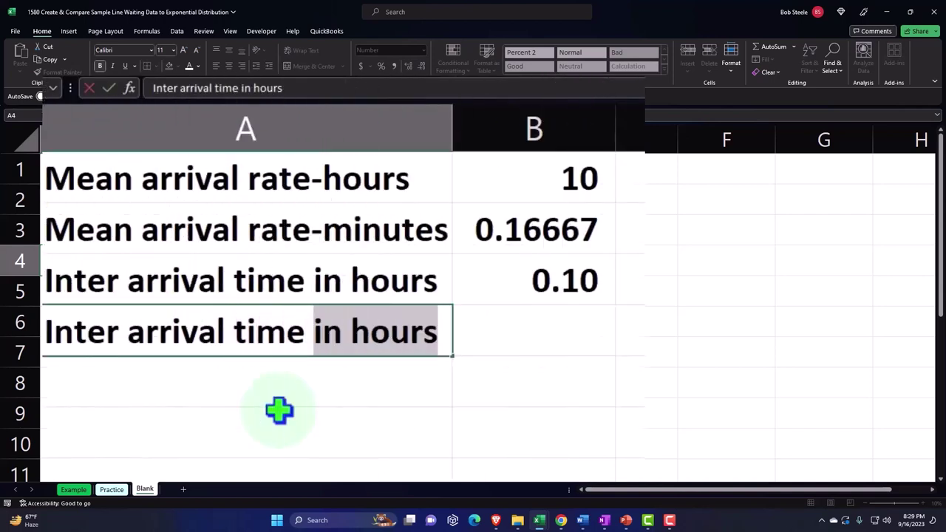
type("in minutes")
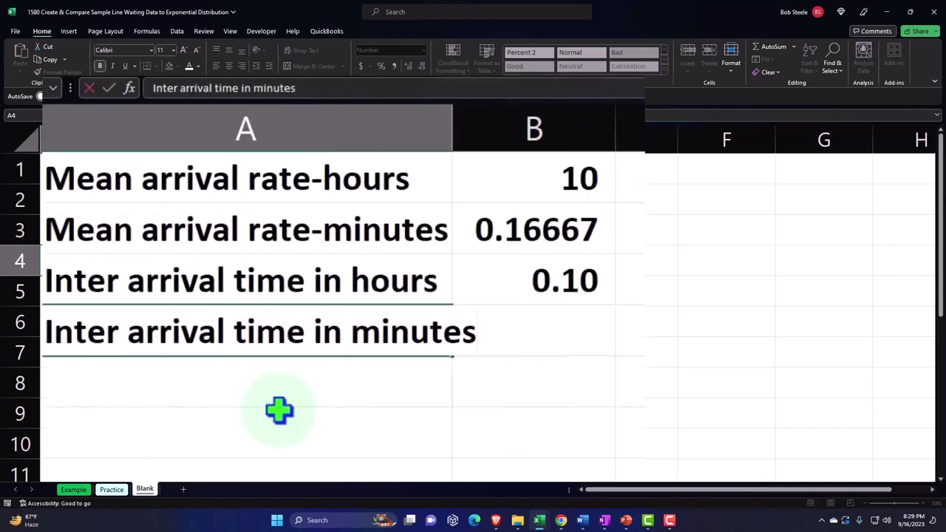
key("Tab")
left_click_drag(452, 137, 475, 137)
Step: Calculate the inter arrival time in minutes in B4 with the formula =1/B2
type("=")
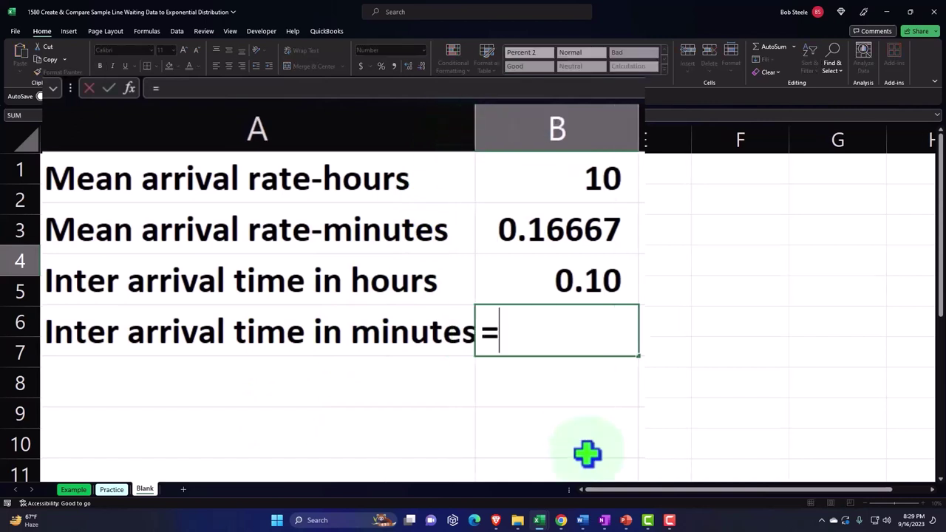
key("Up")
key("Up")
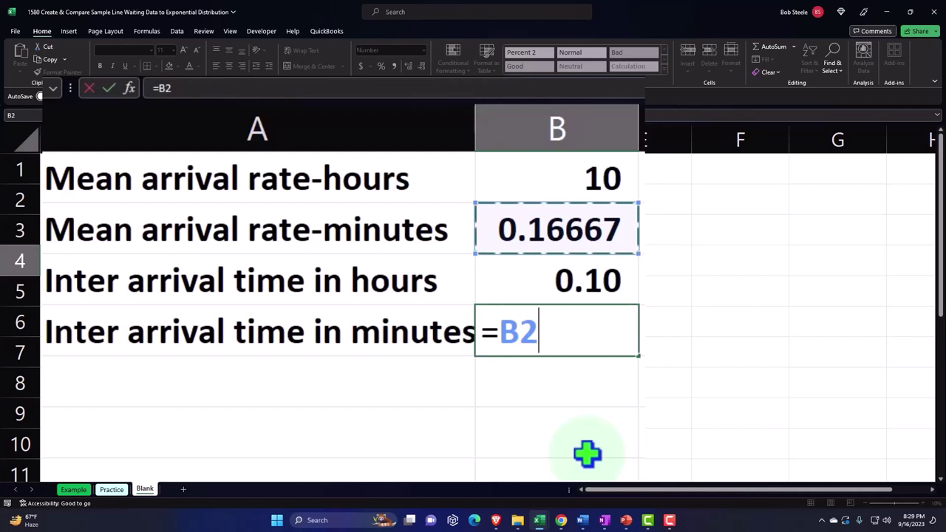
key("BackSpace")
key("BackSpace")
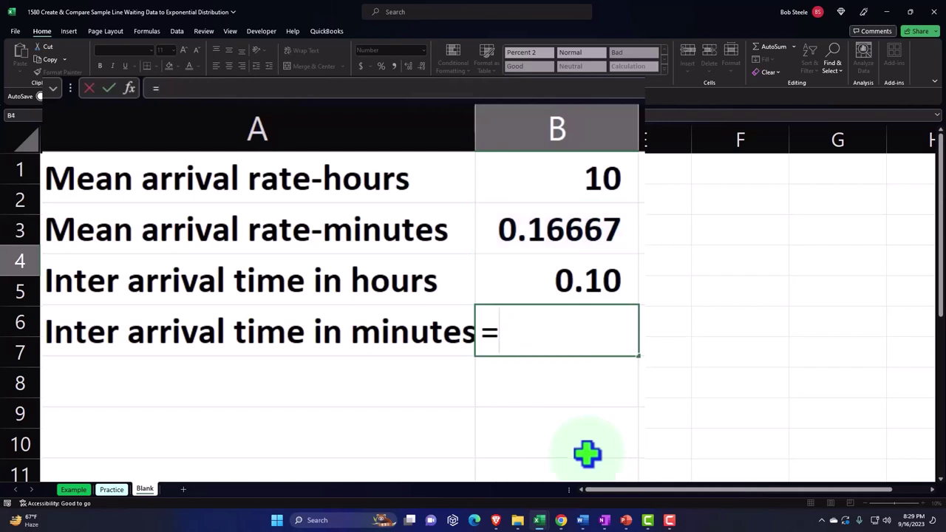
type("1/")
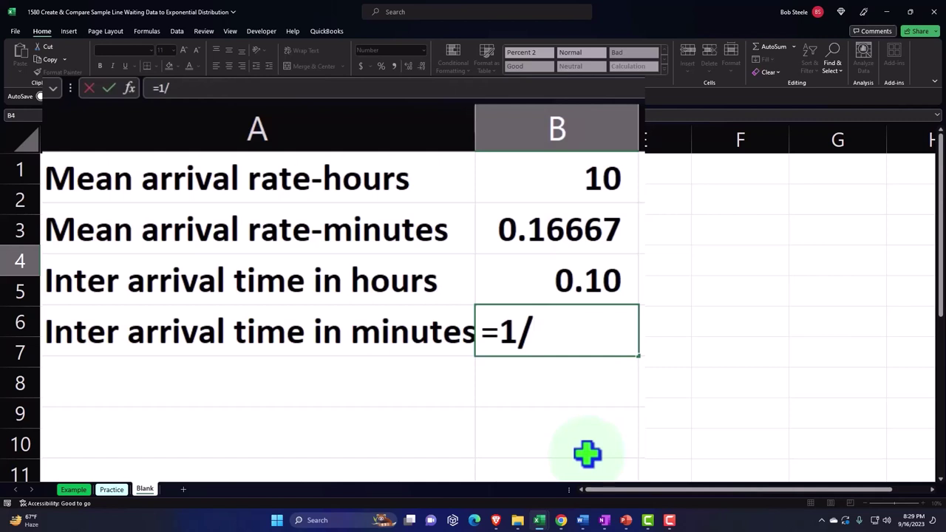
key("Up")
key("Up")
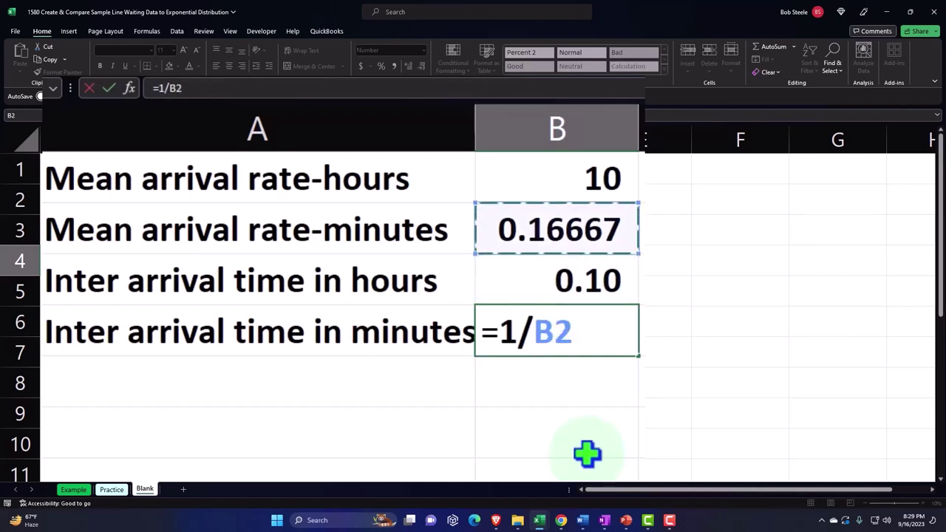
key("Return")
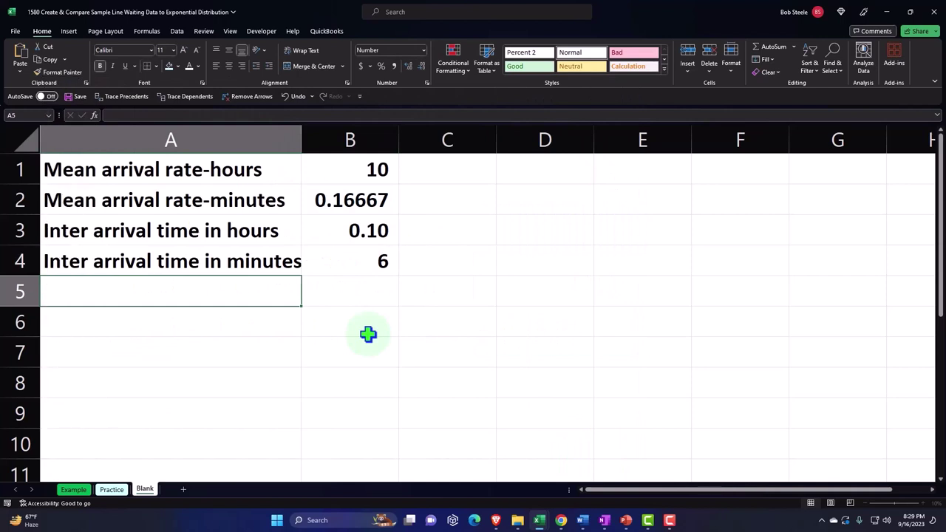
Step: Display the inter arrival time in minutes in B4 with two decimal places
key("Right")
key("Up")
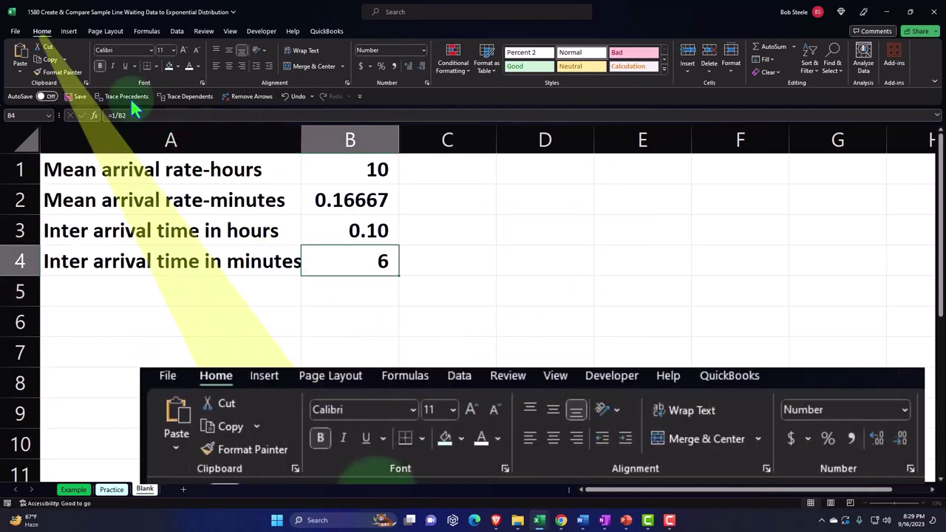
left_click(408, 67)
left_click(408, 66)
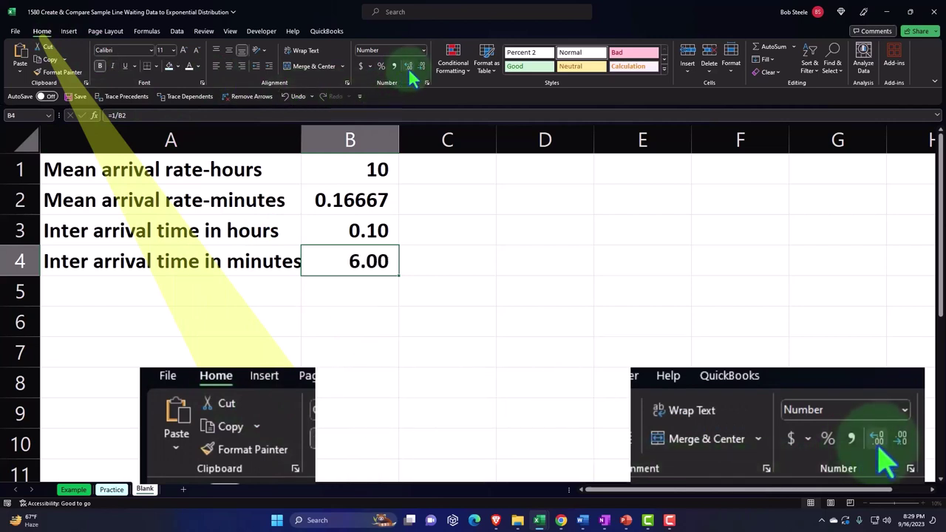
left_click(367, 309)
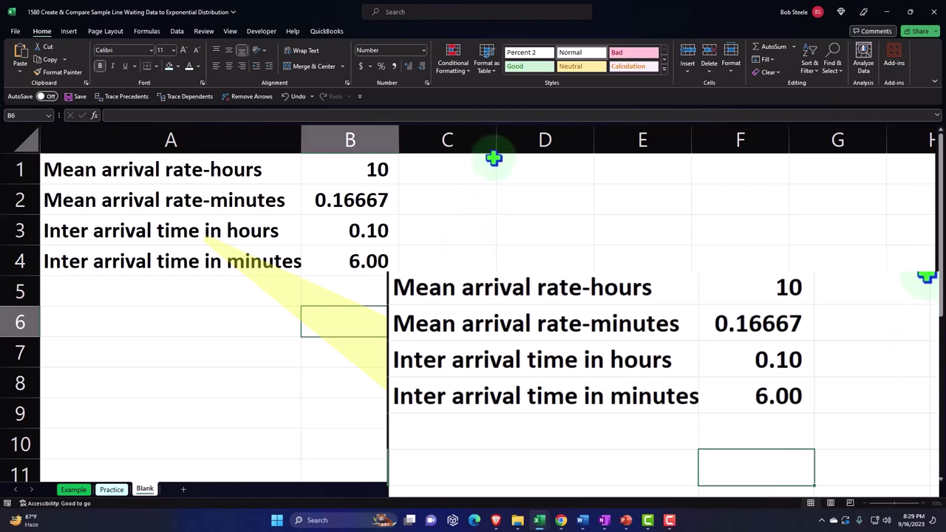
Step: Narrow column C to a spacer of width 2.00 and enter the header "Customer" in D1
left_click_drag(495, 141, 428, 151)
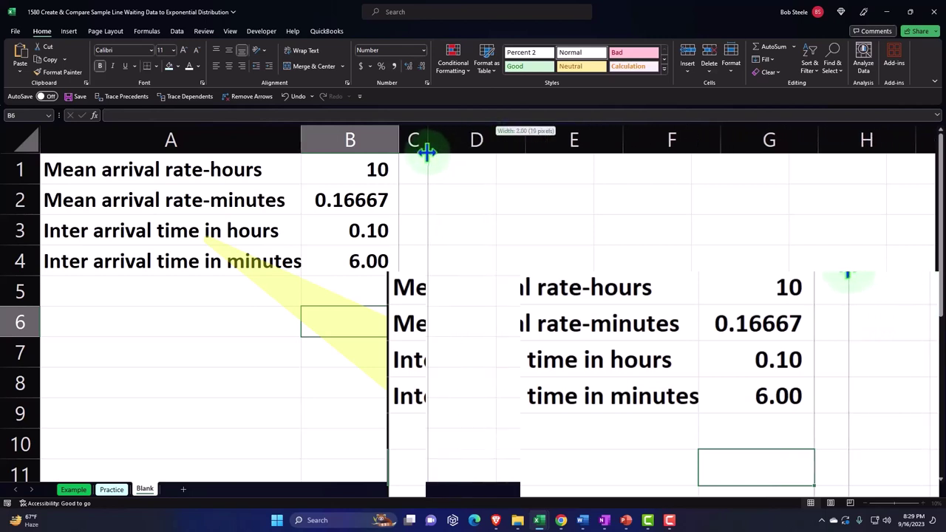
left_click(458, 174)
type("Customer")
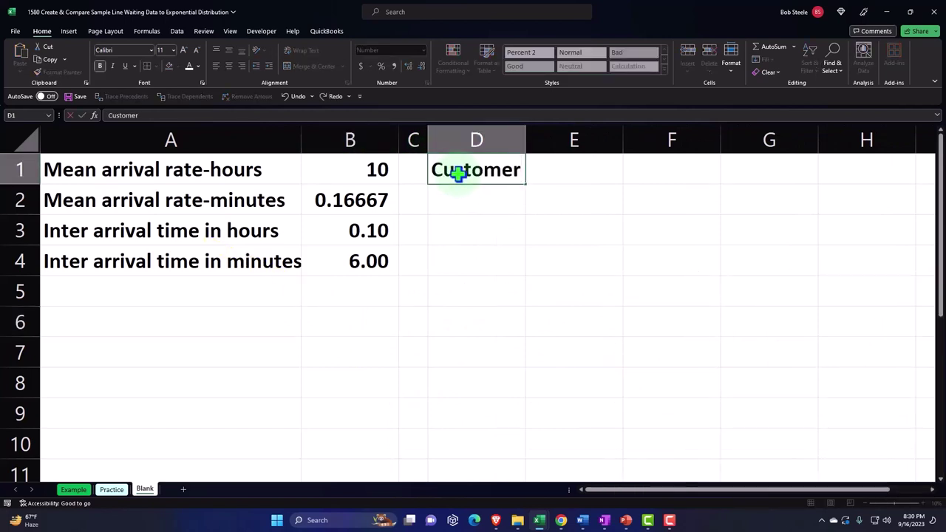
key("Tab")
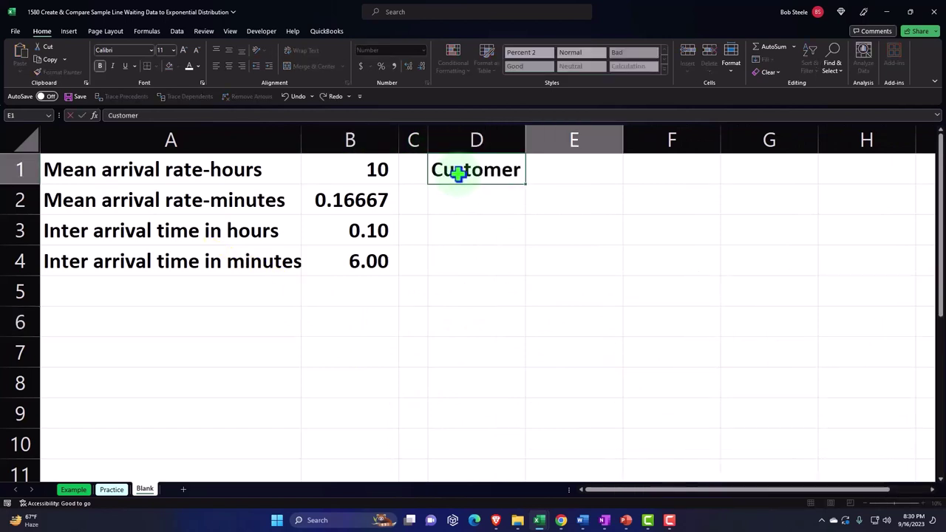
key("Return")
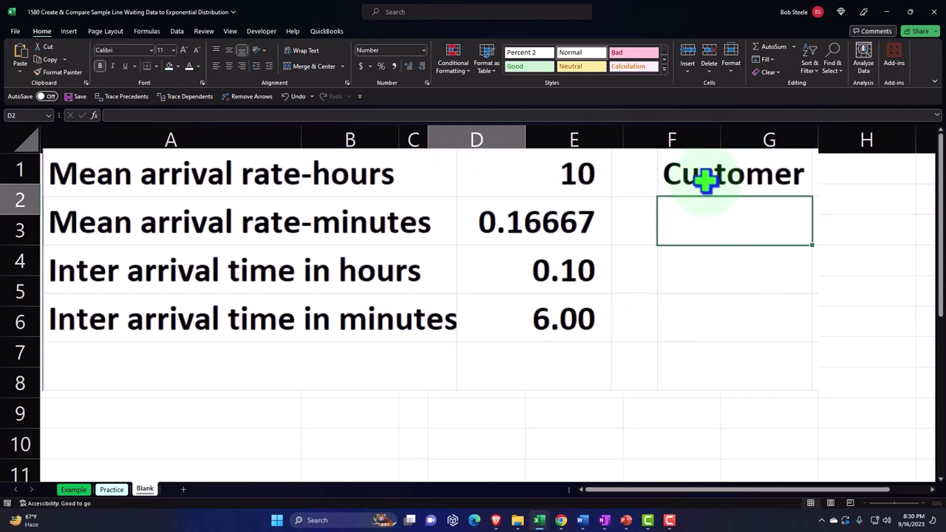
Step: Number the customers from 1 to 300 down D2:D301 by entering 1 and 2 and extending the series
type("1")
key("Return")
type("2")
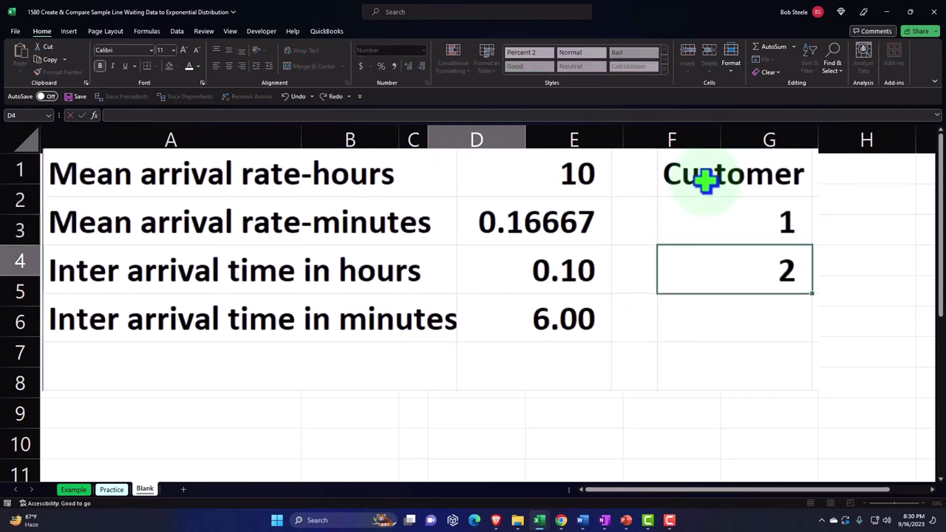
key("Return")
key("Up")
key("Up")
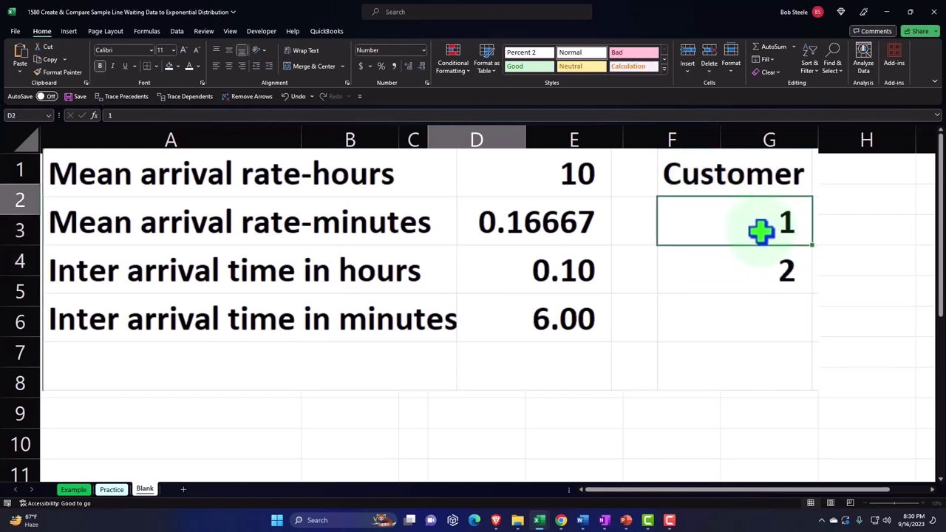
left_click_drag(760, 228, 760, 255)
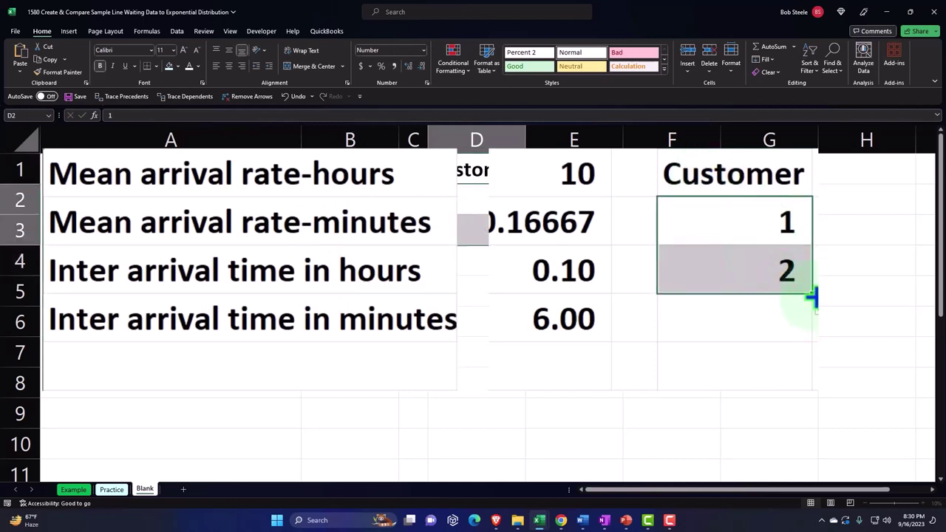
left_click_drag(526, 246, 509, 351)
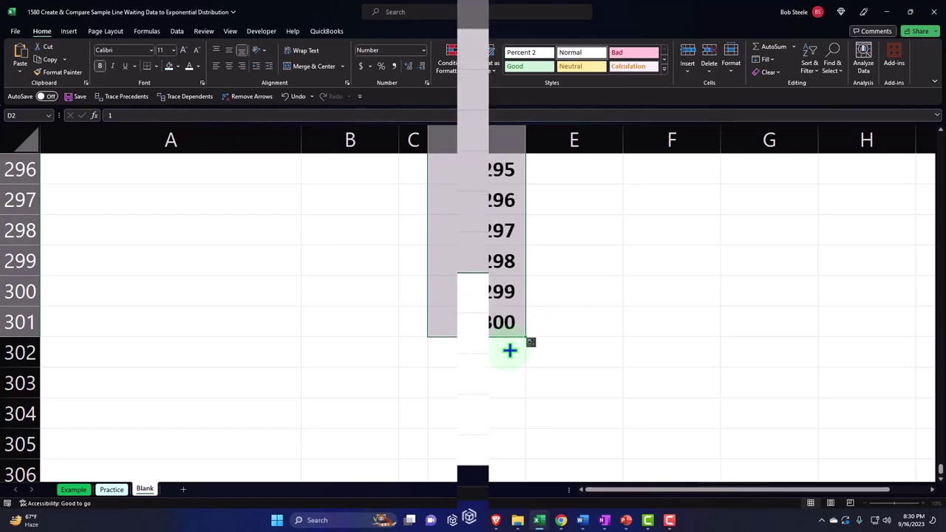
left_click_drag(941, 470, 929, 180)
left_click(671, 99)
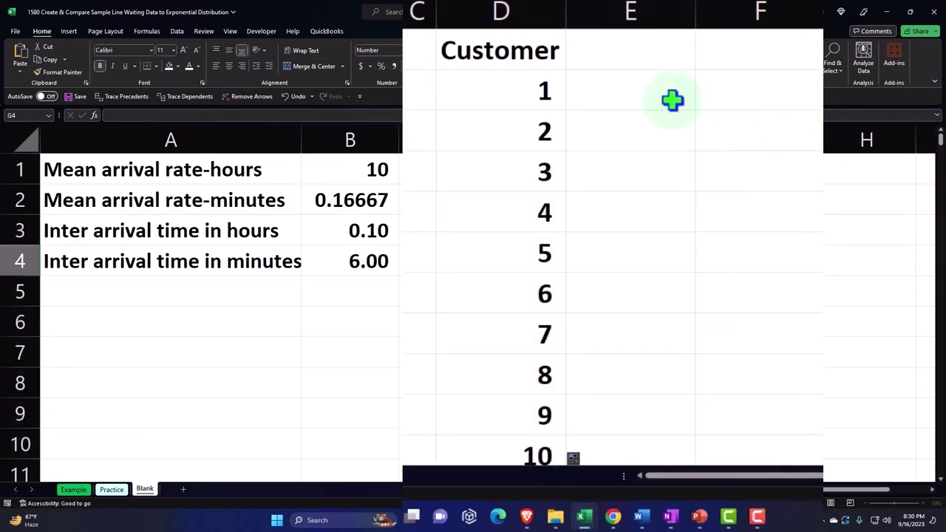
Step: Enter the header "Inter Arrival Times" in E1
left_click(618, 59)
type("Intr")
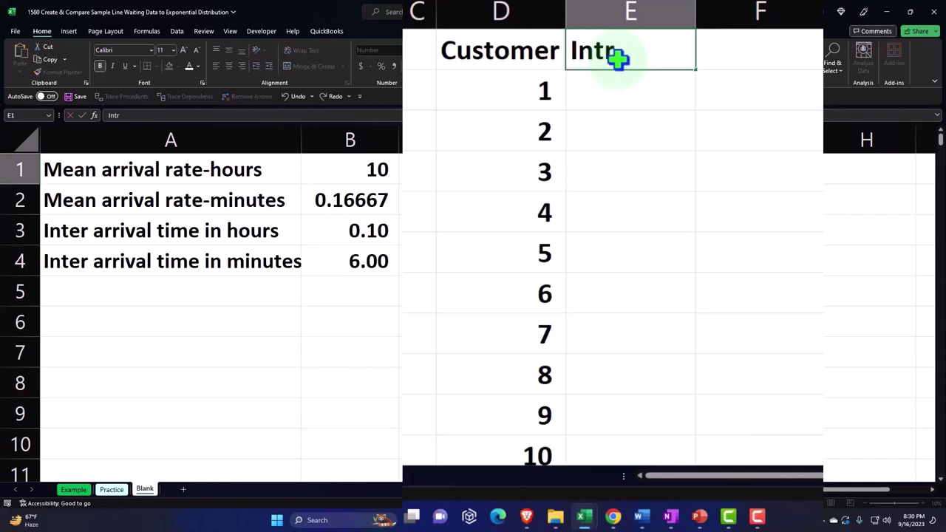
key("BackSpace")
type("er Arr")
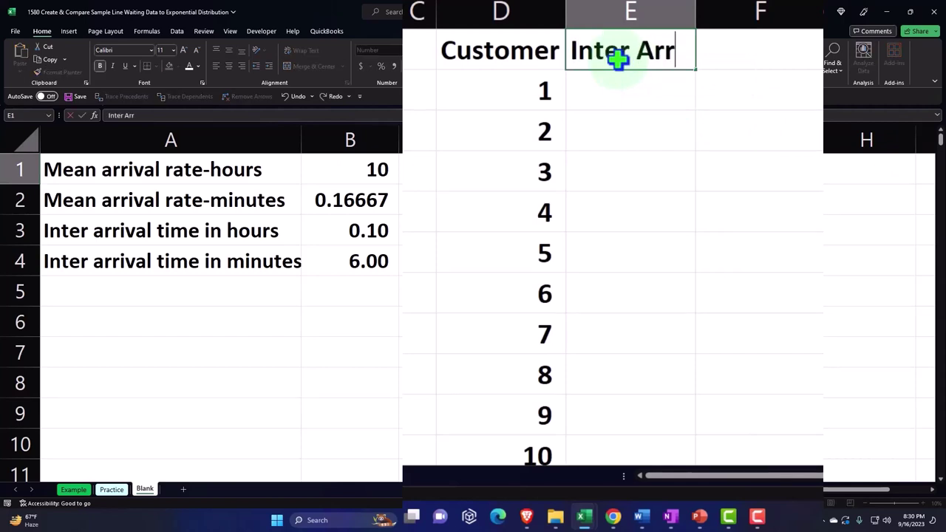
type("ival Times")
key("Return")
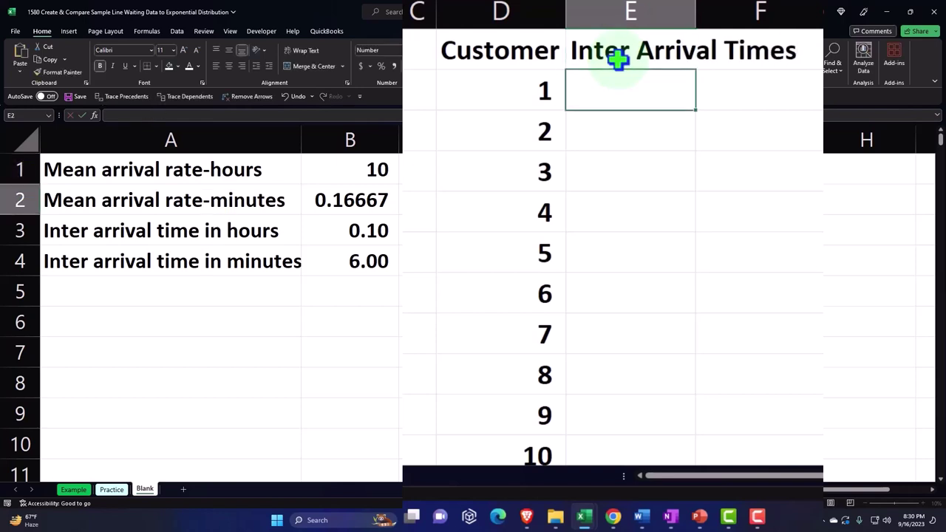
Step: Wrap and horizontally center the text of the headers in D1:E1
left_click_drag(522, 55, 598, 57)
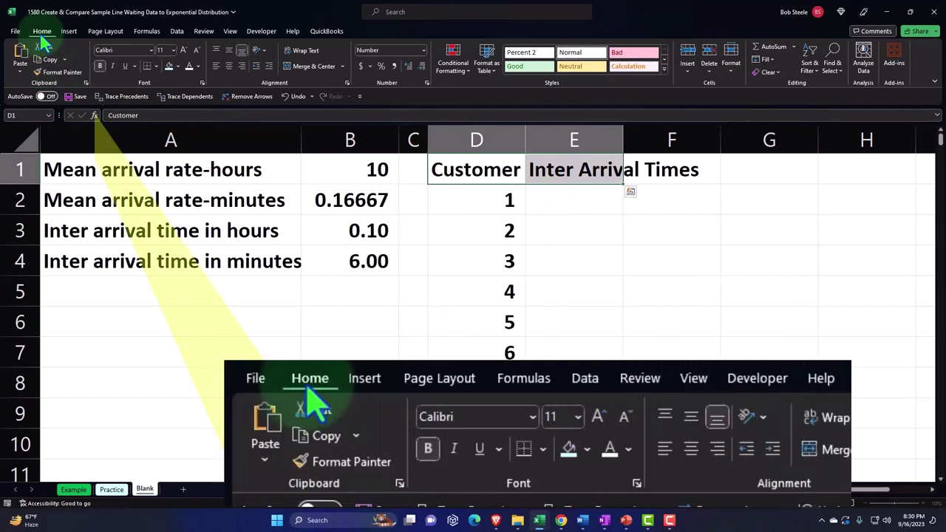
left_click(306, 52)
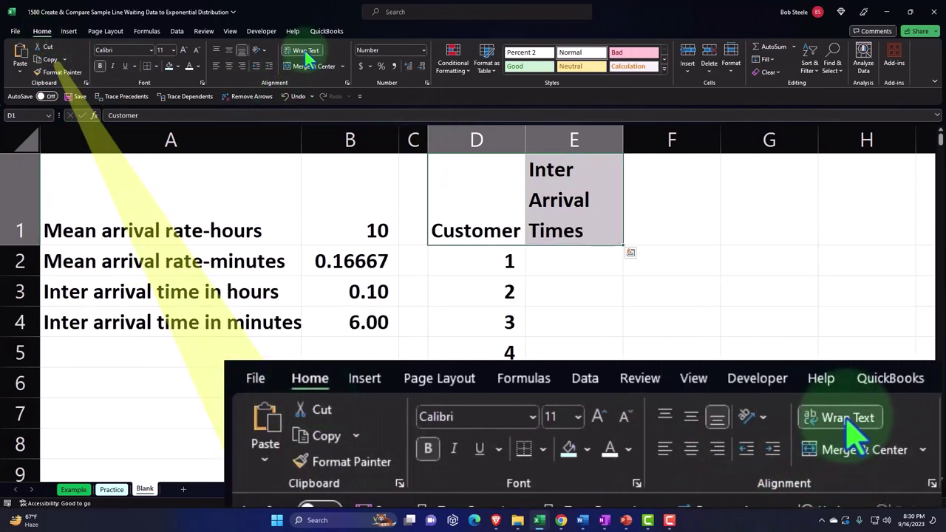
left_click(230, 66)
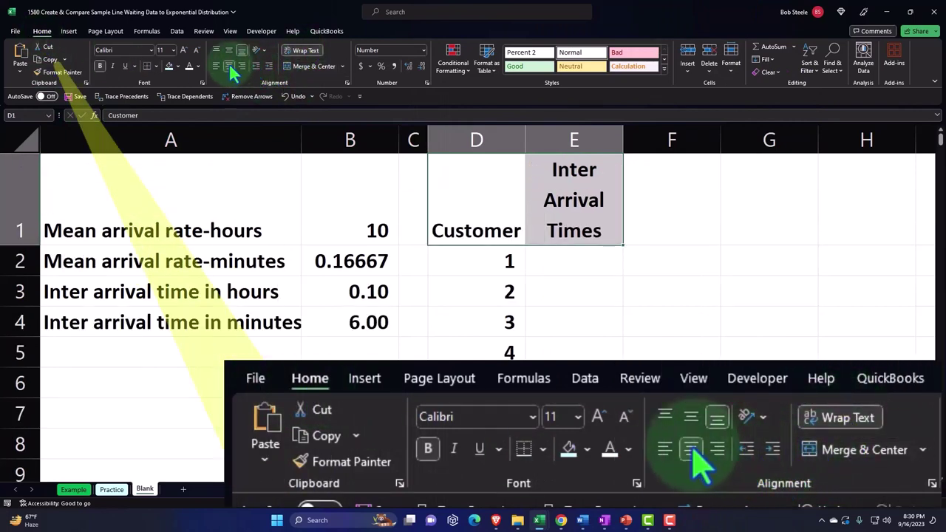
Step: Give the headers in D1:E1 a black fill with white font
left_click(178, 66)
left_click(178, 99)
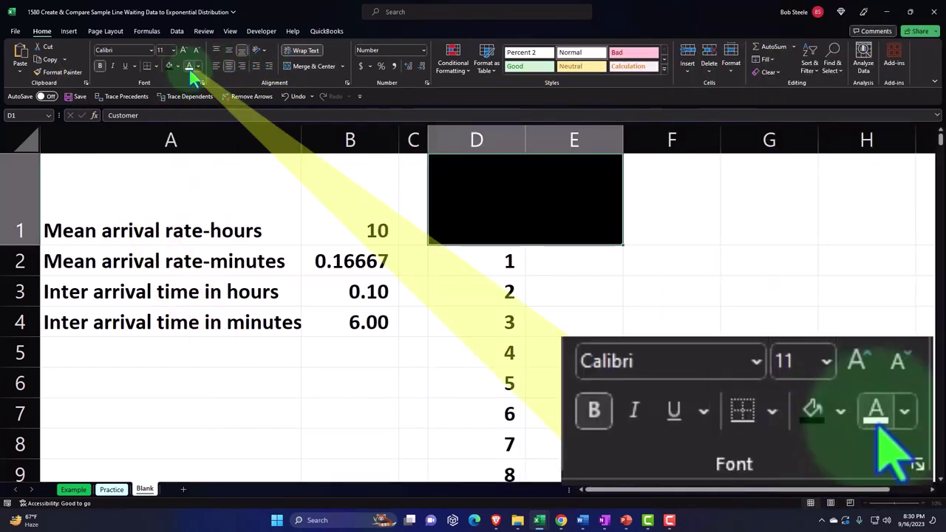
left_click(190, 66)
Step: Enter the formula =LN(1-RAND())/$B$2 in E2, with an absolute reference to the mean arrival rate in minutes
left_click(558, 249)
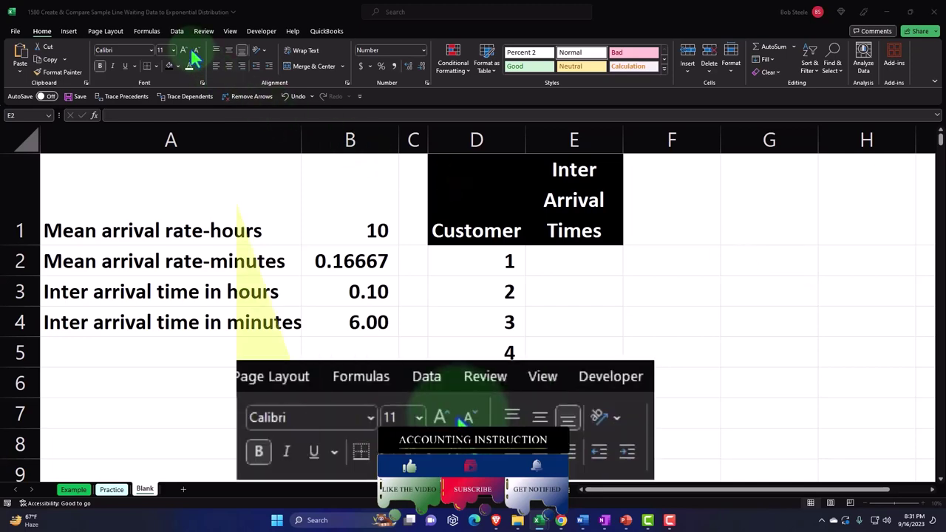
left_click(176, 34)
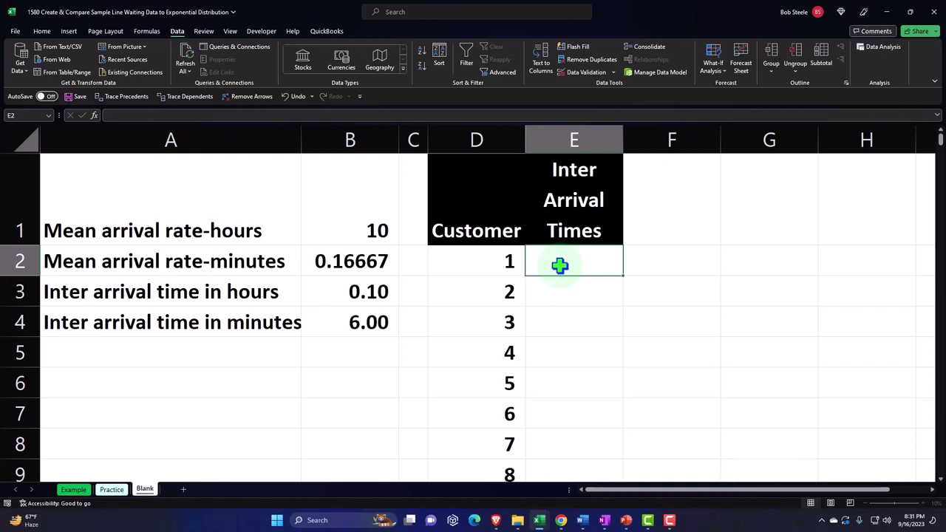
type("=")
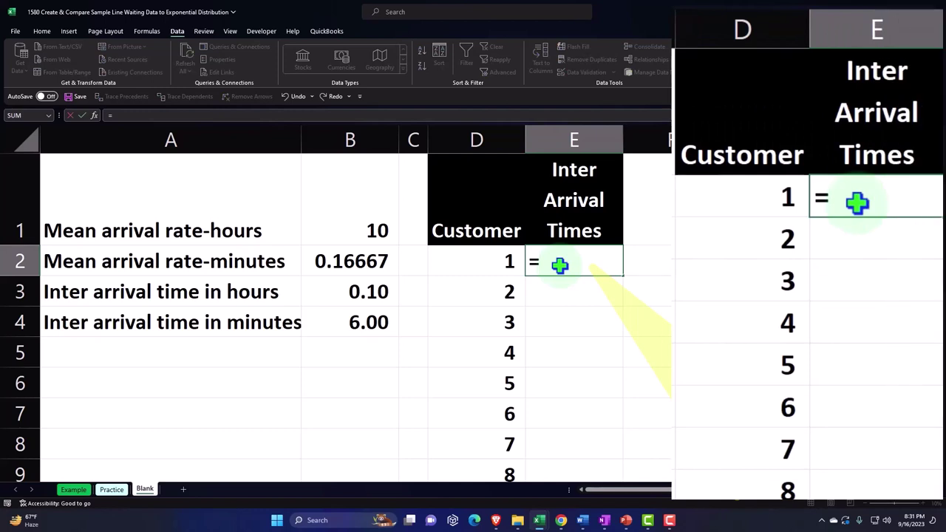
type("ln")
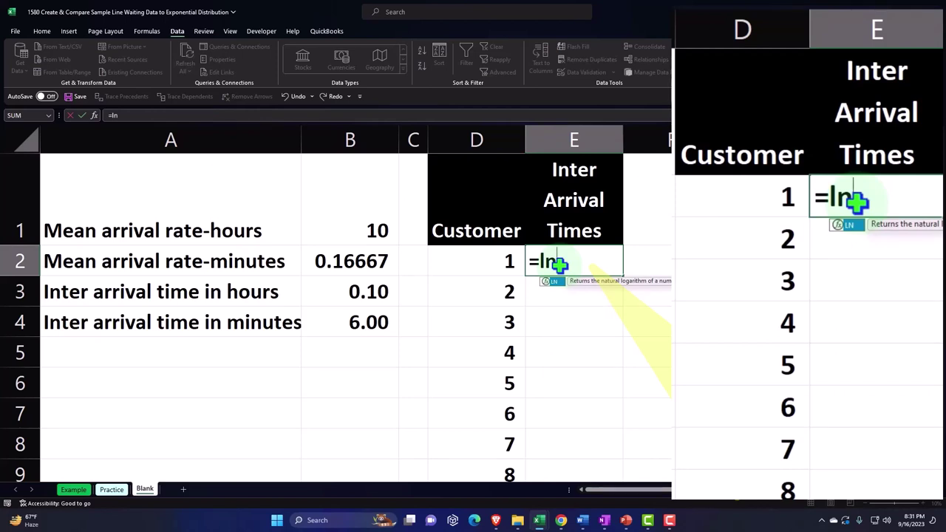
type("(")
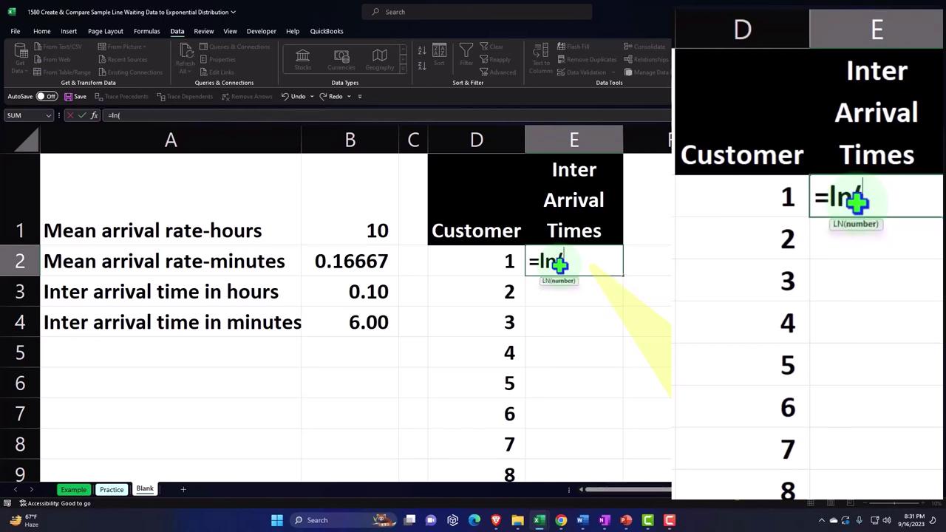
type("1-rand")
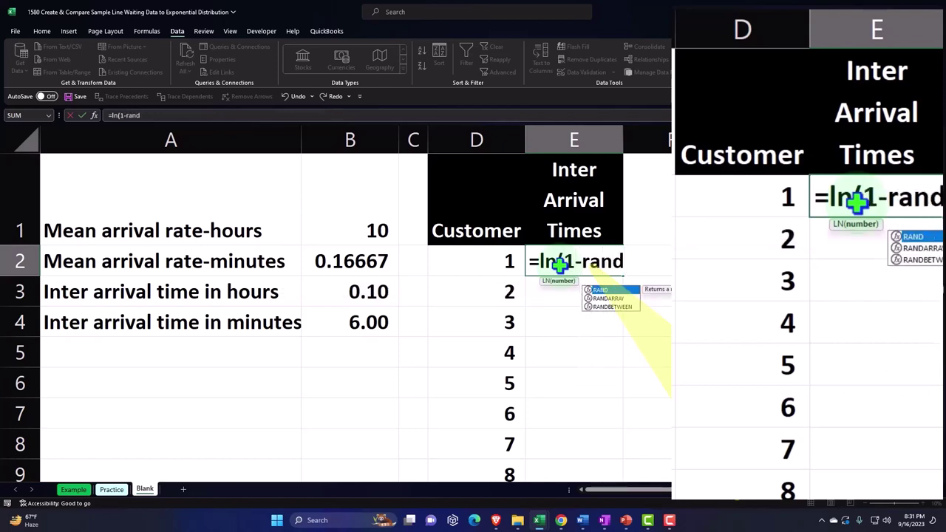
type("()")
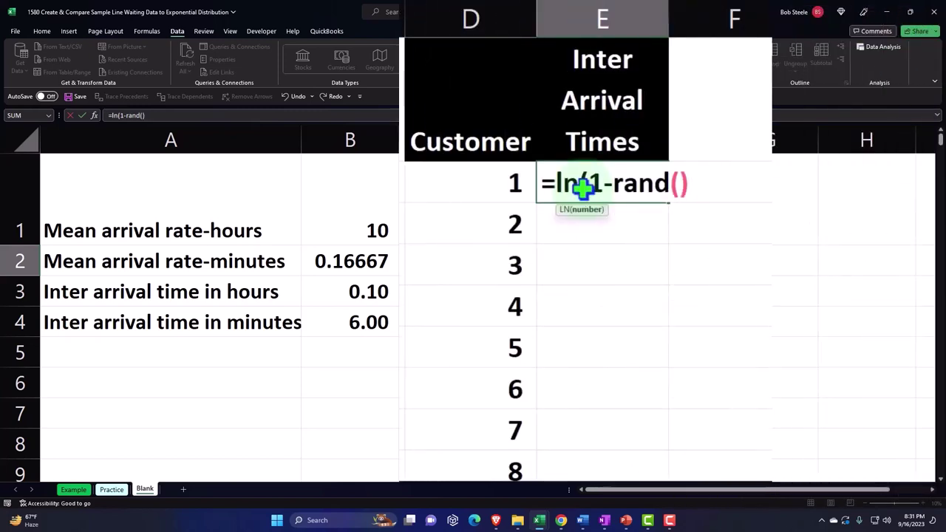
type(")")
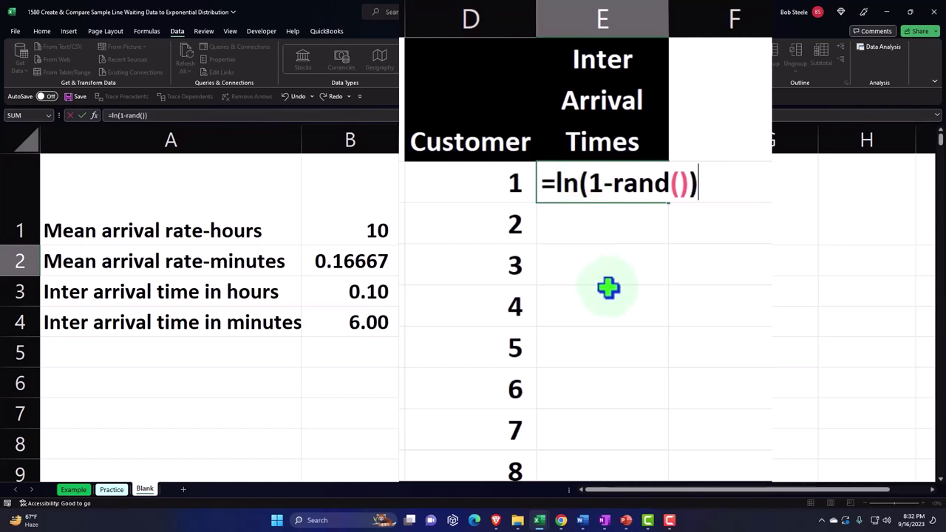
type("/")
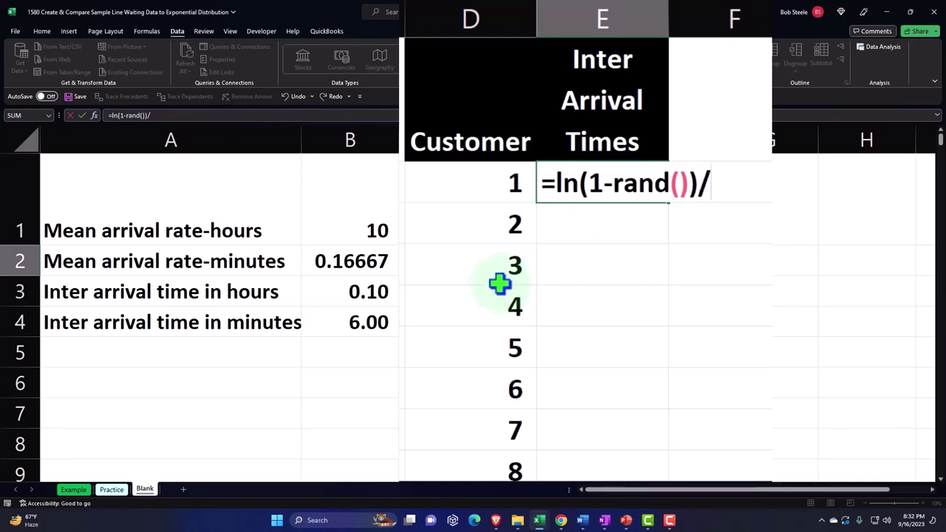
left_click(340, 262)
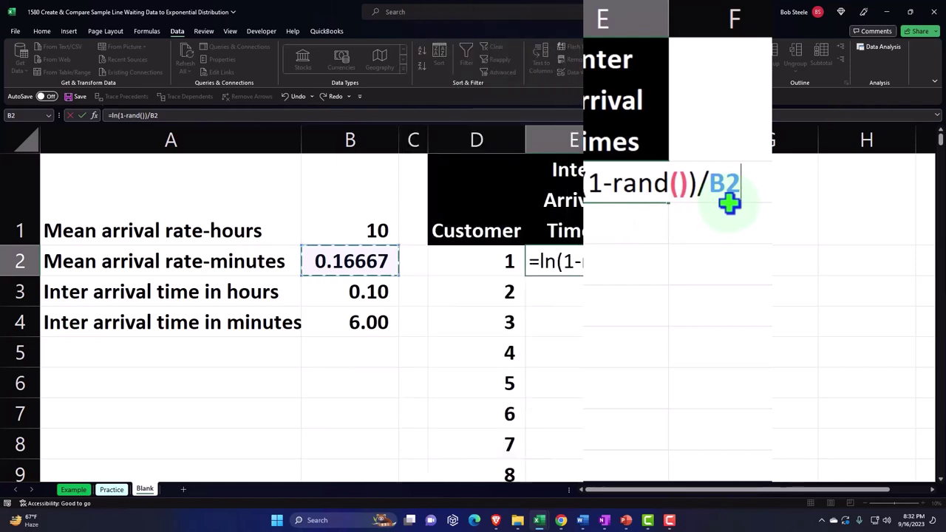
key("F4")
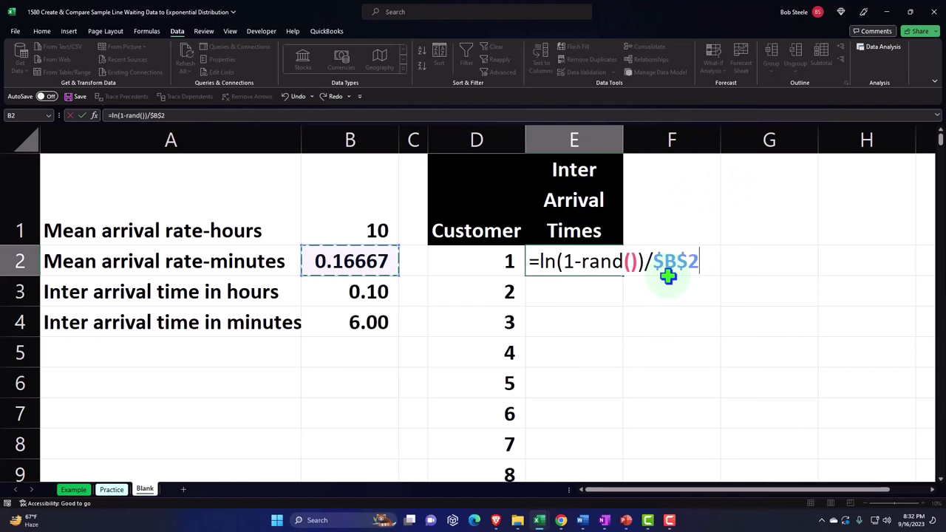
type(")")
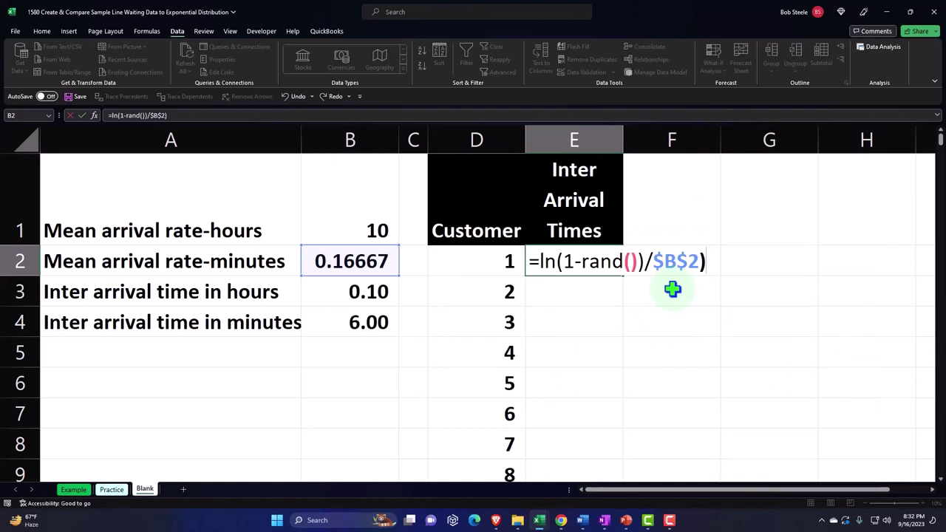
key("Return")
left_click(534, 294)
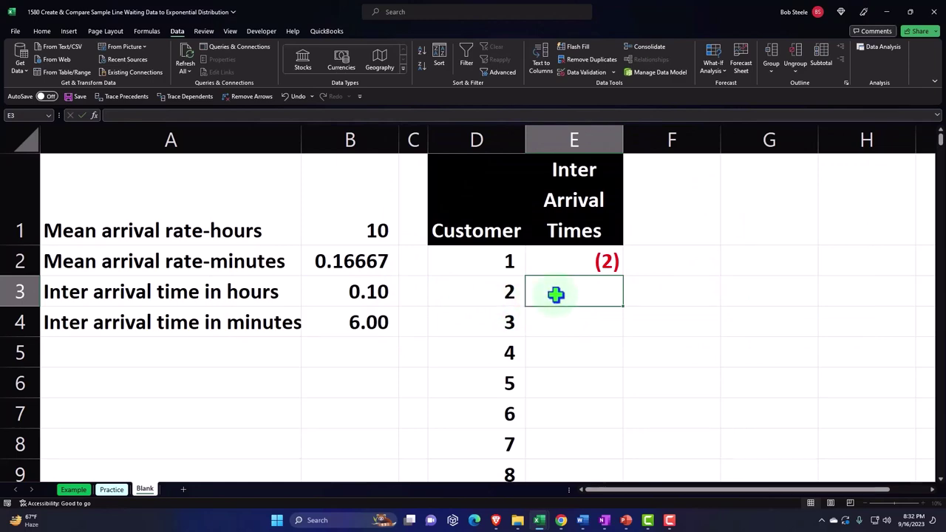
Step: Format the inter arrival time in E2 to show two decimal places
left_click(579, 262)
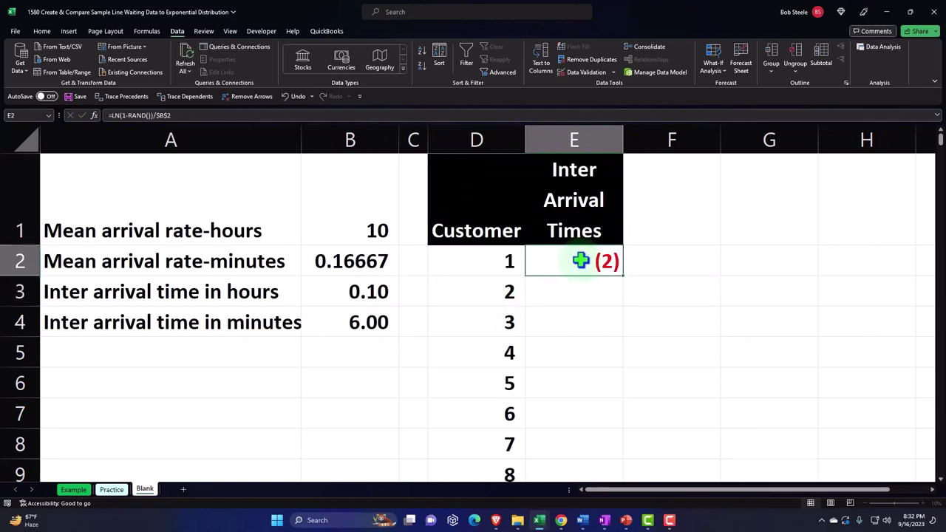
left_click(41, 30)
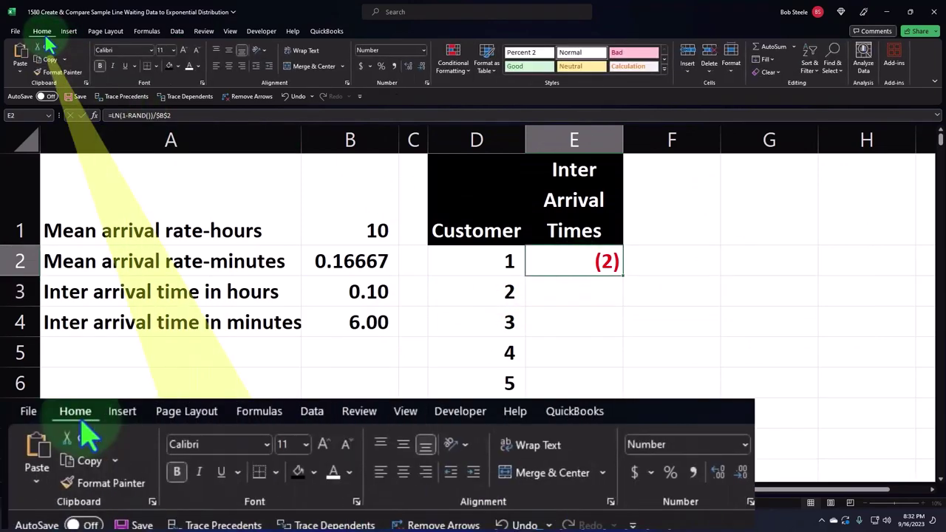
left_click(408, 68)
left_click(408, 68)
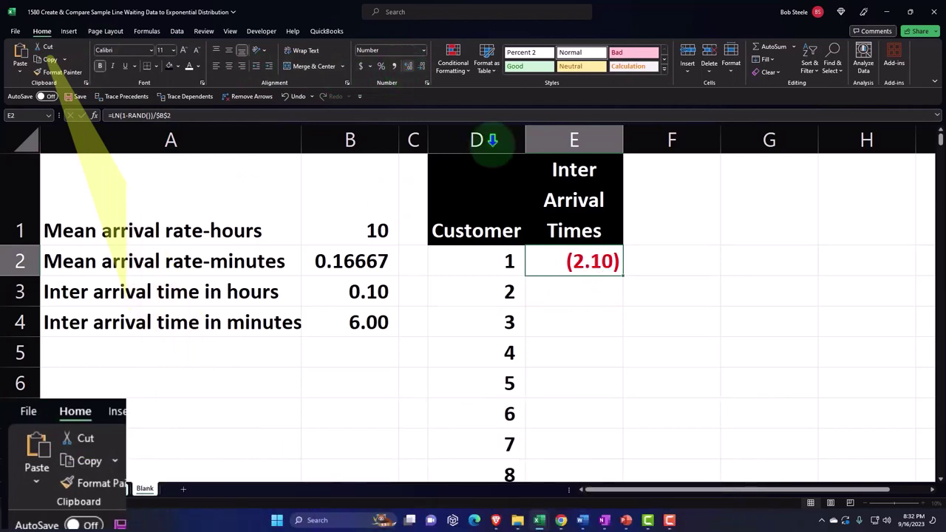
Step: Add a minus sign in front of LN in E2 so the formula reads =-LN(1-RAND())/$B$2
double_click(607, 268)
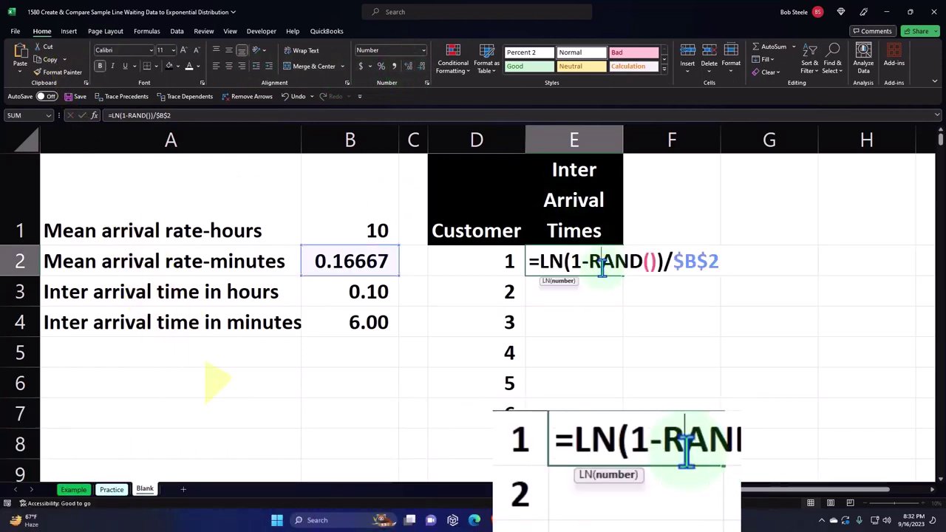
left_click(539, 263)
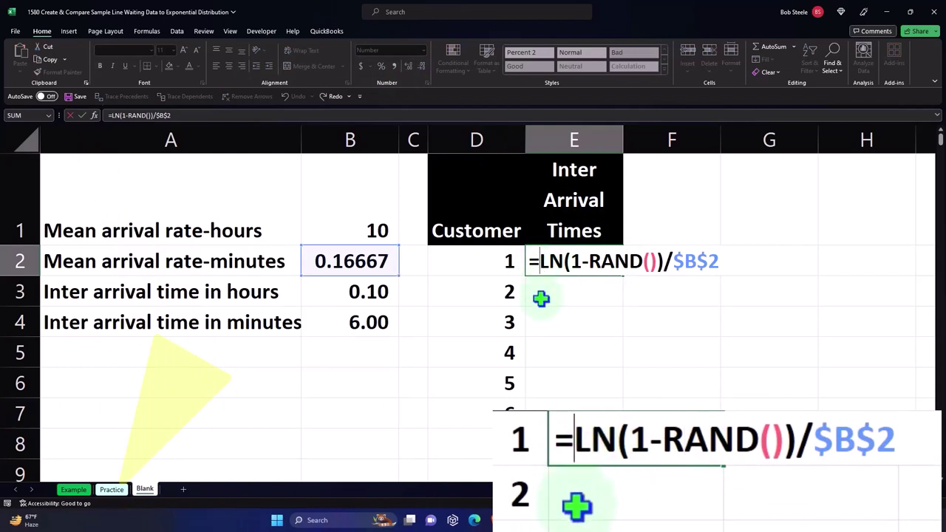
type("-")
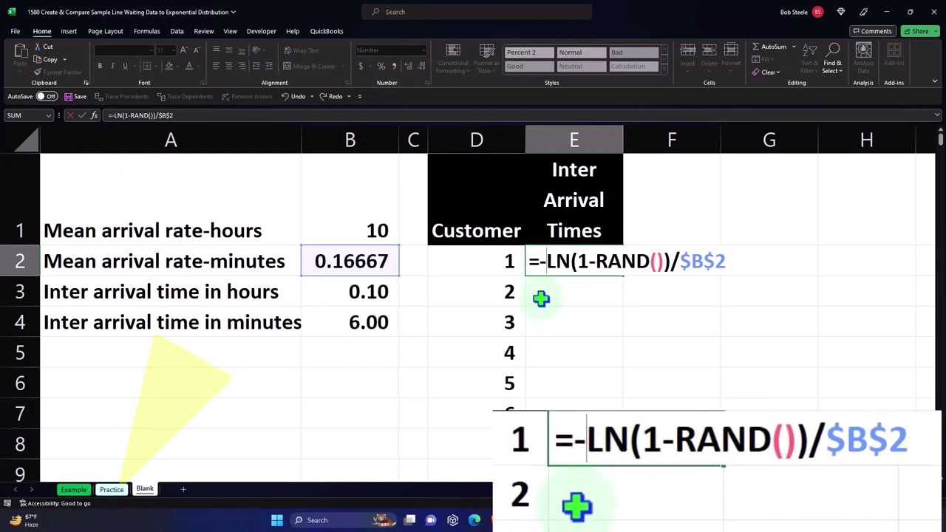
key("Return")
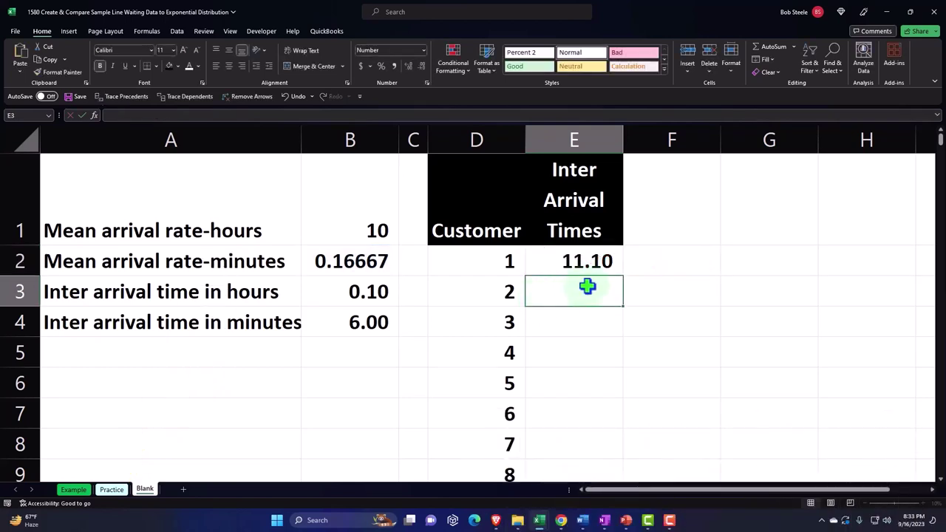
Step: Fill the E2 formula down the Inter Arrival Times column alongside all the customer numbers
left_click(607, 263)
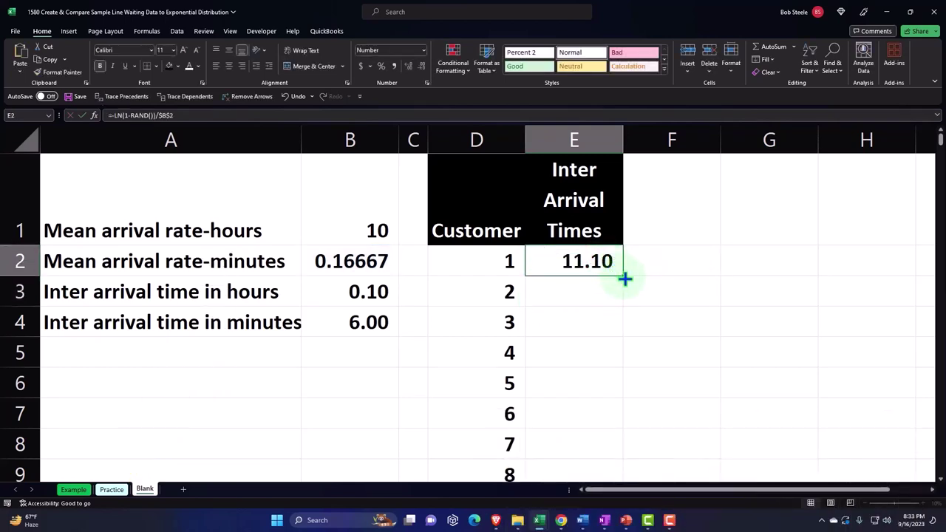
double_click(624, 278)
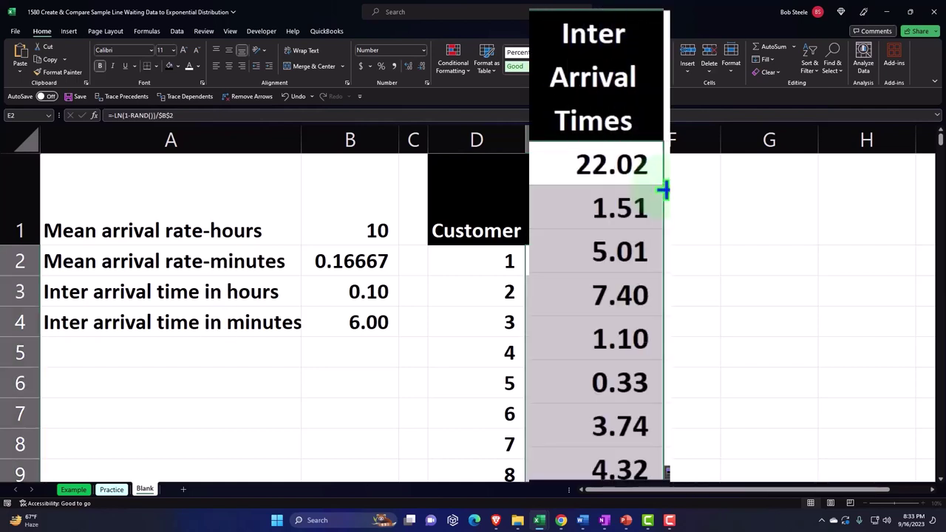
scroll(663, 191, "down", 1)
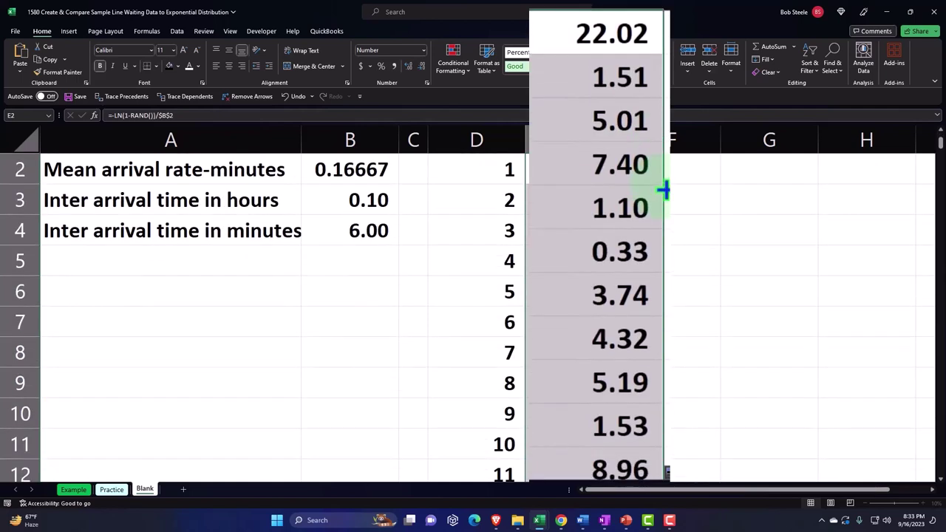
scroll(663, 205, "up", 1)
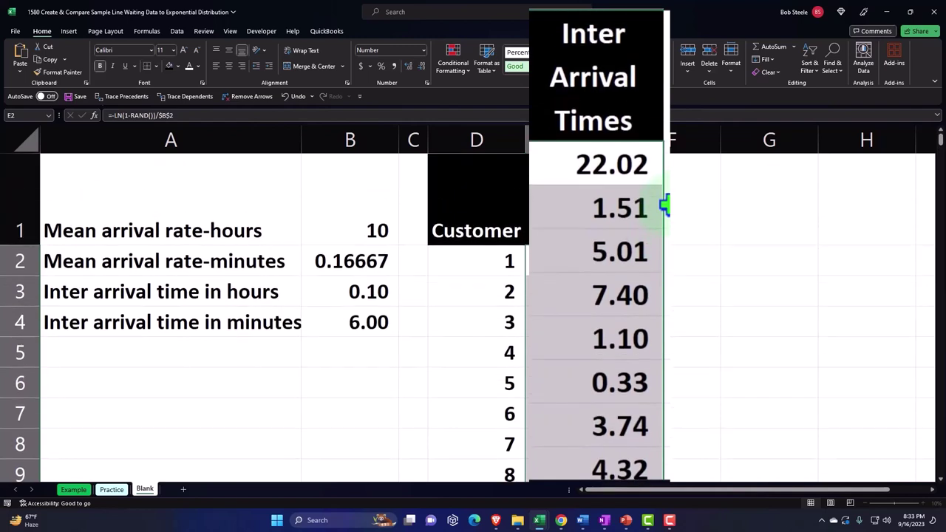
Step: Examine the generated inter arrival times customer by customer from E2 downward, including the value for customer 17
left_click(621, 177)
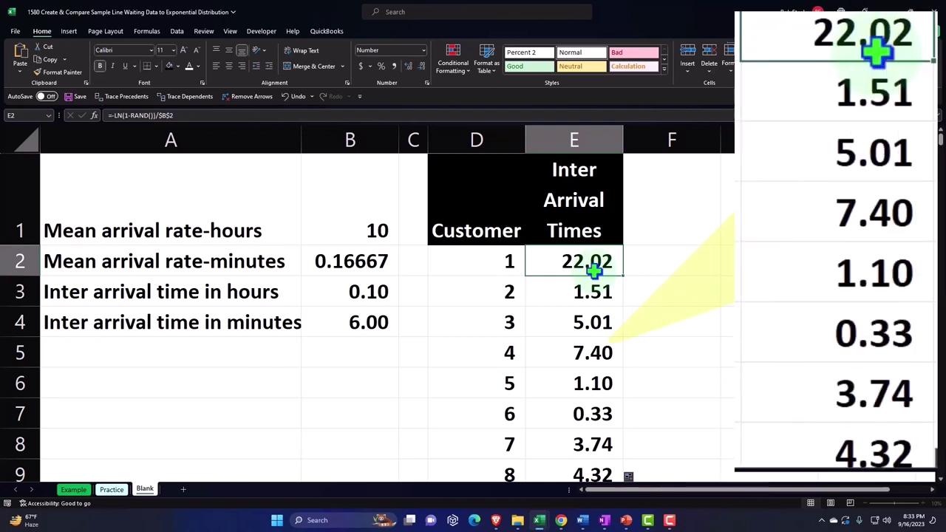
key("Down")
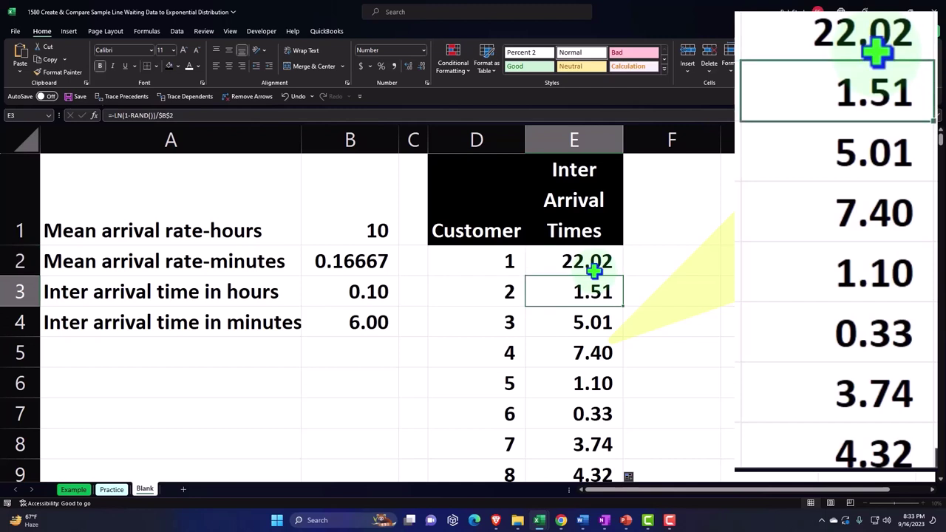
key("Down")
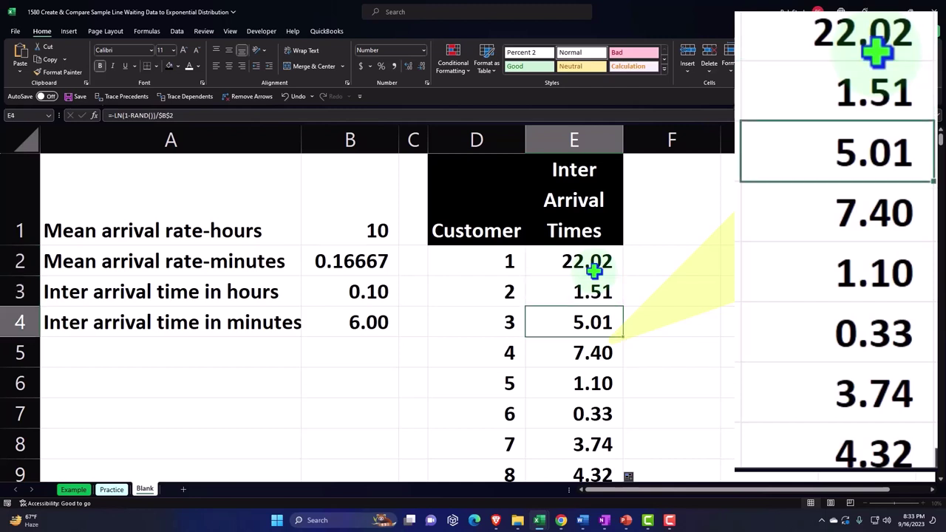
key("Down")
key("Down")
key("Down")
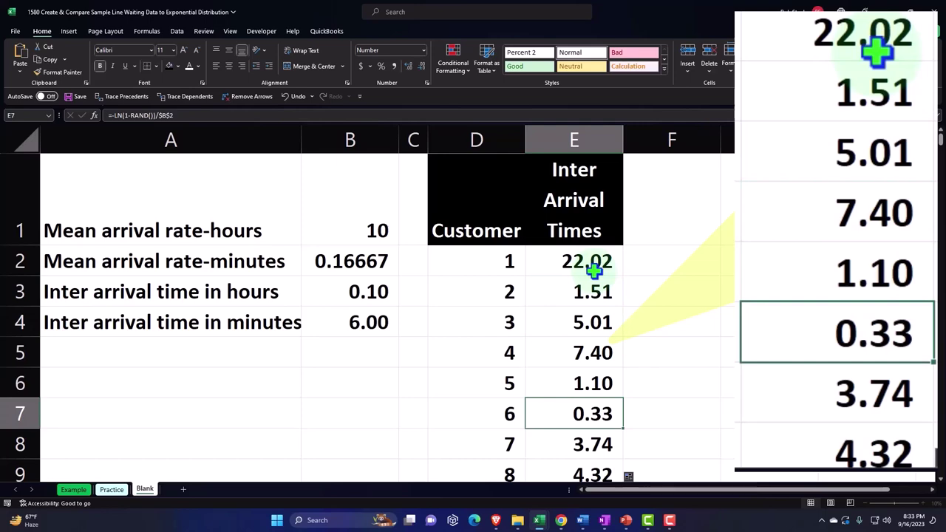
key("Down")
key("Down")
key("Down")
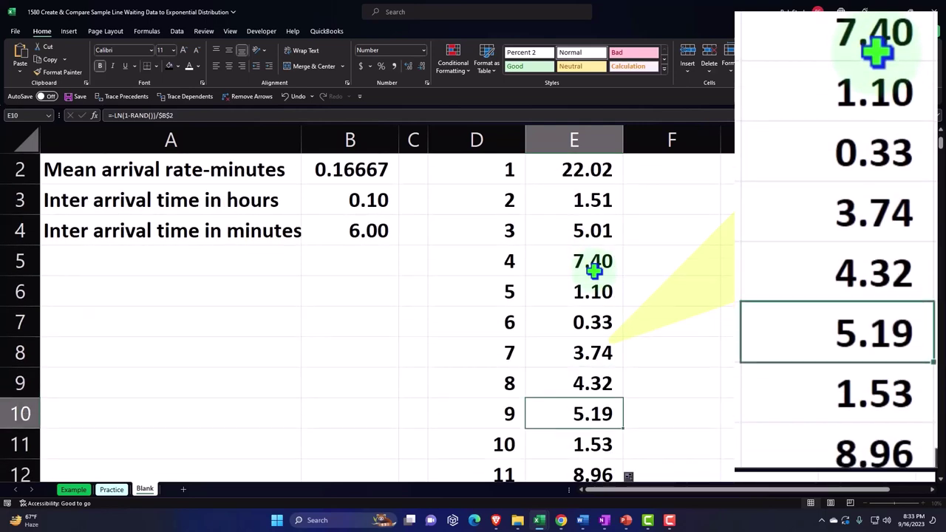
key("Down")
key("Down")
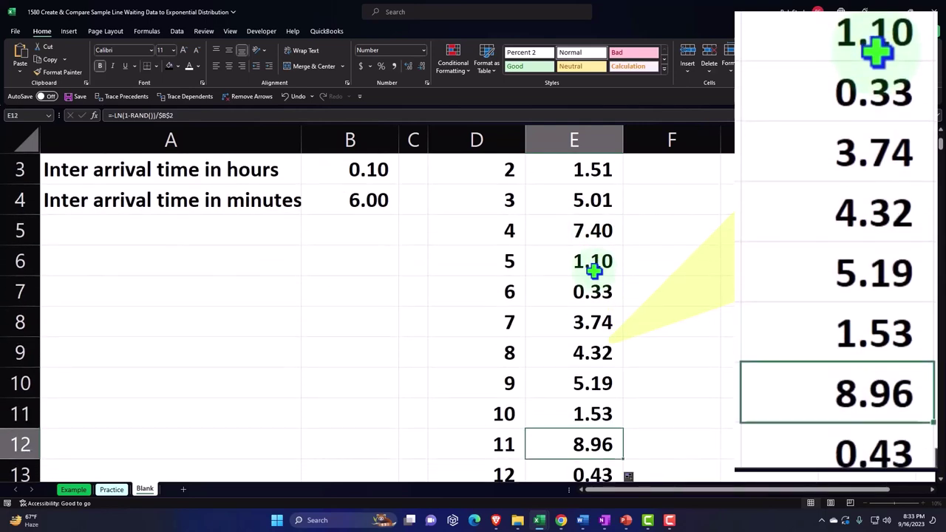
key("Down")
key("Down")
key("Down")
key("Down")
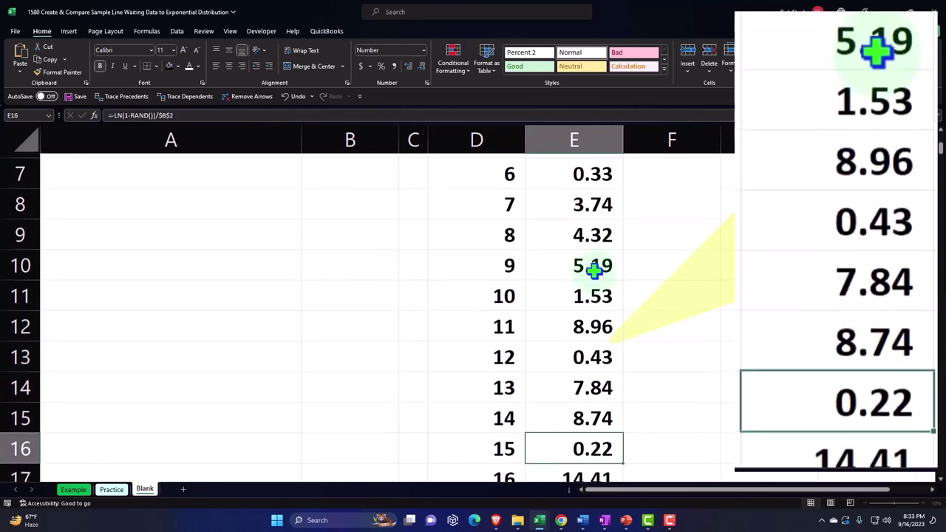
key("Down")
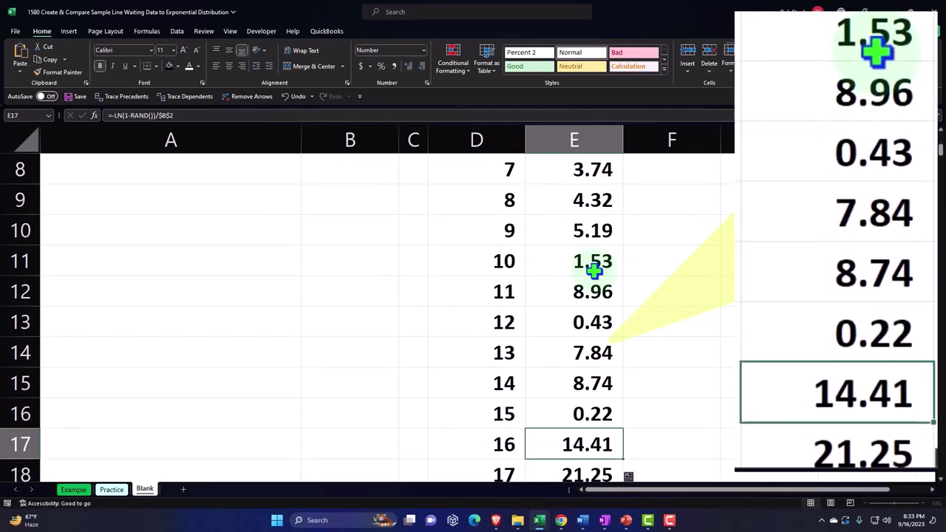
key("Down")
key("Down")
key("Down")
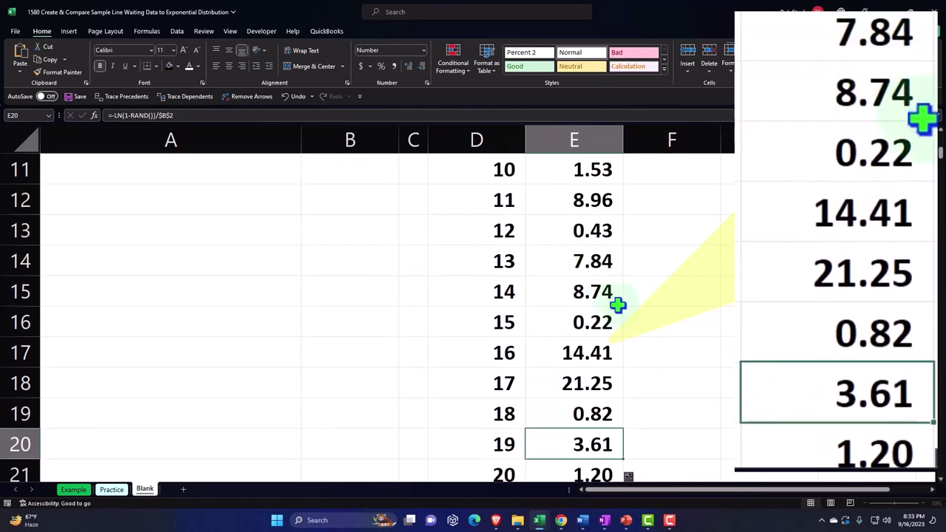
left_click(607, 377)
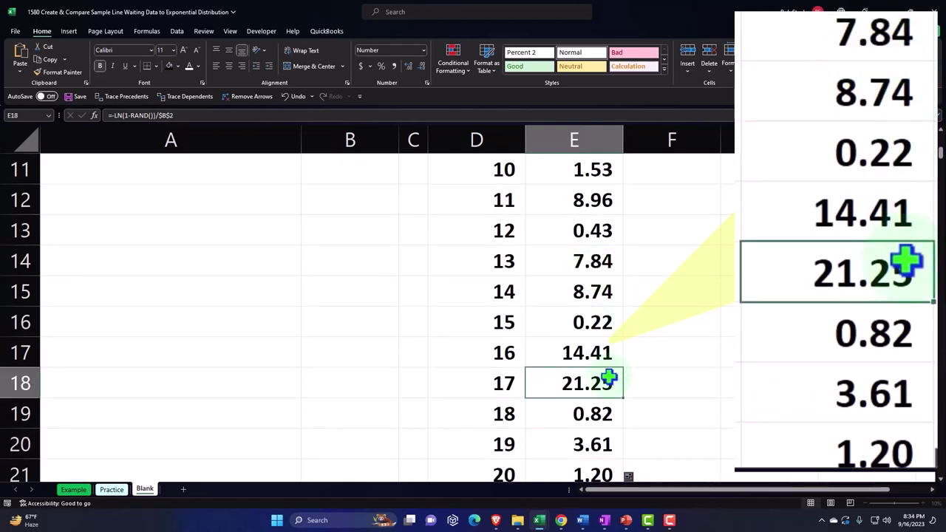
scroll(607, 377, "down", 3)
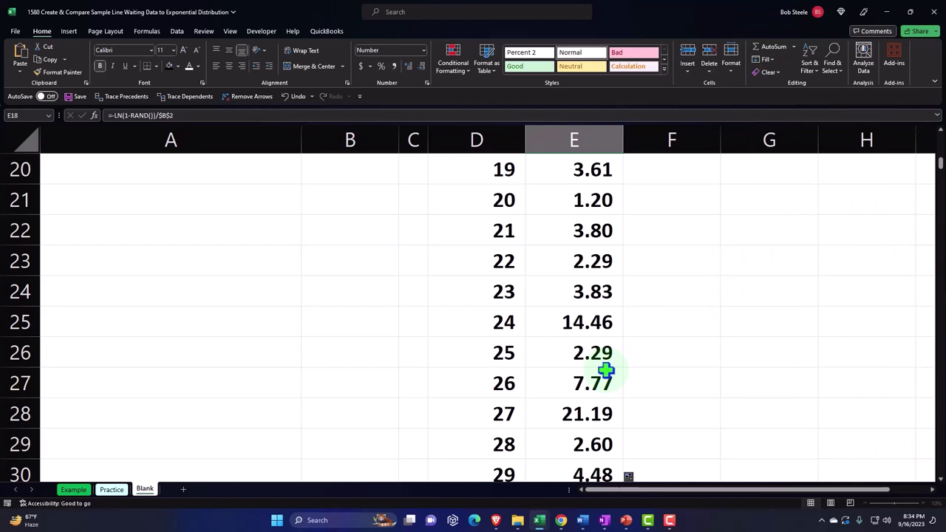
Step: Examine the random inter arrival time formula in E2 and E3 back at the start of the list
scroll(607, 372, "up", 7)
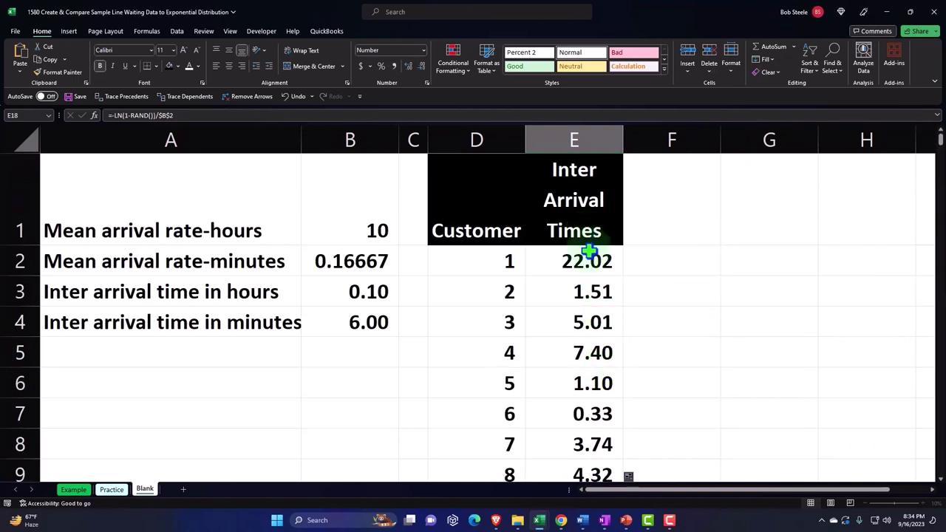
left_click(589, 253)
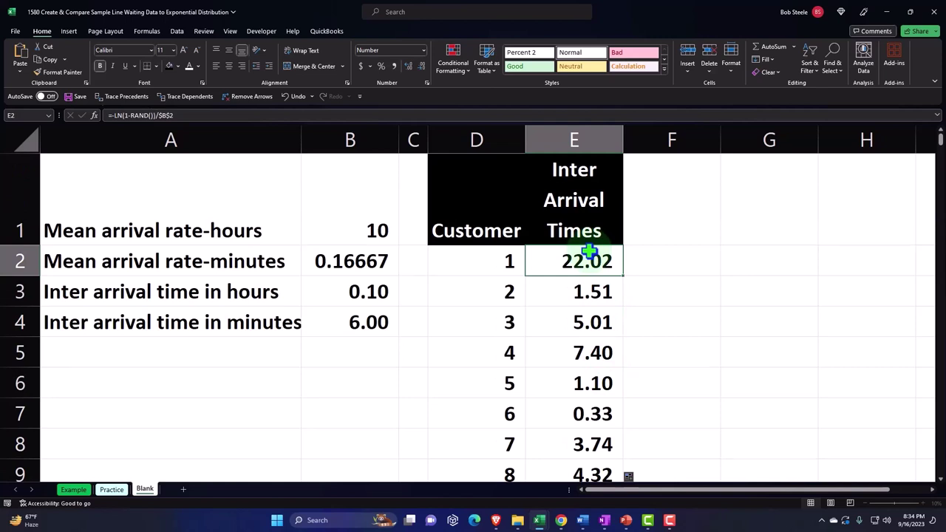
double_click(591, 293)
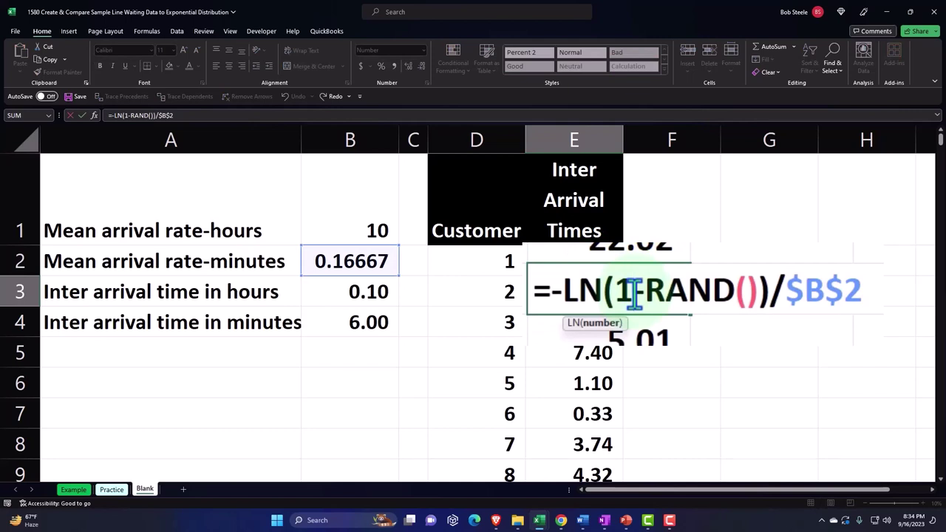
key("Return")
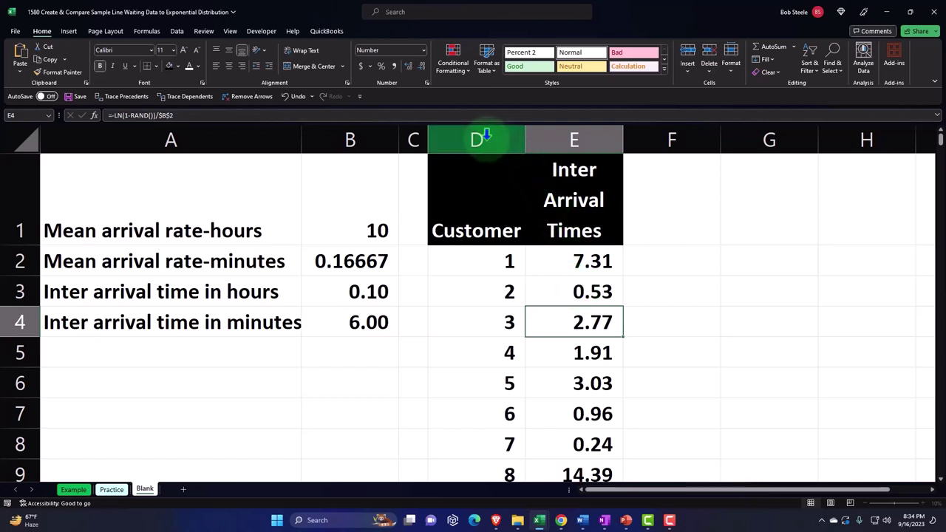
Step: Copy the Customer and Inter Arrival Times columns D and E and paste them as values only starting at G1
left_click_drag(486, 137, 559, 140)
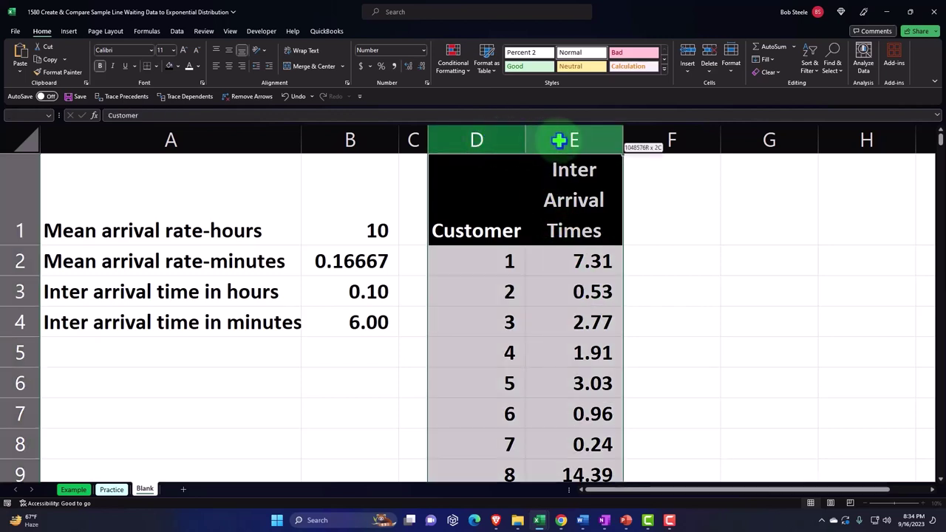
right_click(516, 266)
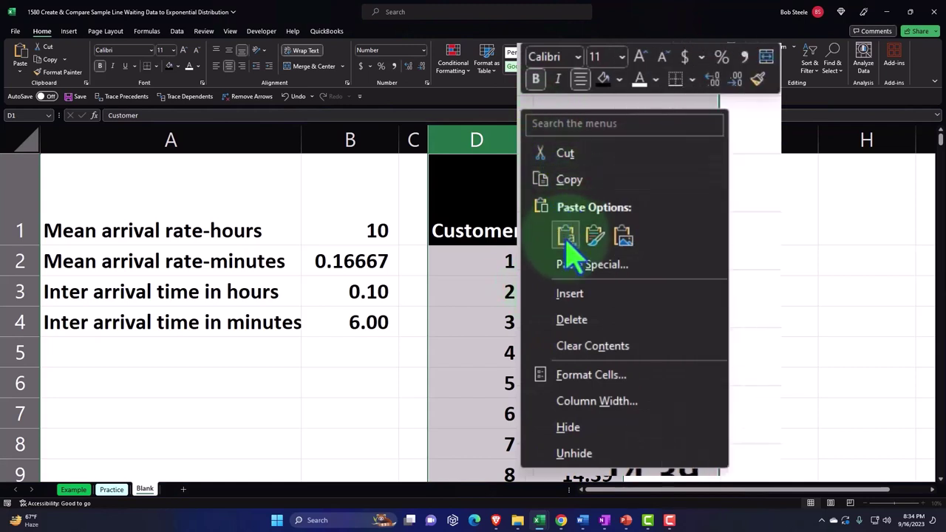
left_click(569, 182)
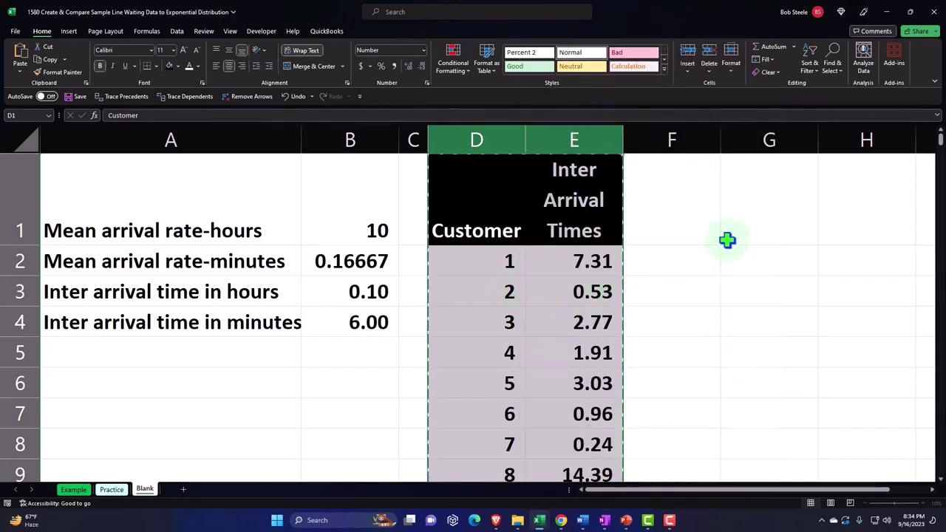
left_click(764, 178)
right_click(765, 177)
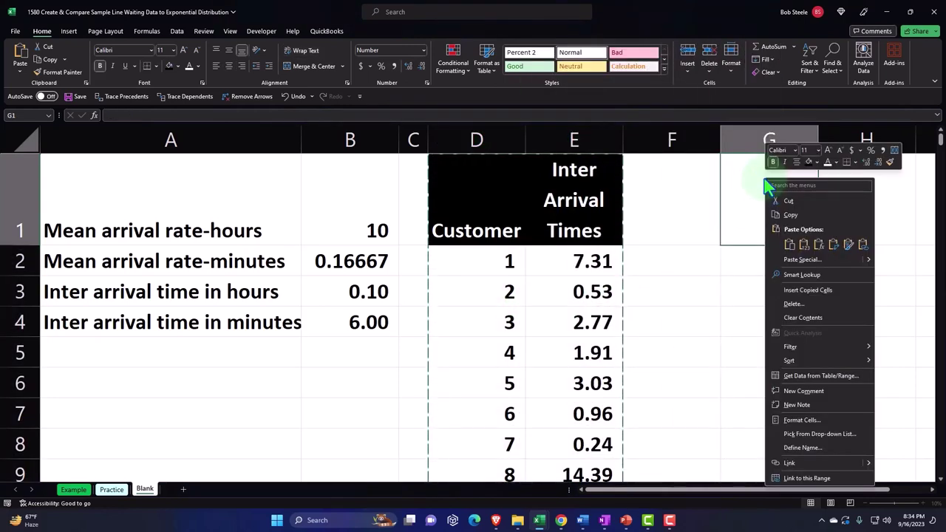
left_click(804, 246)
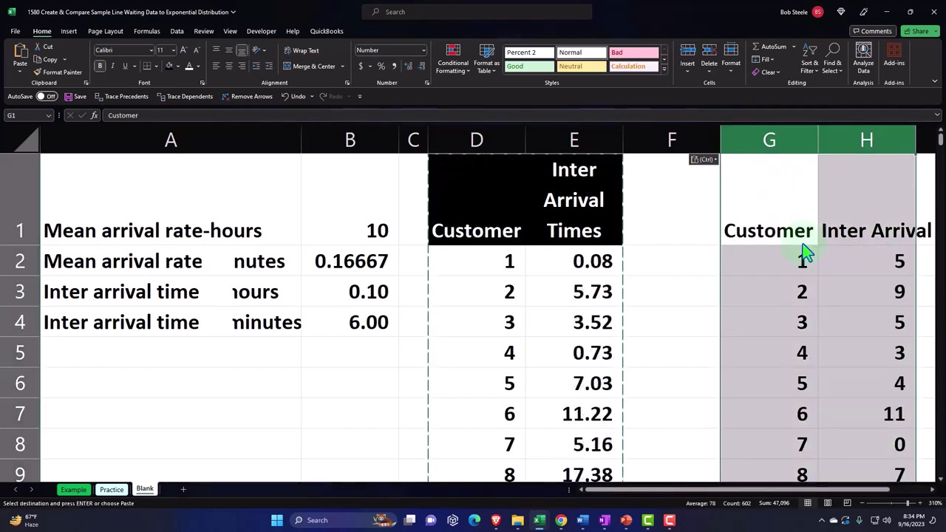
Step: Paste only the formatting of columns D and E onto the copied values in columns G and H
right_click(766, 196)
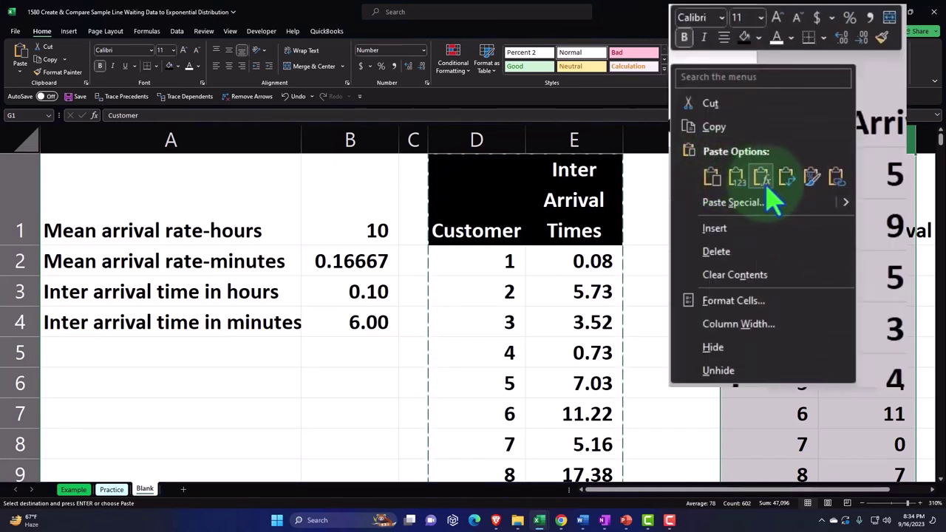
left_click(850, 265)
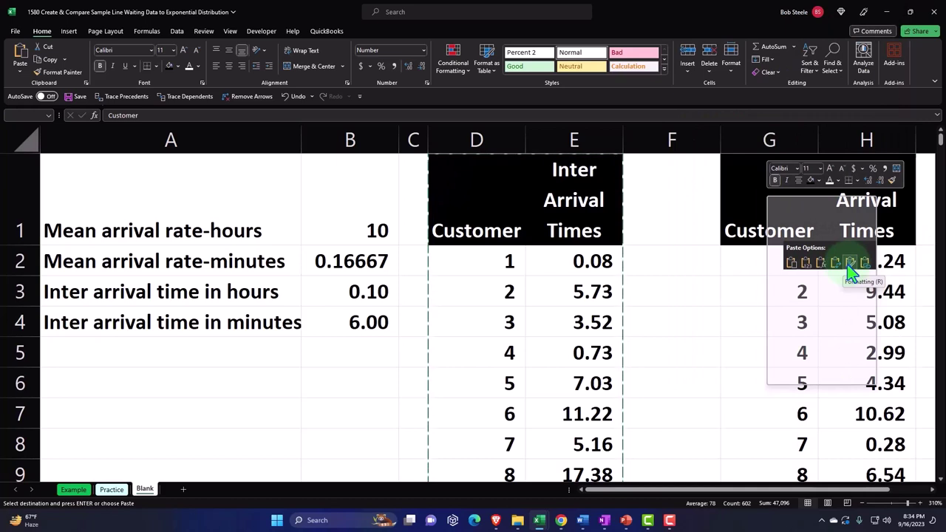
left_click(850, 265)
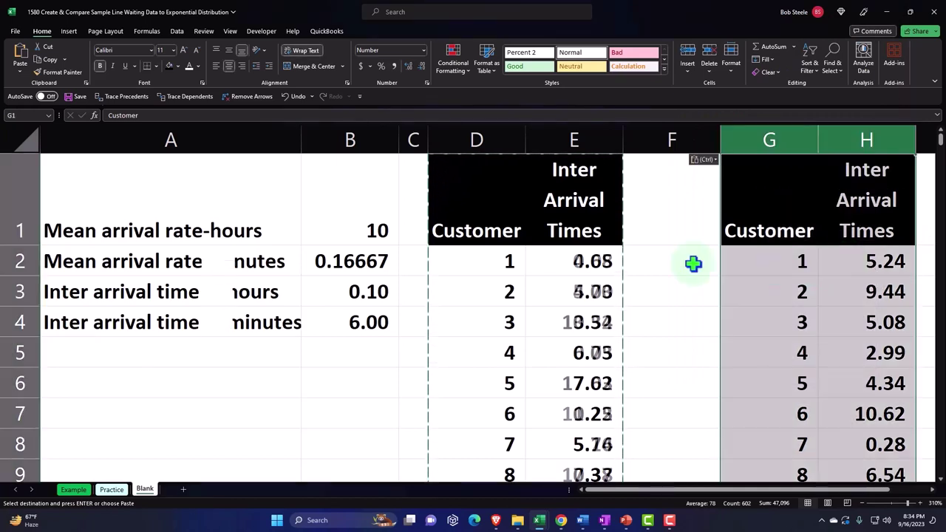
Step: Narrow the empty spacer columns F and C on either side of the original customer table
left_click(693, 262)
left_click_drag(719, 137, 640, 147)
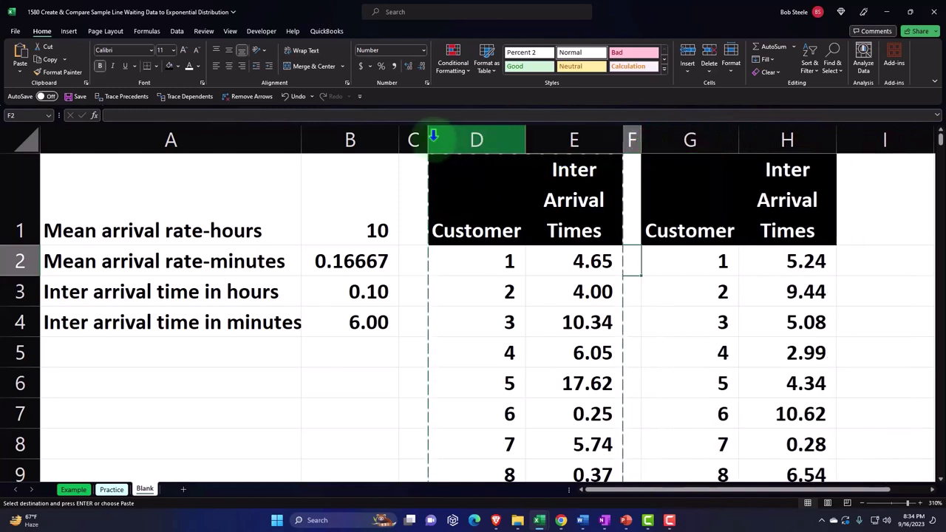
left_click_drag(427, 139, 410, 142)
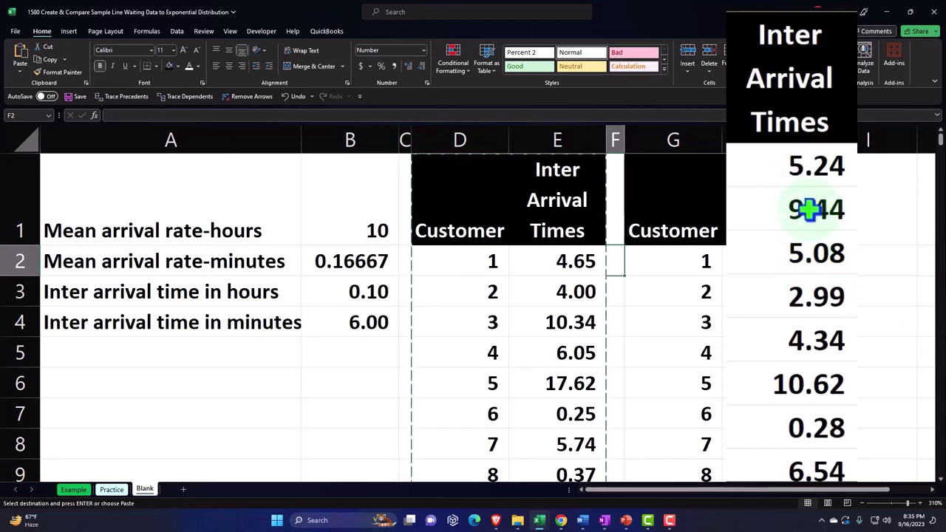
Step: Enter the label Mean in A6 below the arrival rate figures
scroll(816, 198, "down", 2)
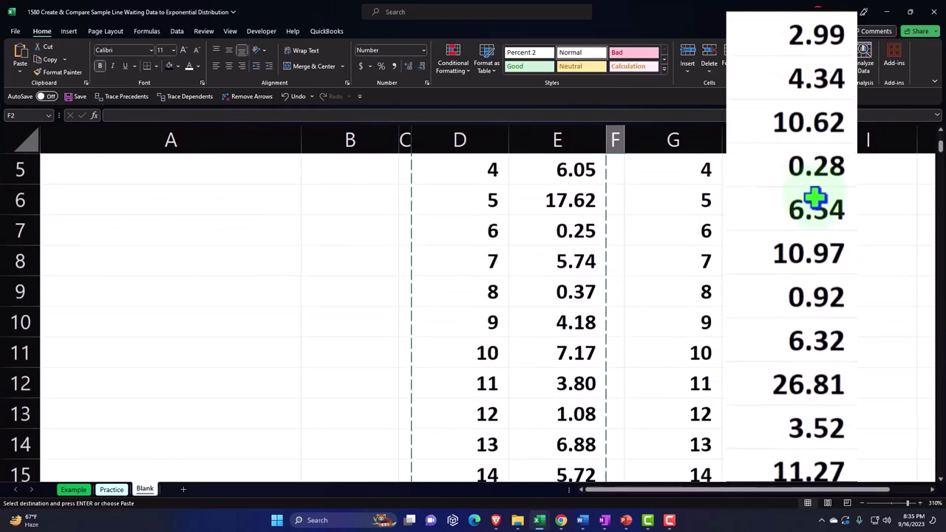
scroll(515, 359, "up", 2)
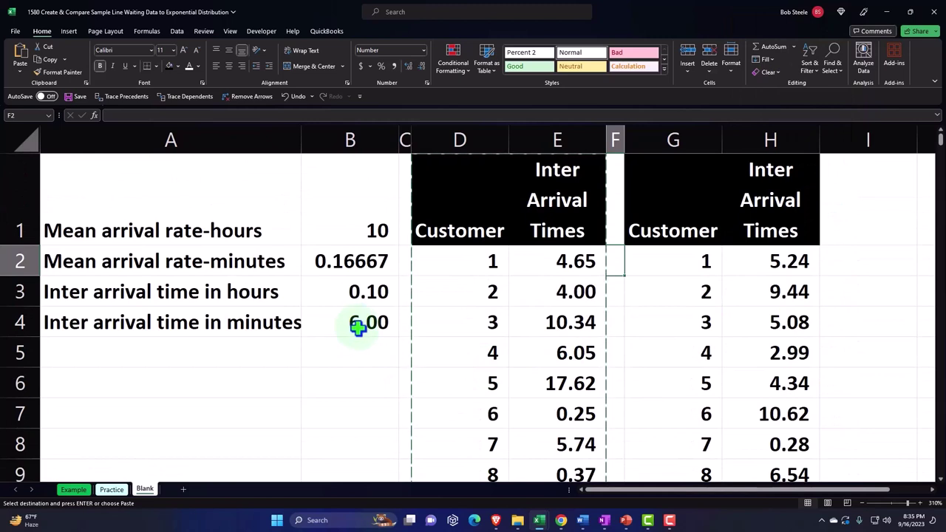
left_click(147, 380)
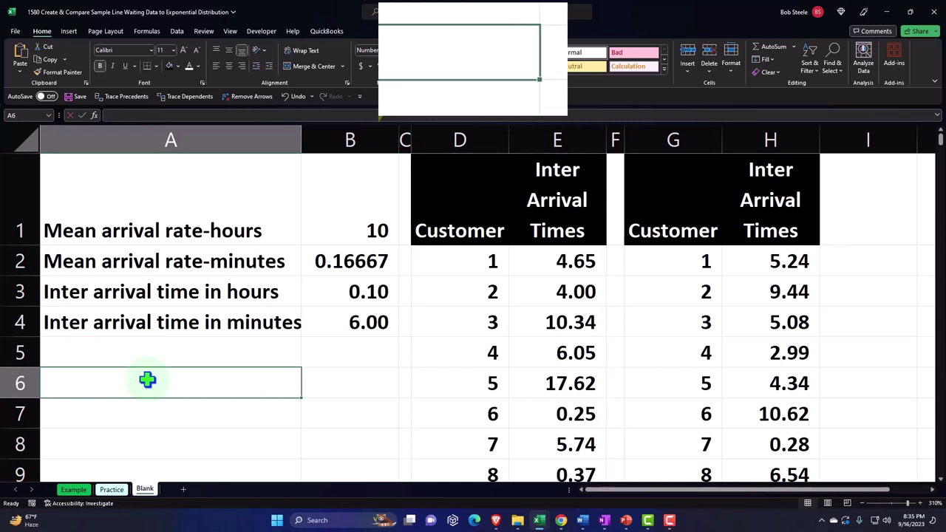
type("Mean")
key("Tab")
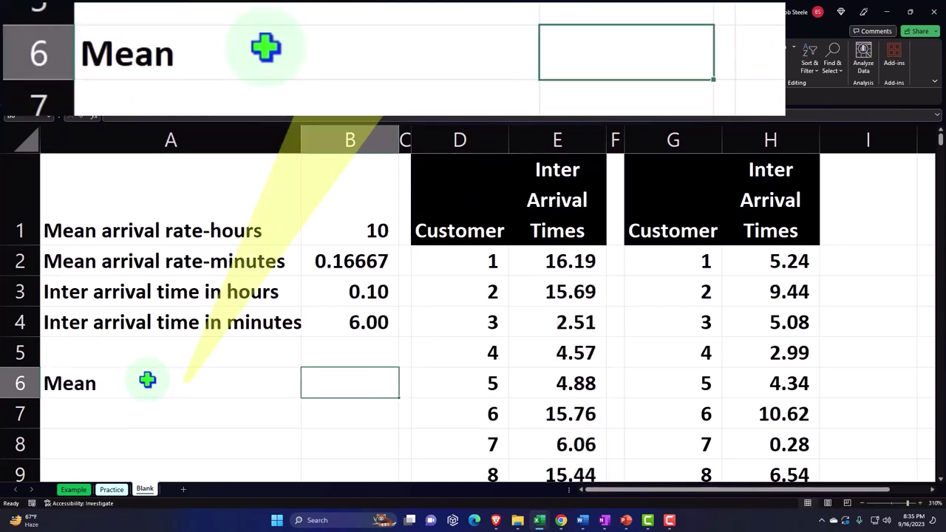
Step: Calculate the mean of the pasted inter arrival times in B6 with =AVERAGE(H2:H301) and format it to two decimal places
type("=a")
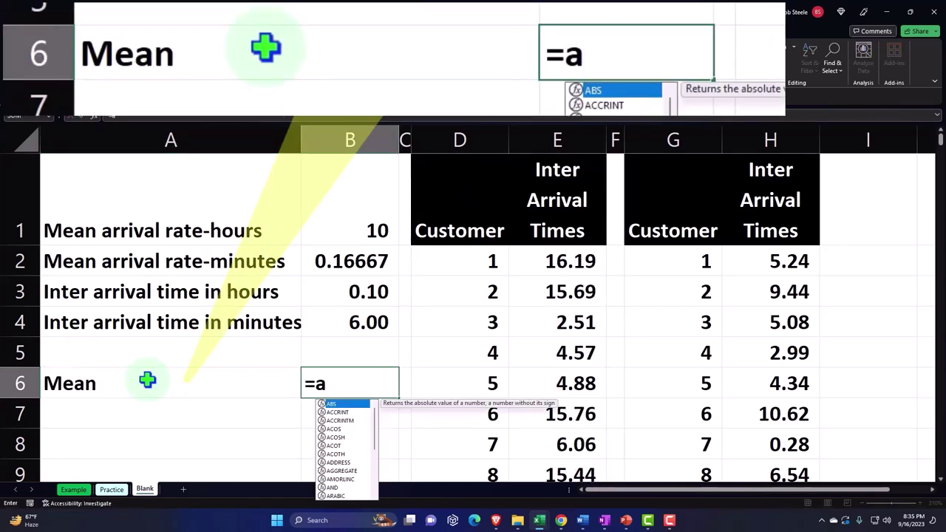
type("verage(")
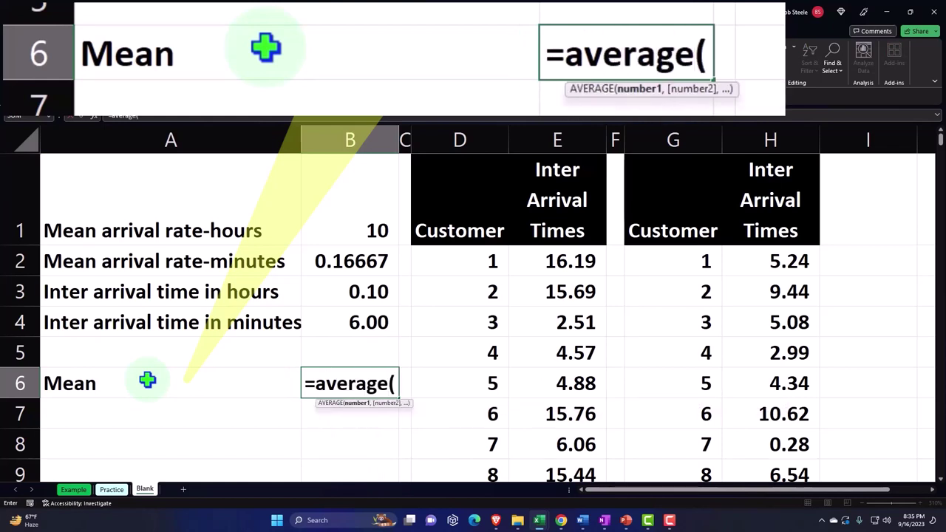
key("Right")
key("Right")
key("Right")
key("Right")
key("Right")
key("Right")
key("Right")
key("Up")
key("Up")
key("Up")
key("Up")
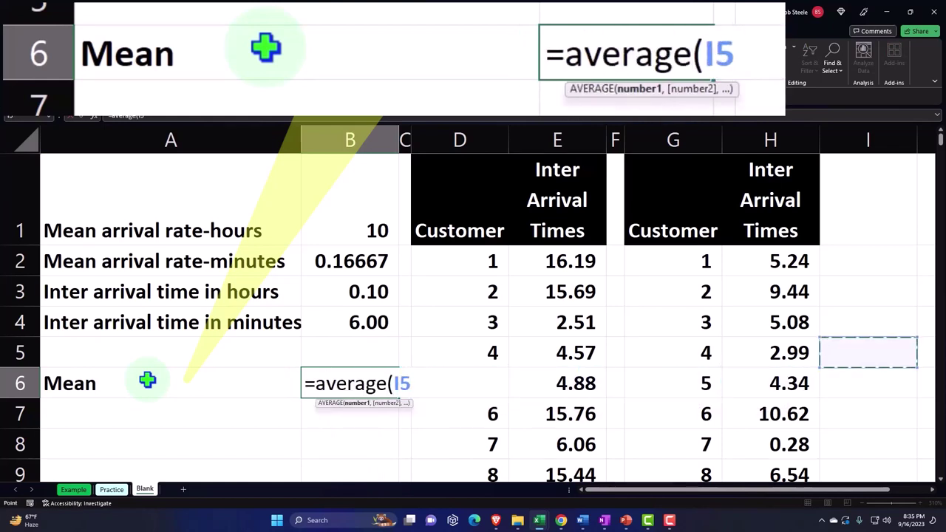
key("Left")
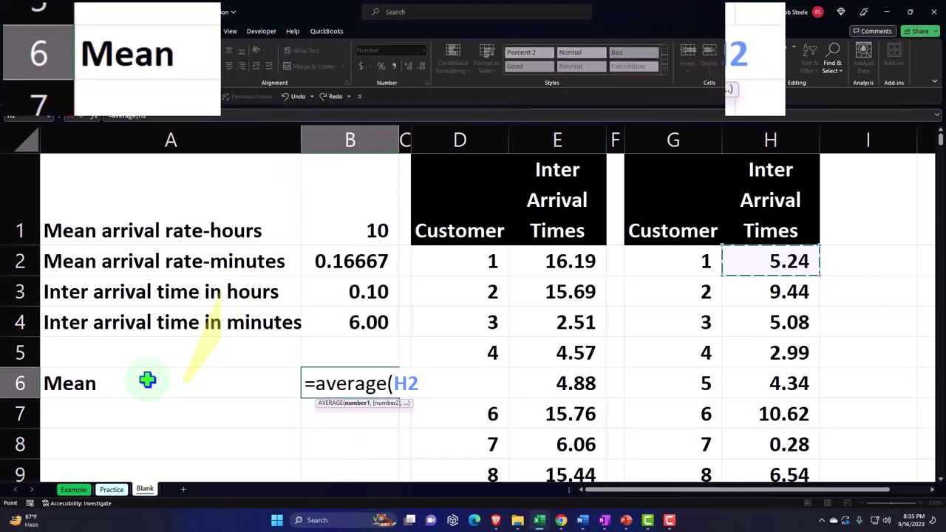
key("ctrl+shift+Down")
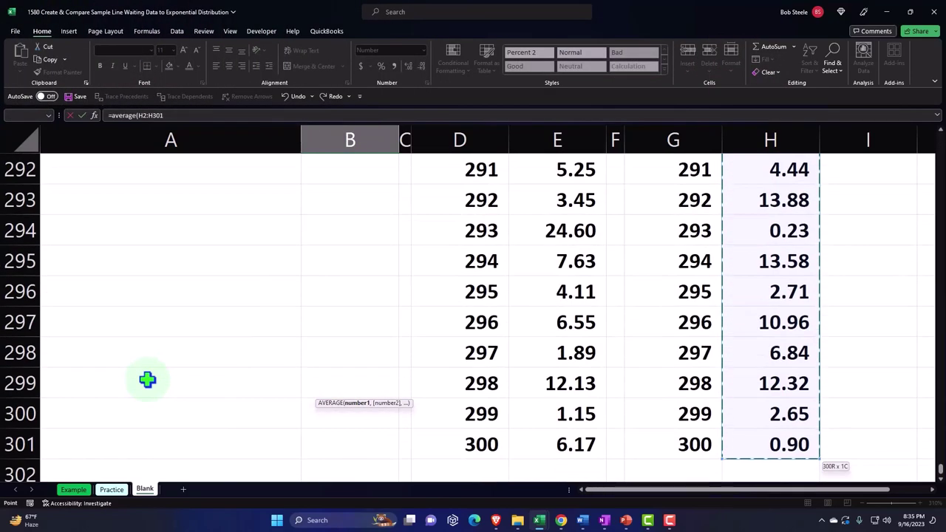
key("Return")
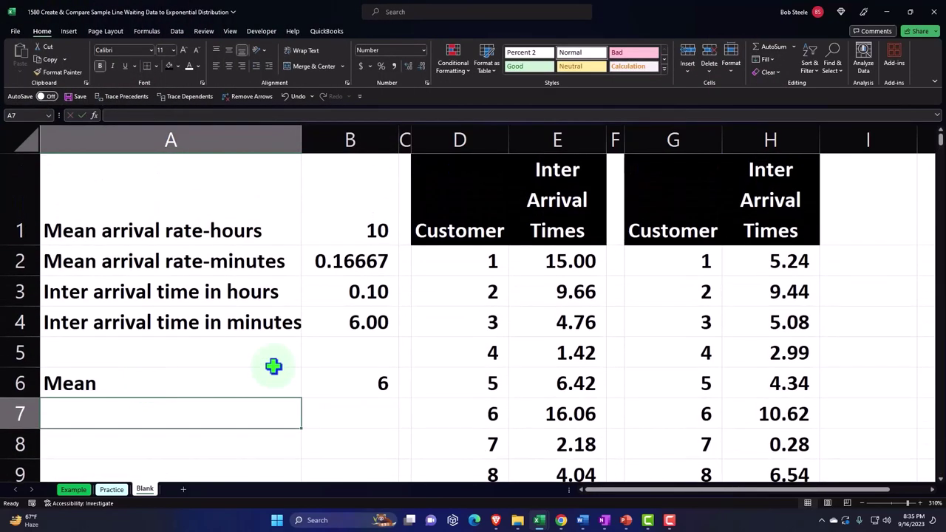
left_click(343, 383)
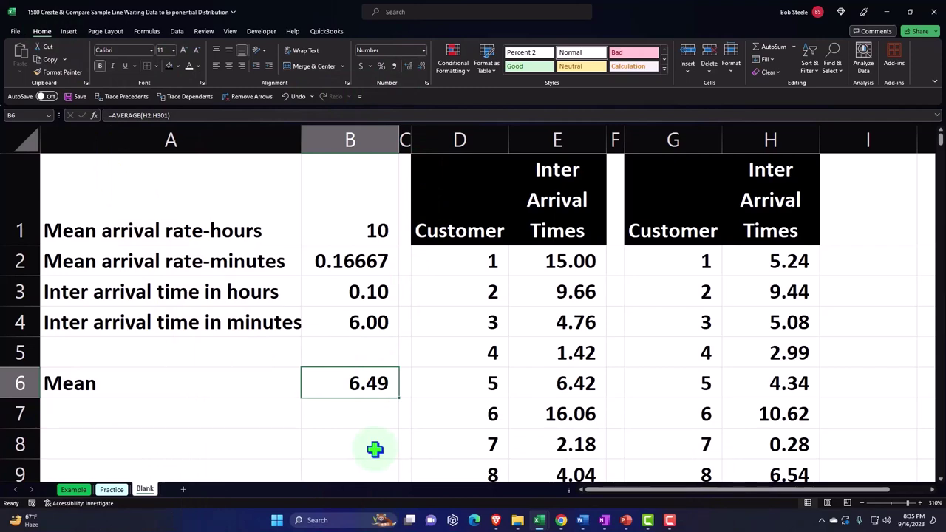
Step: Examine the spread of the pasted inter arrival times in column H from customer 5 down to customer 23
key("Right")
key("Right")
key("Right")
key("Right")
key("Right")
key("Right")
key("Right")
key("Left")
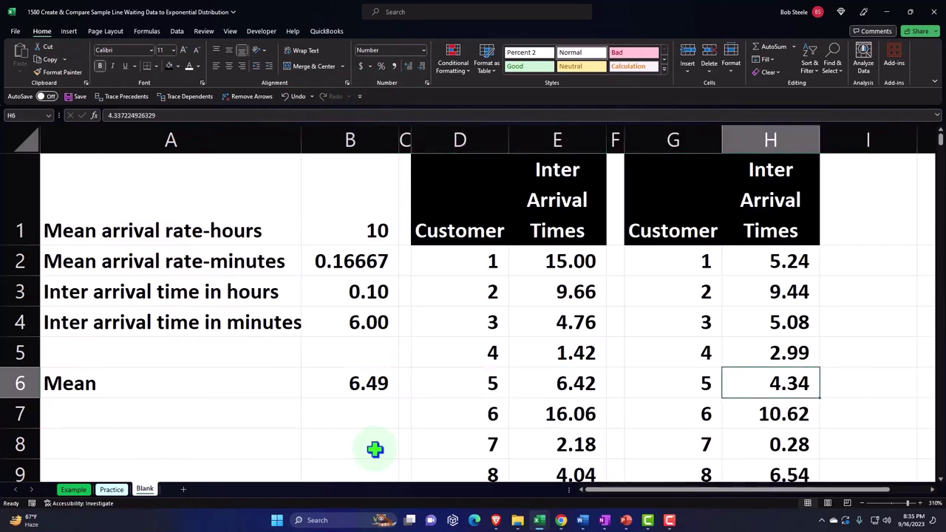
key("Down")
key("Down")
key("Down")
key("Down")
key("Down")
key("Down")
key("Down")
key("Down")
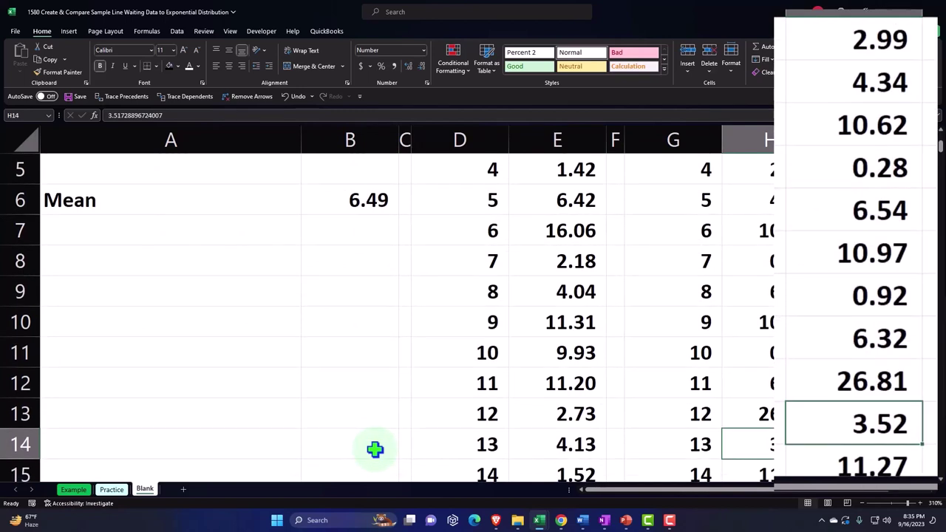
key("Down")
key("Down")
key("Down")
key("Down")
key("Up")
key("Up")
key("Up")
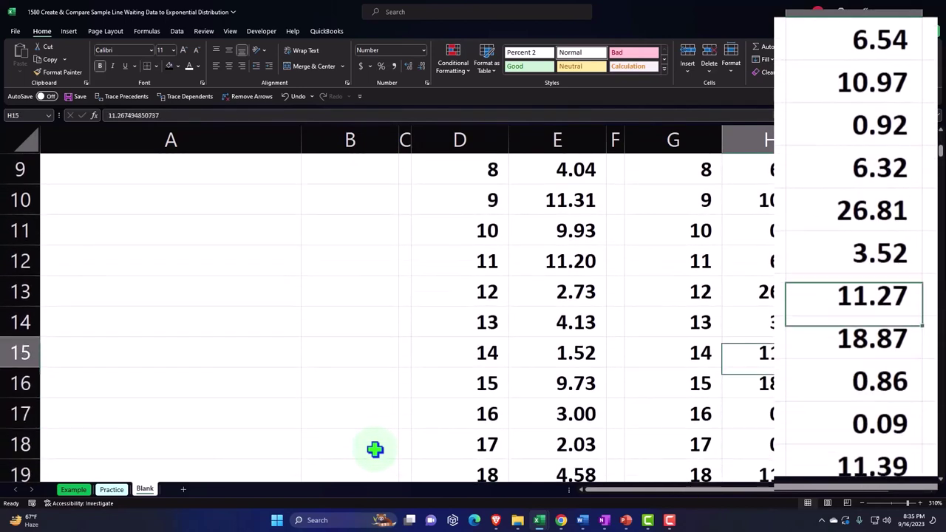
key("Up")
key("Up")
key("Down")
key("Down")
key("Down")
key("Down")
key("Down")
key("Down")
key("Down")
key("Down")
key("Down")
key("Down")
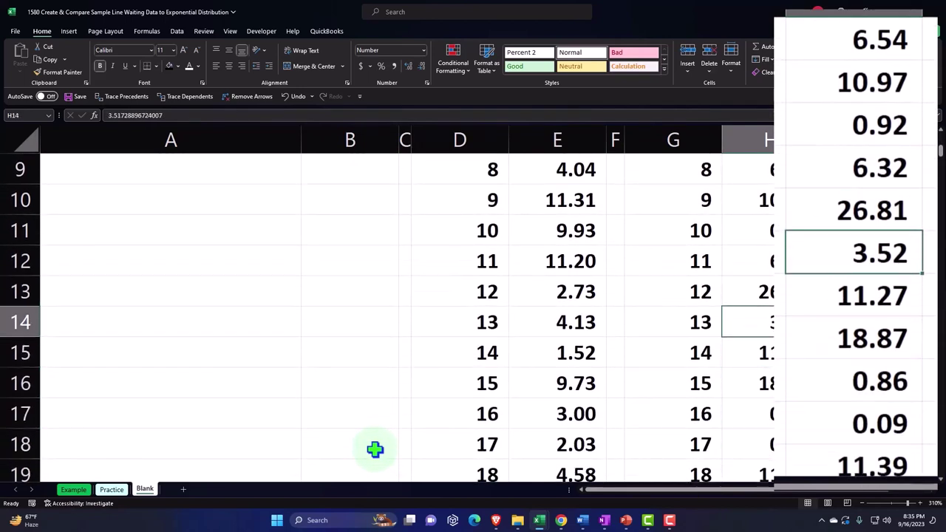
key("Down")
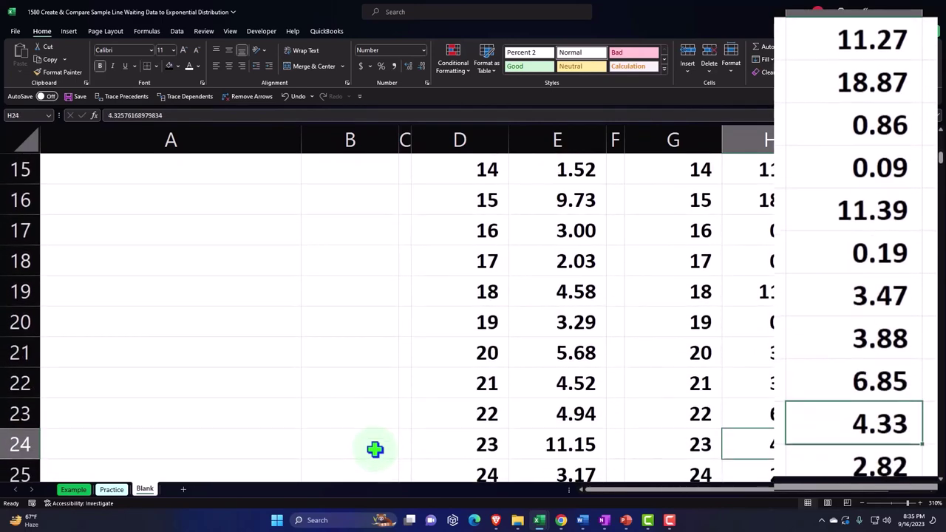
key("Up")
key("ctrl+Up")
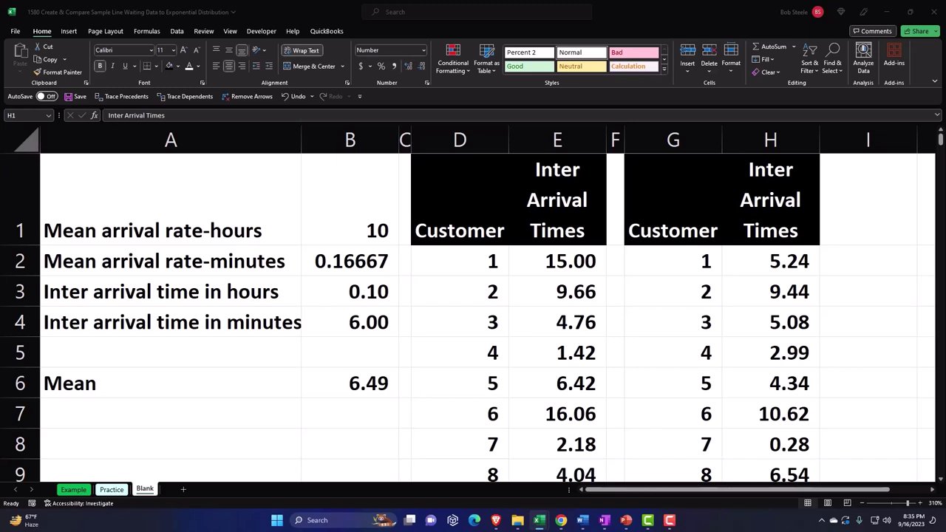
Step: Insert a histogram of the pasted inter arrival times in H1:H301 and place it beside column H
left_click(825, 238)
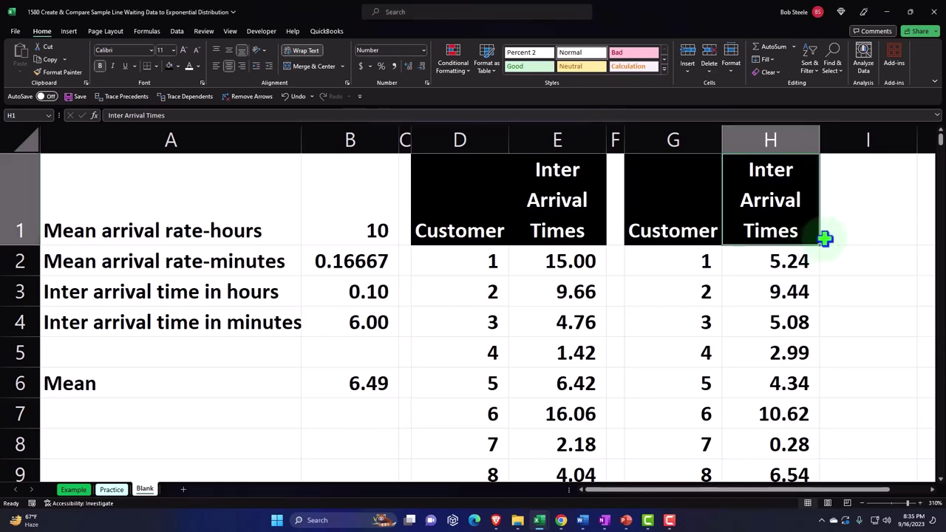
key("Right")
key("Right")
key("Right")
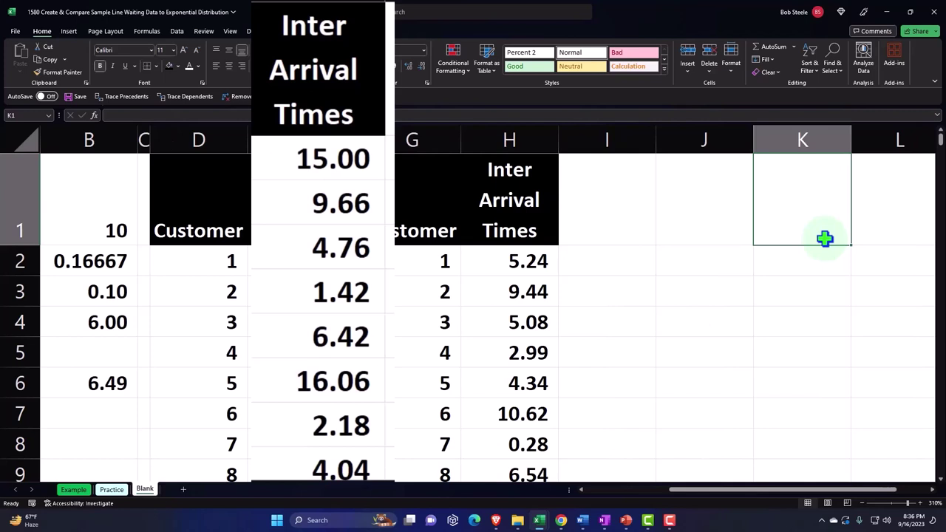
key("Left")
key("Left")
key("Left")
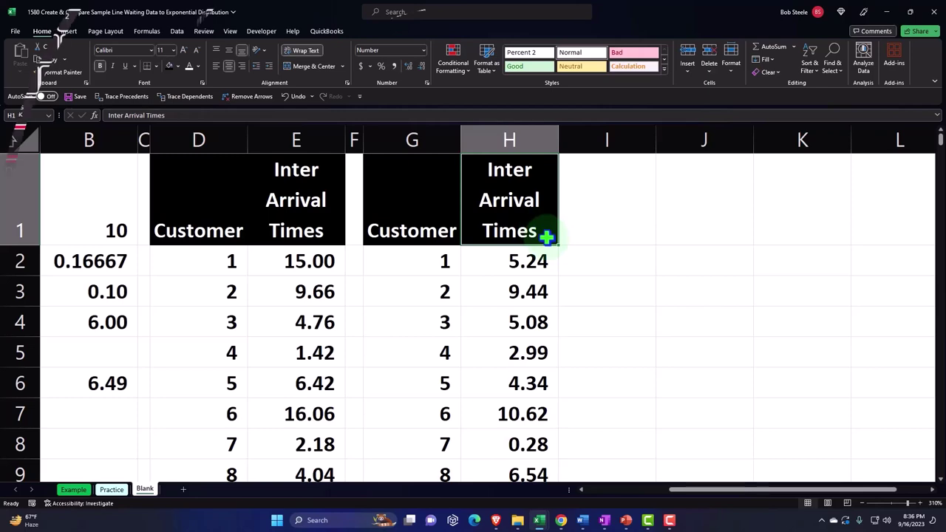
key("ctrl+shift+Down")
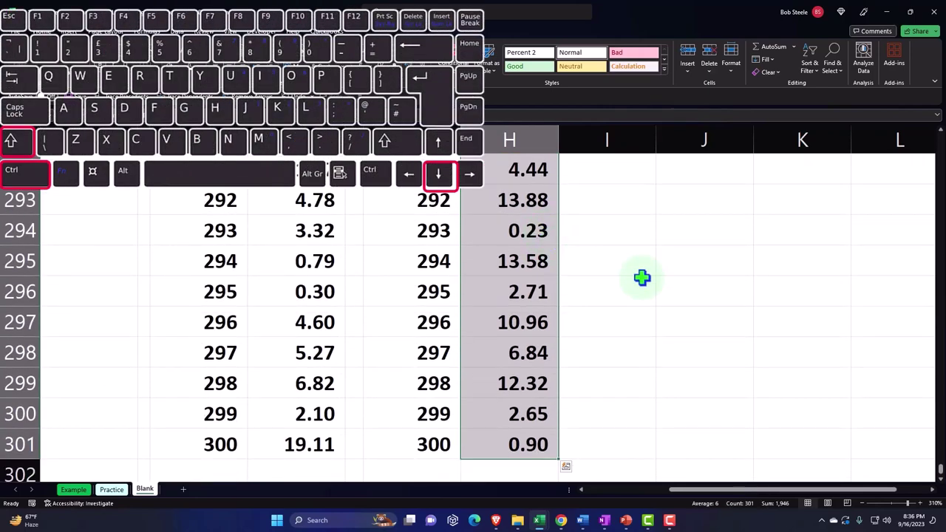
key("ctrl+BackSpace")
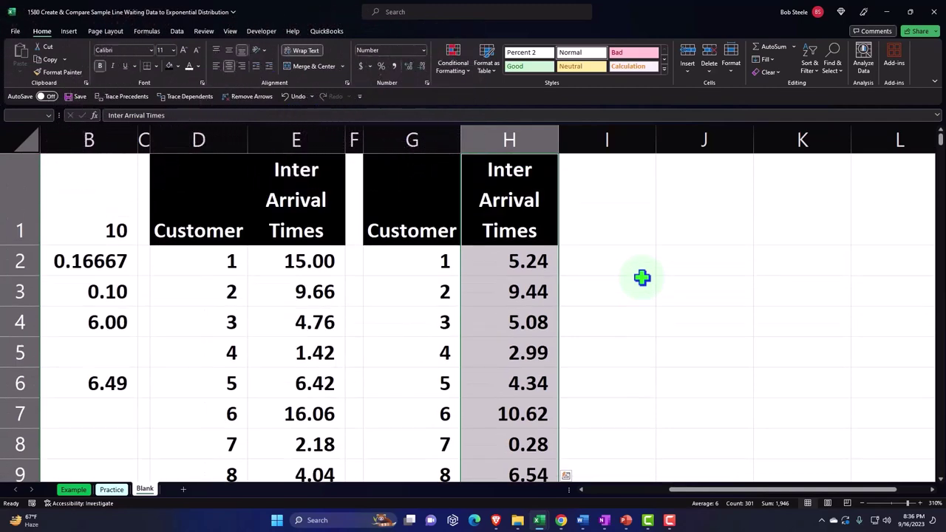
left_click(68, 32)
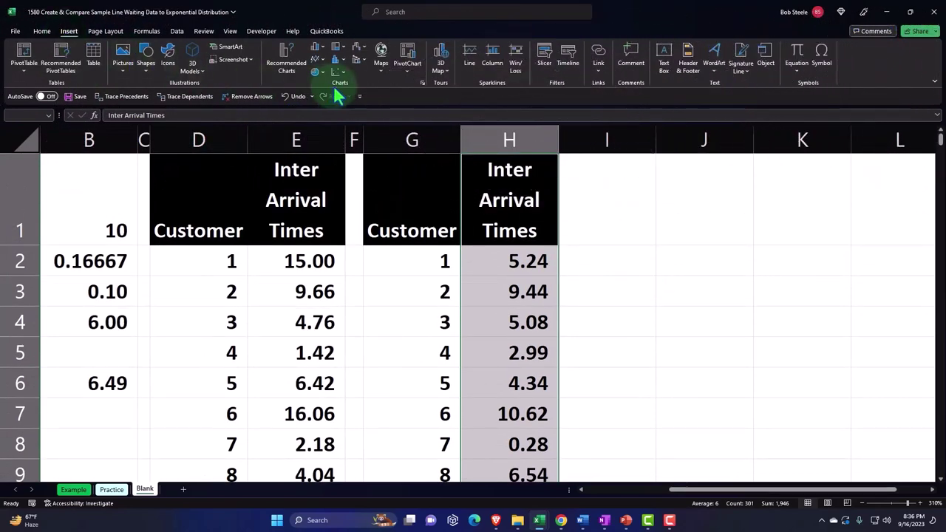
left_click(336, 60)
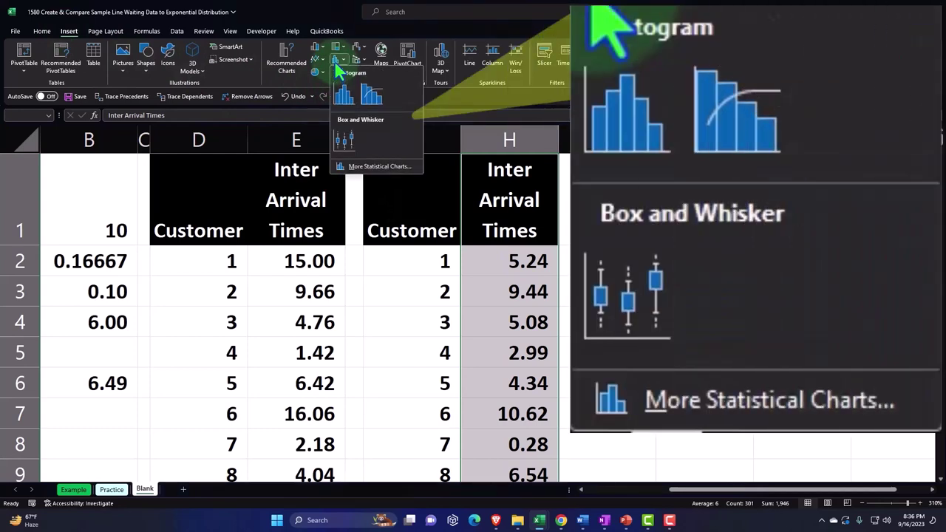
left_click(344, 98)
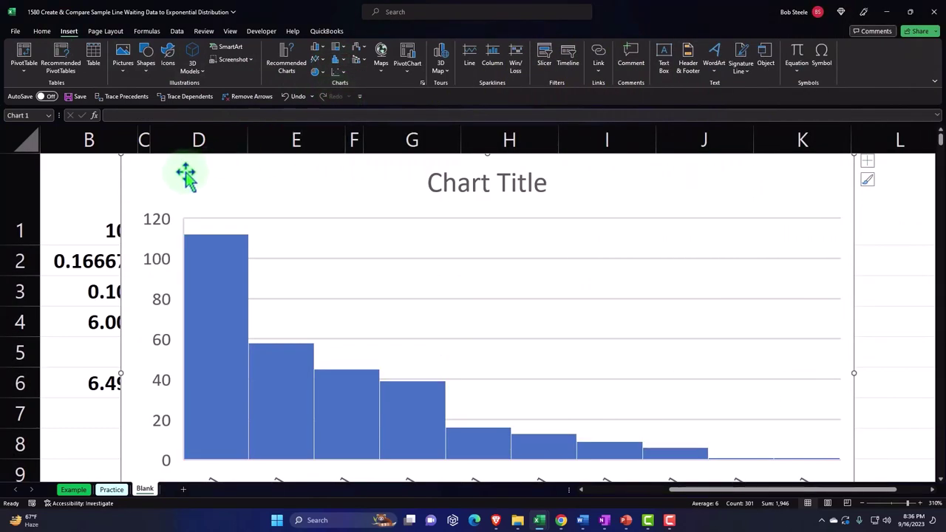
left_click_drag(185, 173, 657, 197)
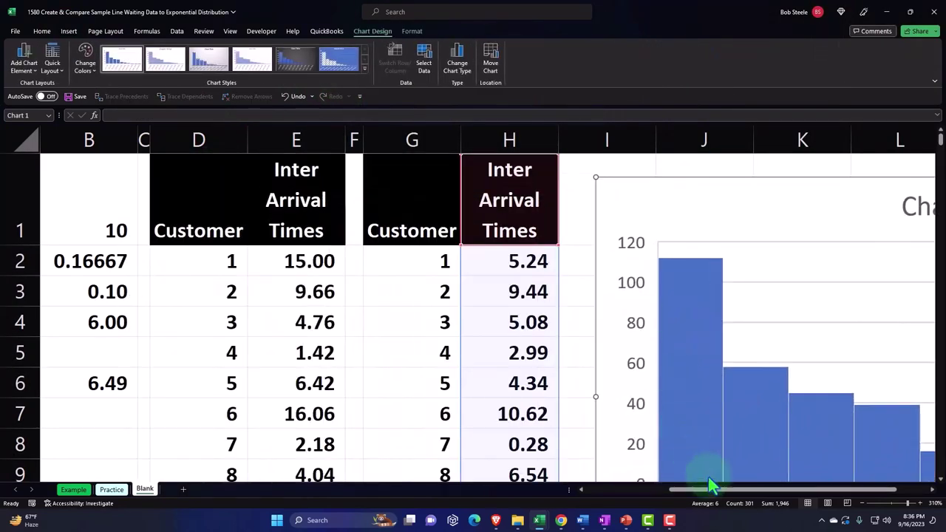
Step: Try to link the histogram's title to the header cell of column H
left_click_drag(711, 490, 749, 493)
left_click(819, 217)
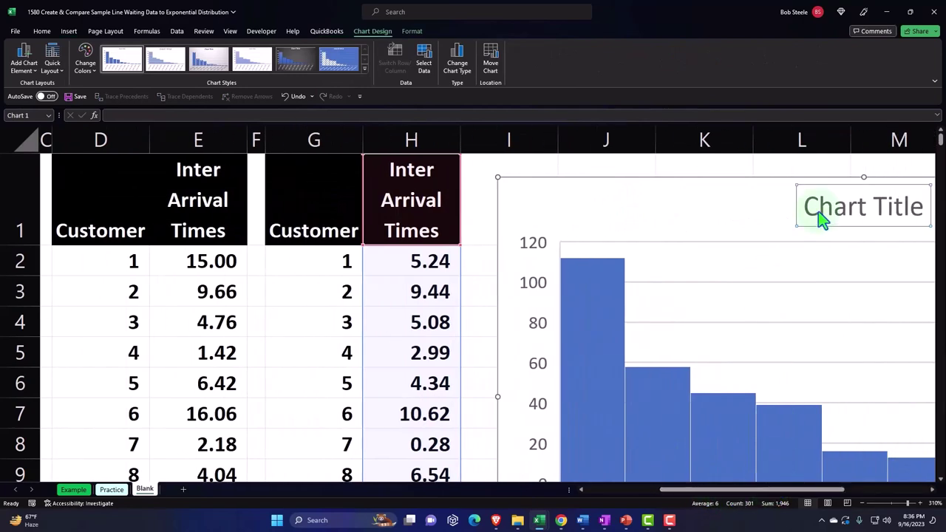
type("=")
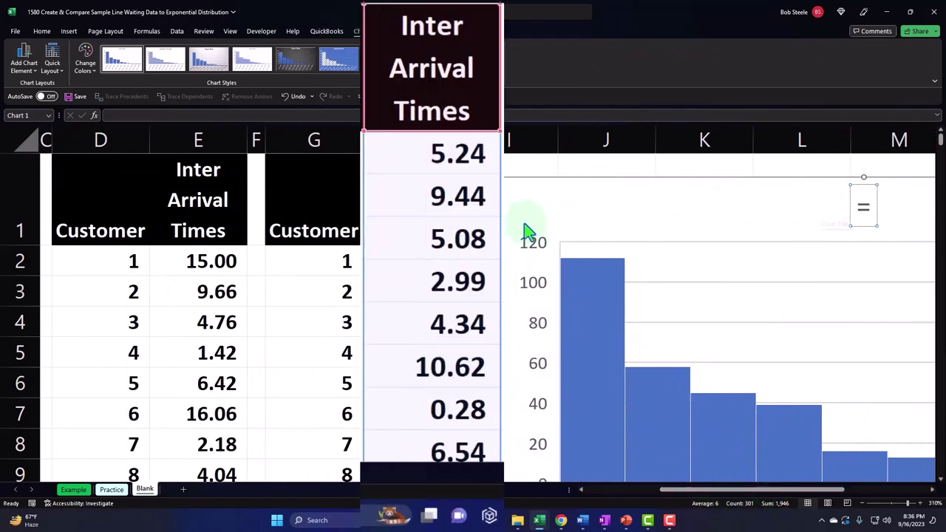
left_click(458, 53)
key("Return")
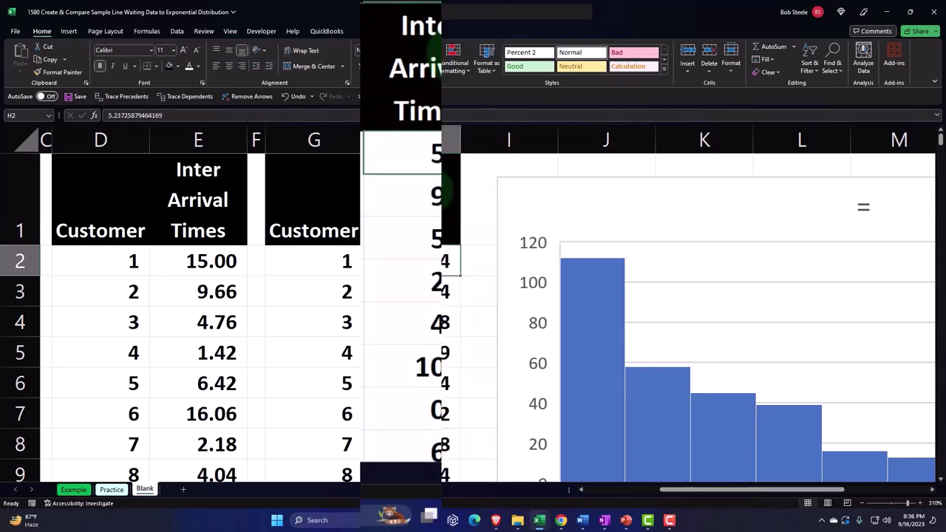
Step: Title the histogram Inter Arrival Times
left_click(863, 210)
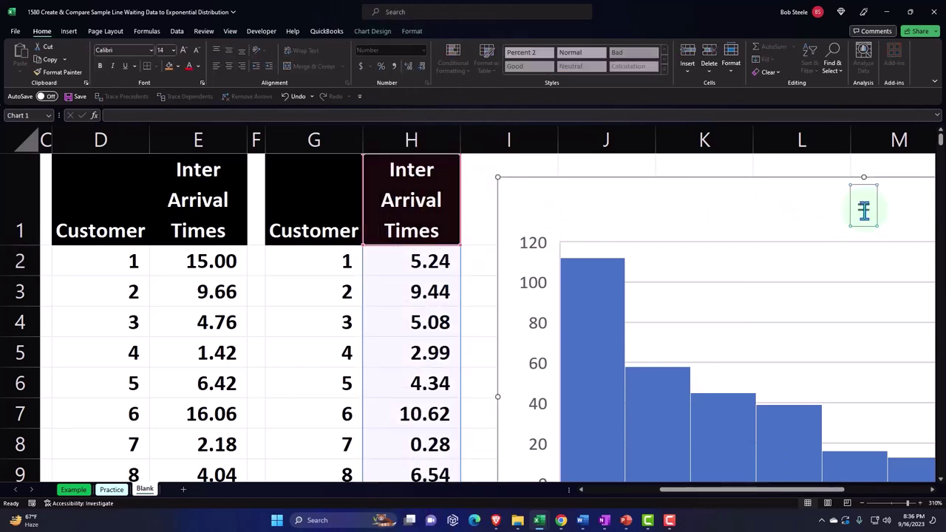
type("Inte")
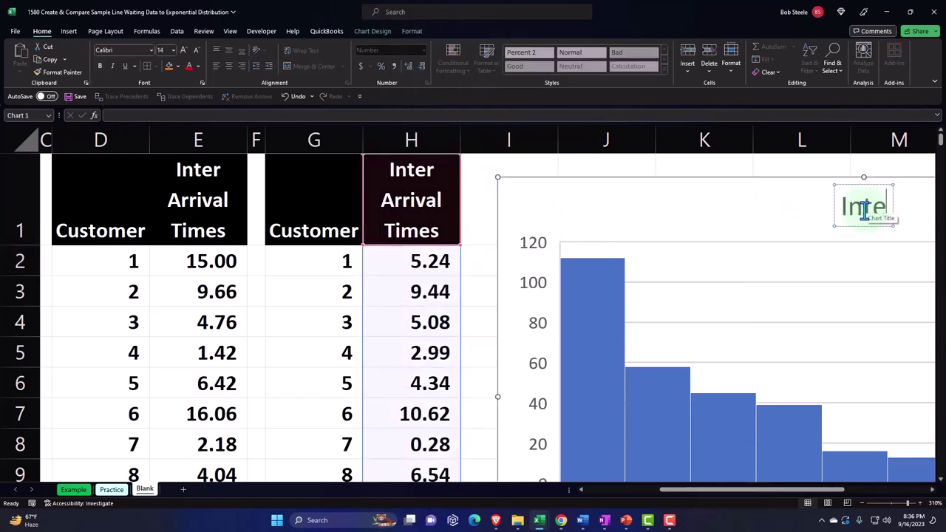
type("r Arrival Times")
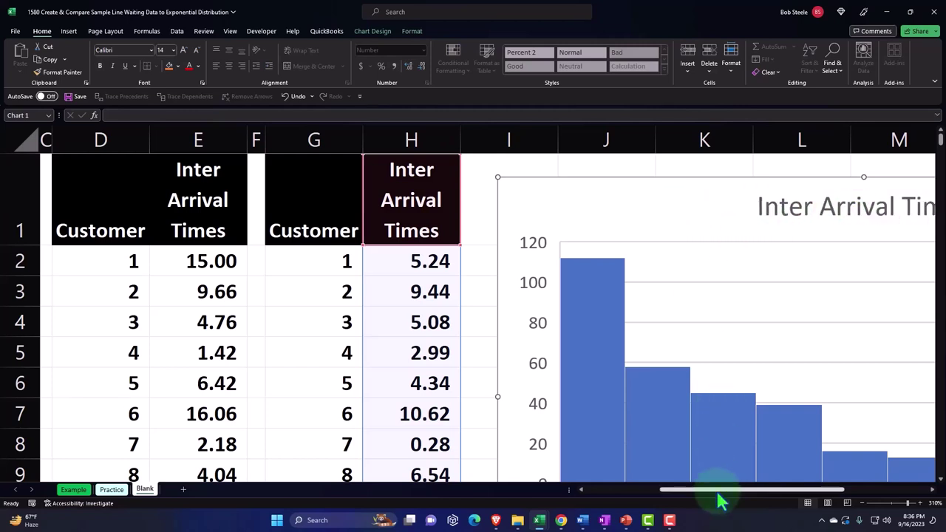
Step: Examine the histogram's bin ranges and bar heights from the shortest to the longest inter arrival times
left_click_drag(720, 490, 776, 490)
scroll(764, 427, "down", 2)
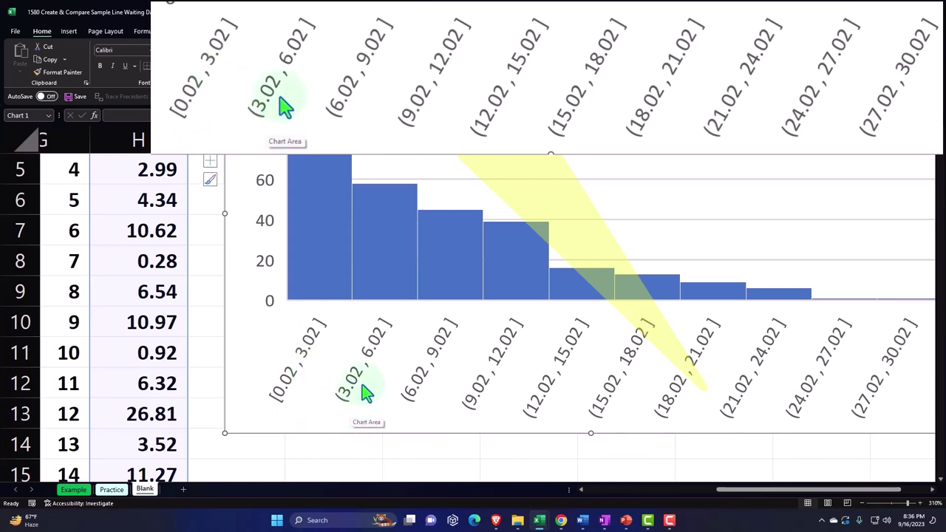
scroll(406, 390, "up", 1)
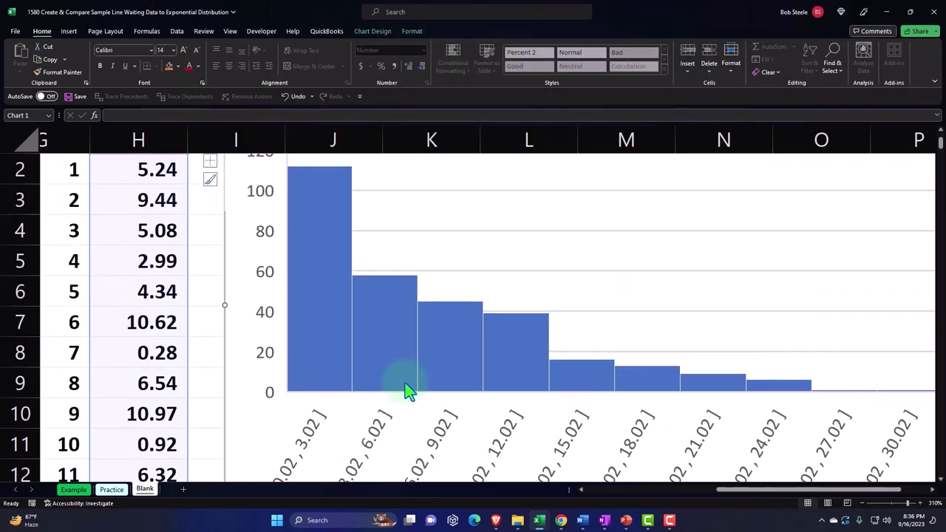
scroll(429, 397, "down", 1, "ctrl")
scroll(430, 391, "down", 1, "ctrl")
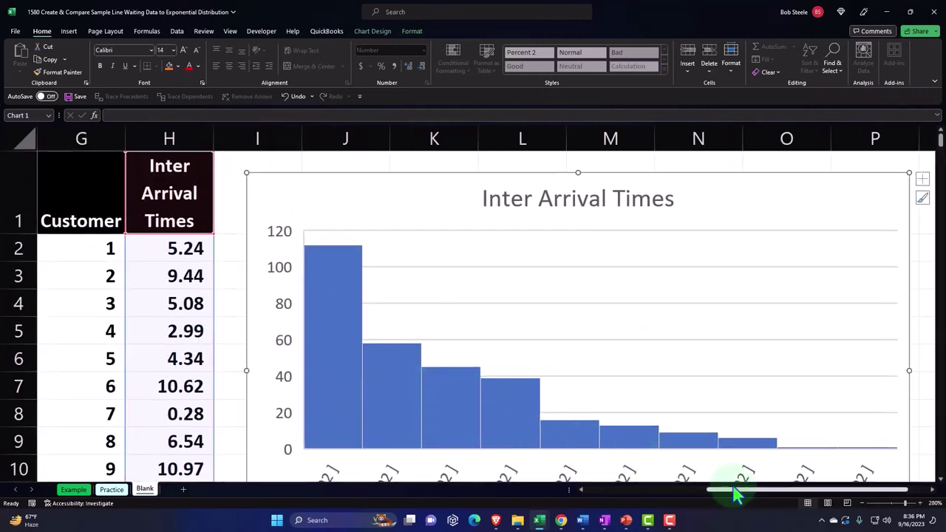
scroll(732, 486, "left", 1)
scroll(665, 458, "down", 1)
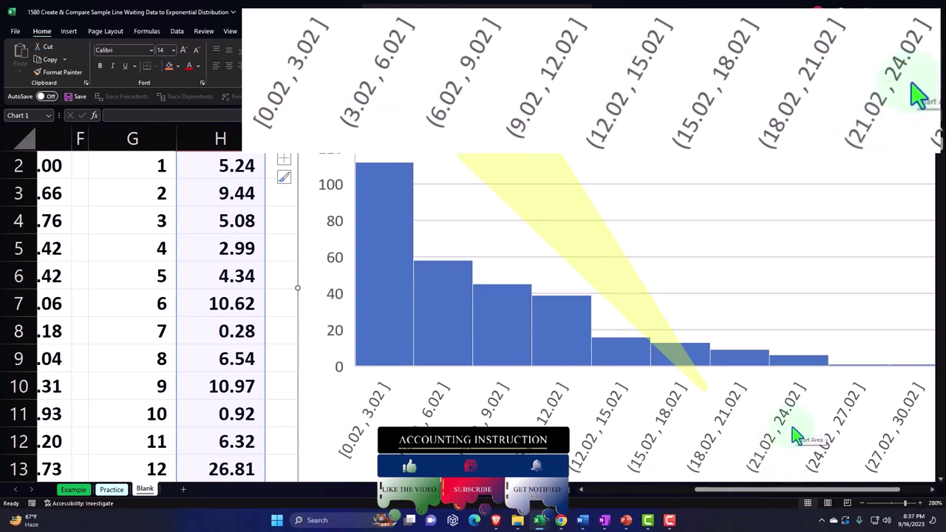
left_click_drag(866, 491, 874, 488)
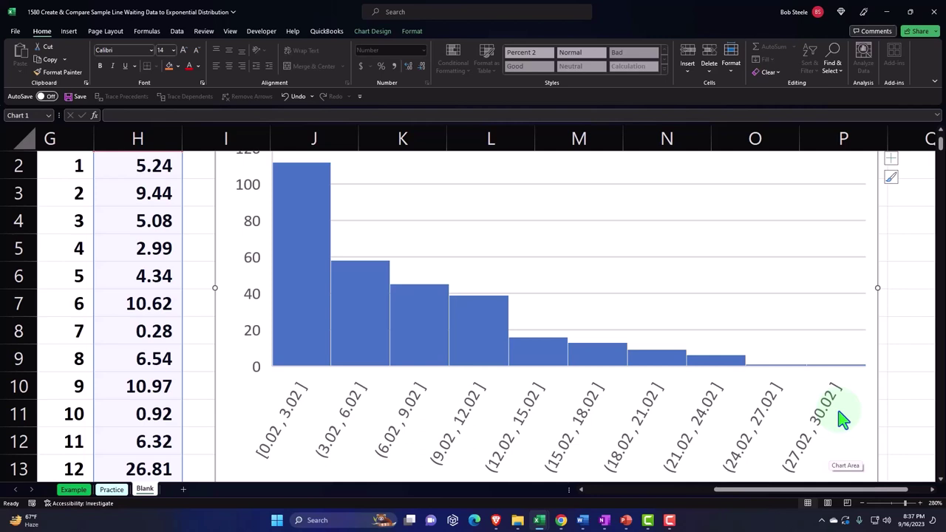
scroll(844, 419, "up", 1)
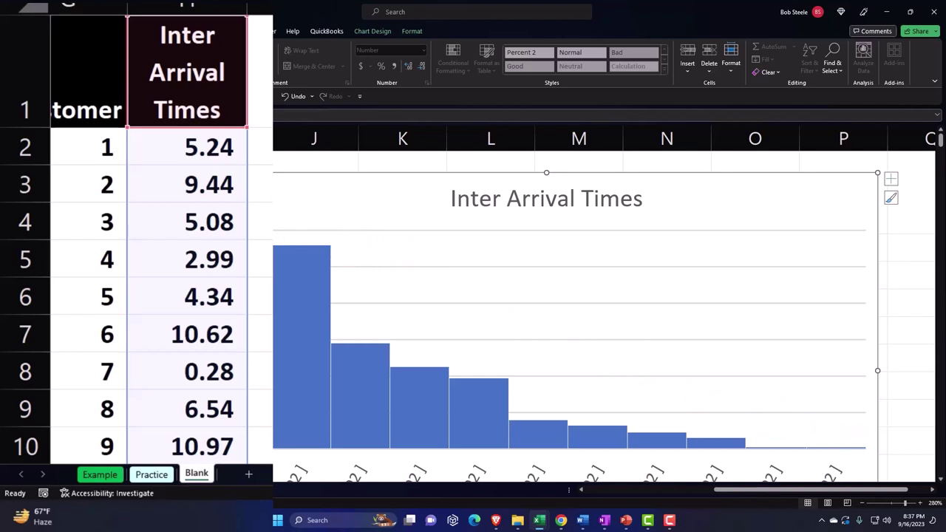
Step: Move the histogram well clear of the tables, out to about column P, and narrow column I as a spacer
left_click_drag(253, 189, 891, 186)
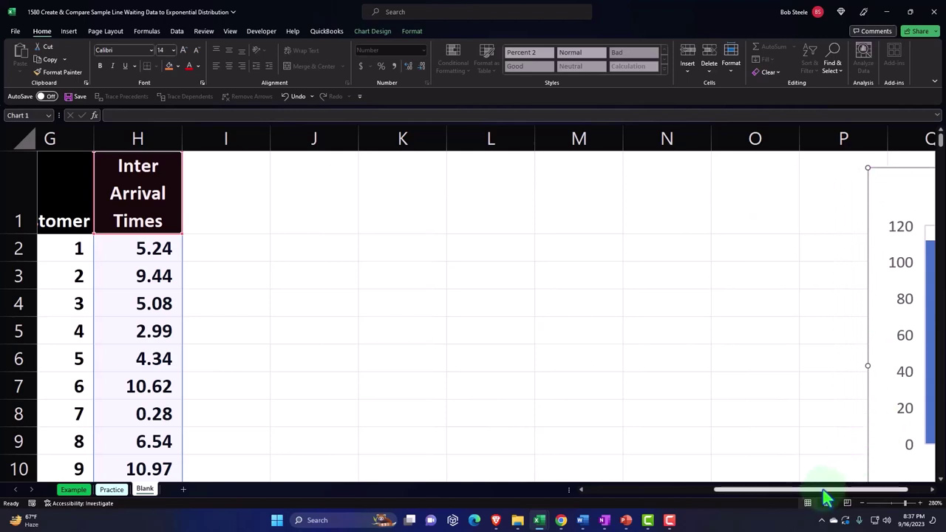
left_click_drag(825, 494, 771, 495)
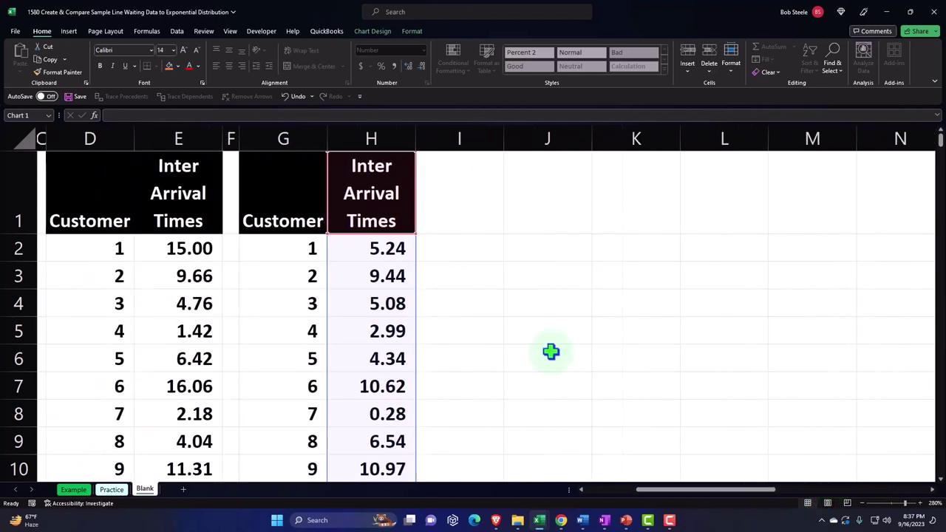
left_click_drag(504, 138, 431, 155)
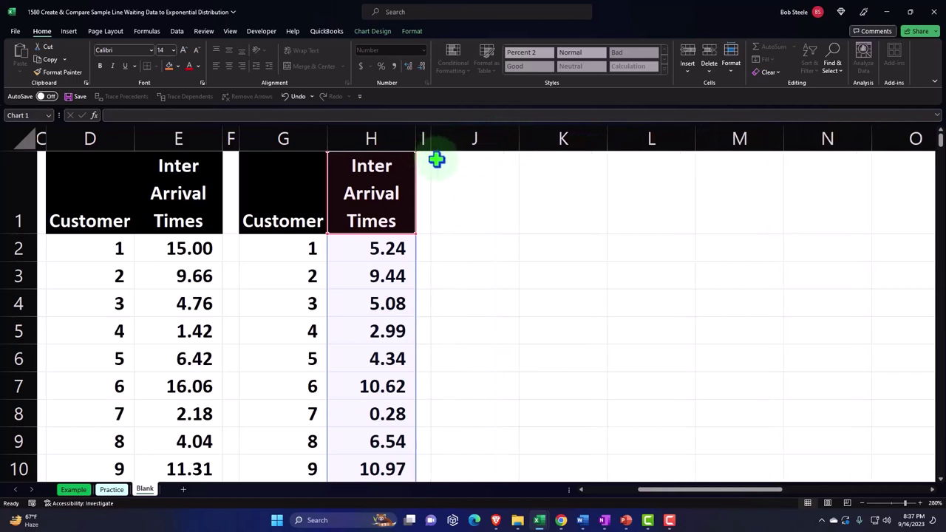
Step: Enter the headers Bens in J1 and Frequency in K1
left_click(477, 198)
type("Bens")
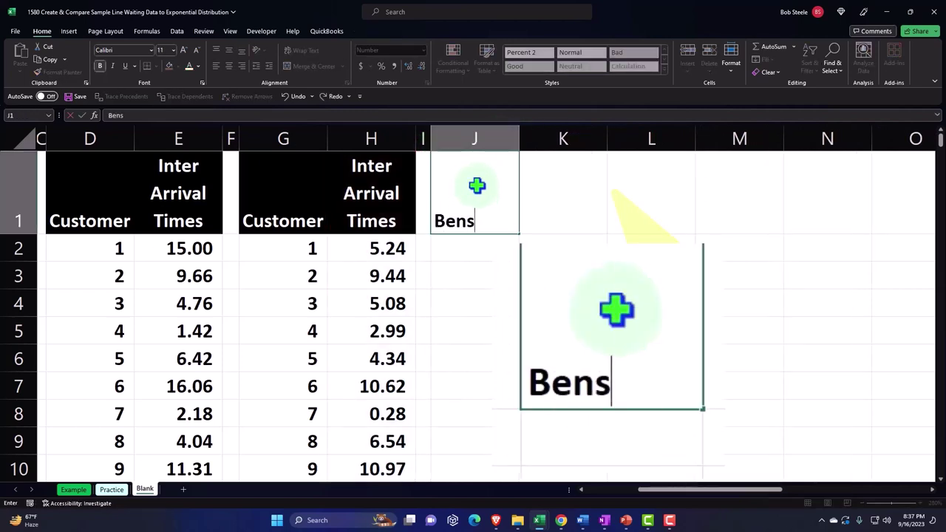
key("Tab")
type("F")
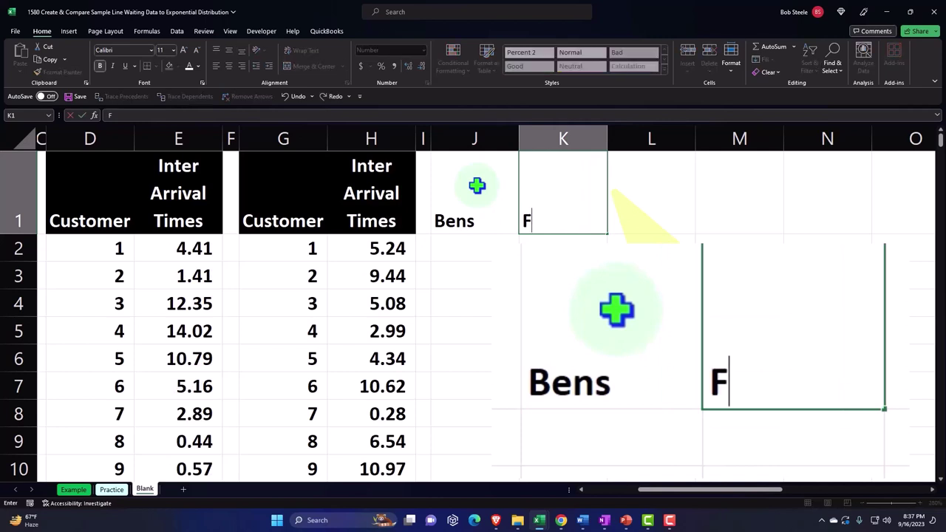
type("requency")
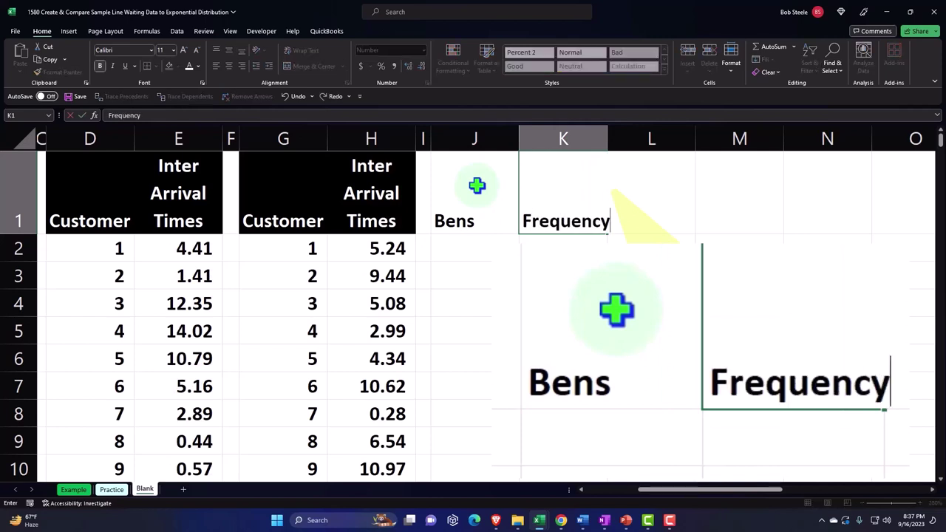
key("Return")
Step: Format the headers in J1:K1 with black fill, white font, wrapped text and centered alignment
key("Up")
key("Right")
key("Right")
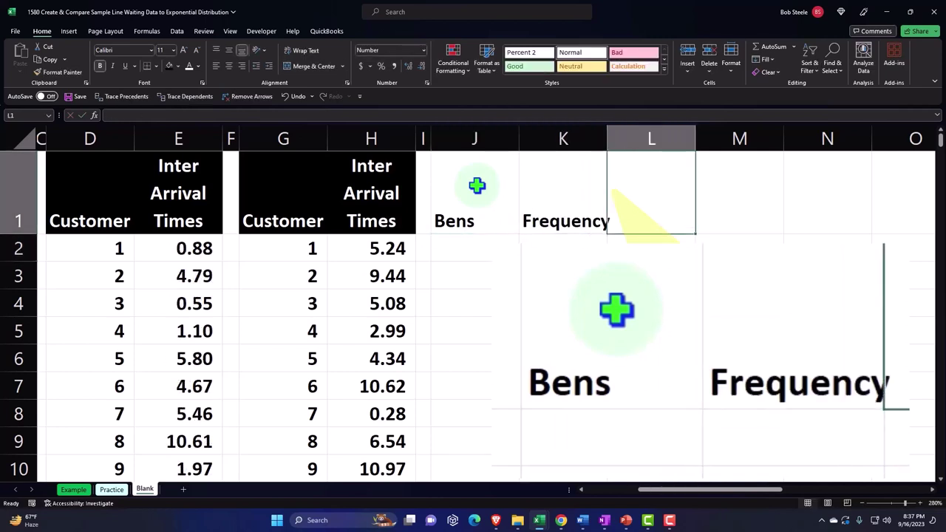
key("Left")
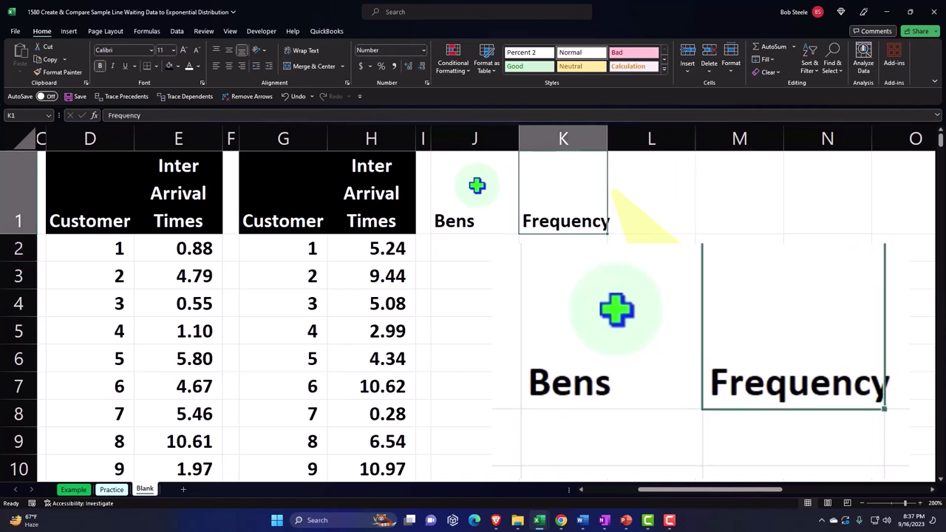
key("shift+Left")
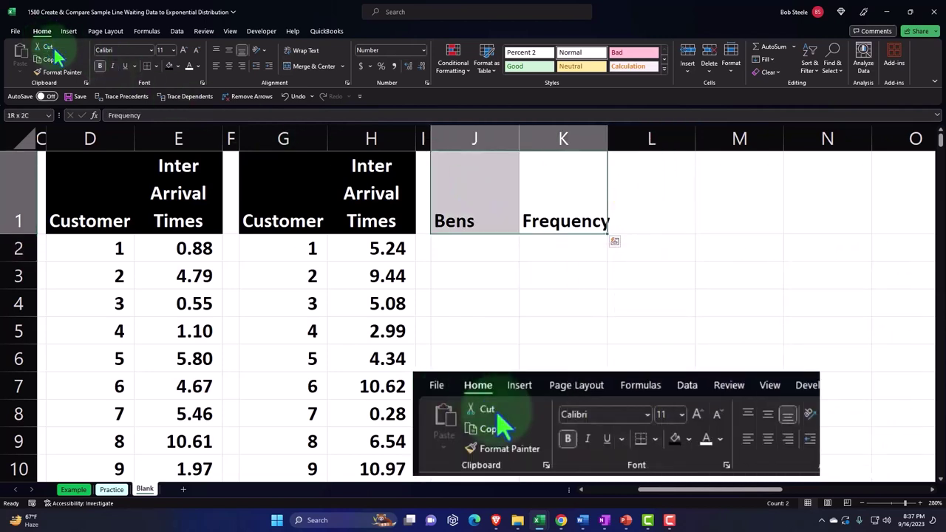
left_click(169, 66)
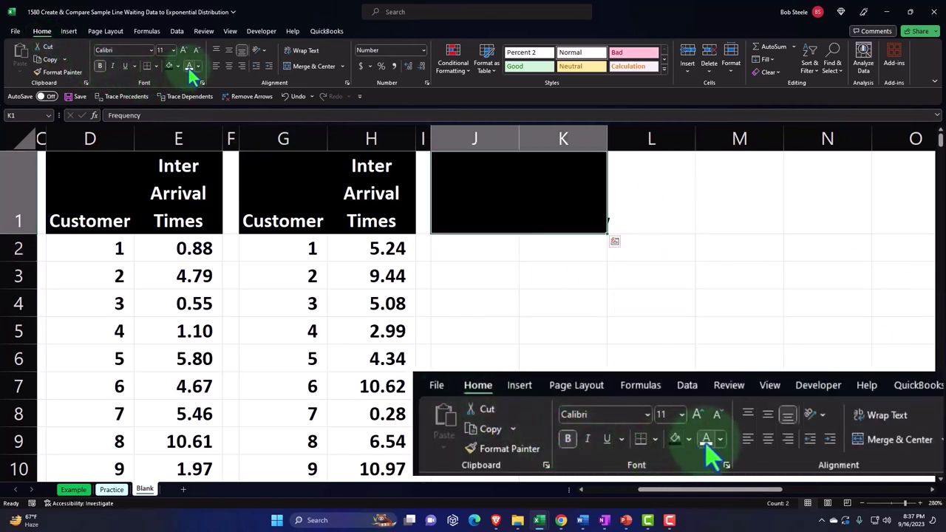
left_click(190, 66)
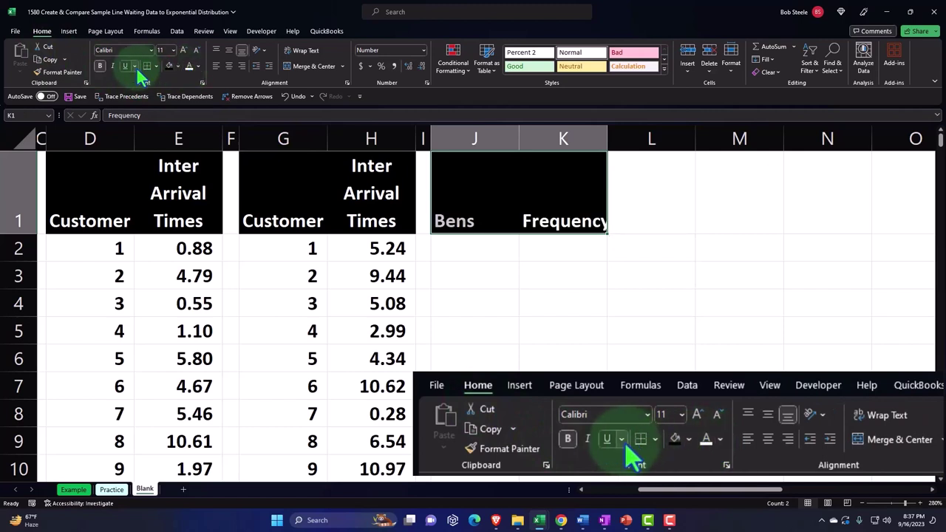
left_click(302, 57)
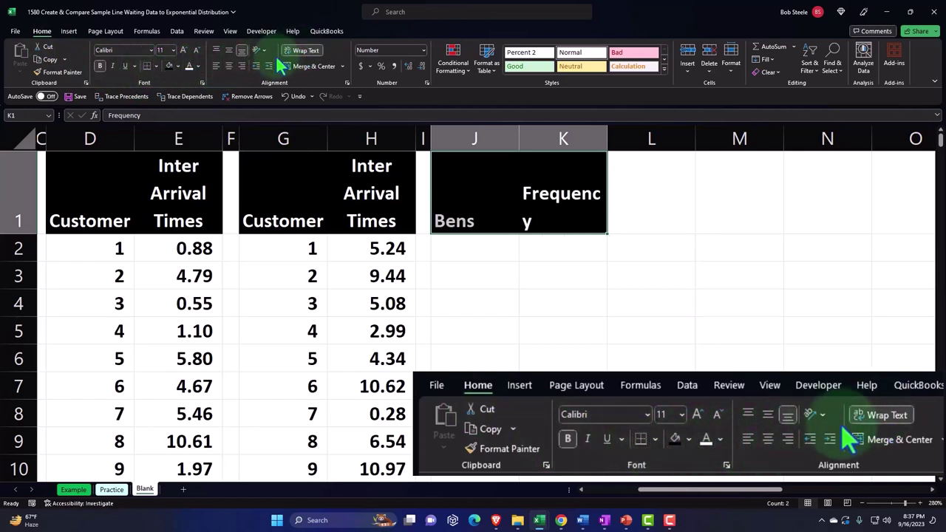
left_click(229, 66)
left_click(471, 255)
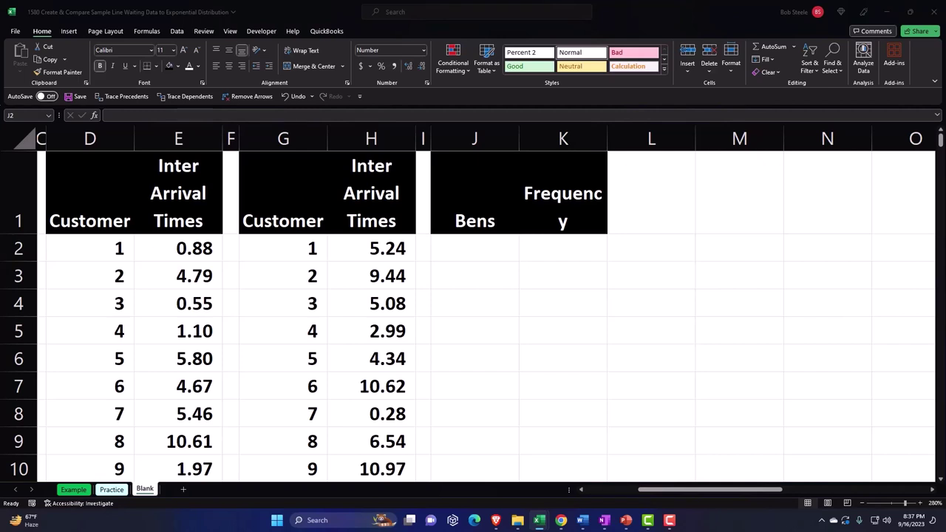
left_click(461, 248)
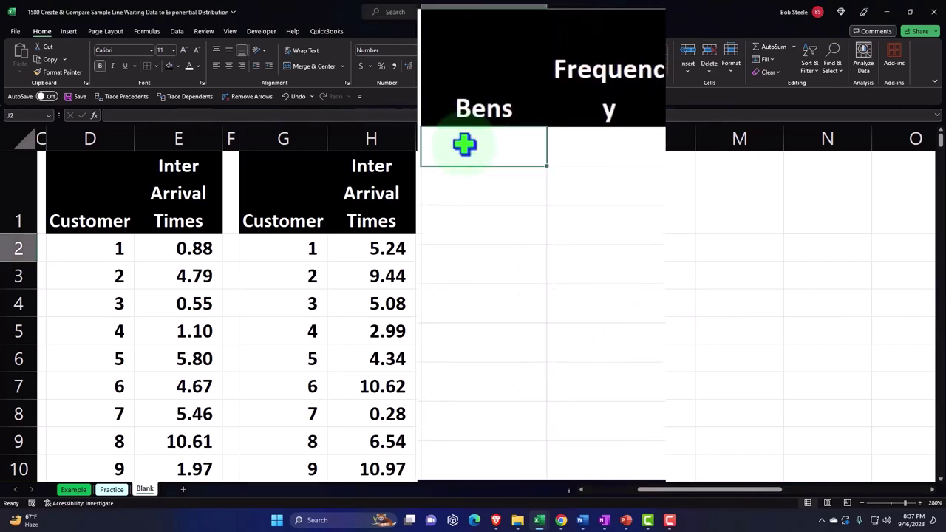
Step: Fill the Bens column in J2:J42 with the series of whole numbers from 0 to 40
type("0")
key("Return")
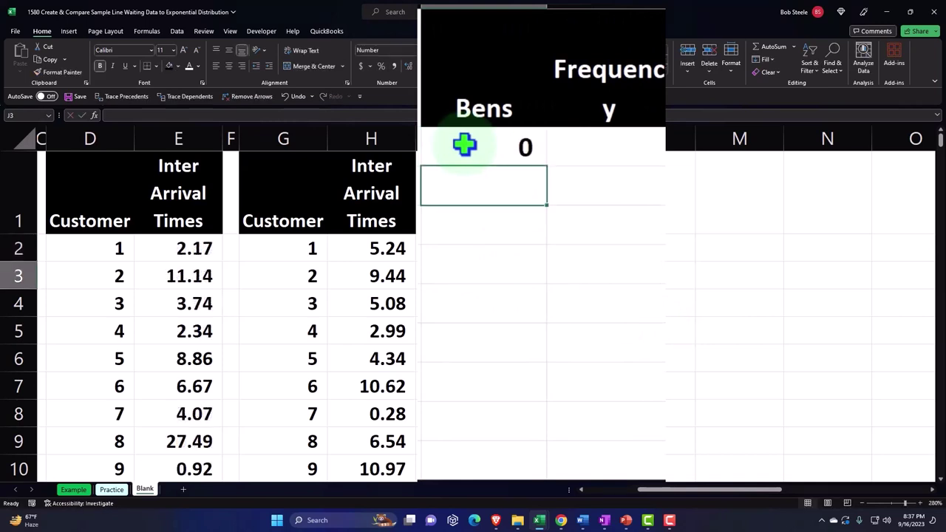
type("1")
key("Return")
type("2")
key("Return")
left_click_drag(464, 148, 473, 231)
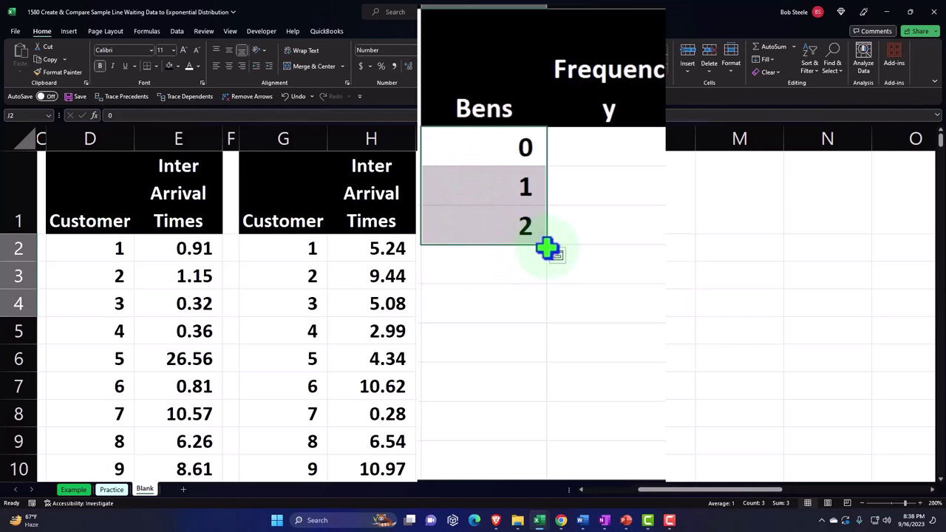
left_click_drag(550, 250, 508, 400)
scroll(596, 391, "up", 11)
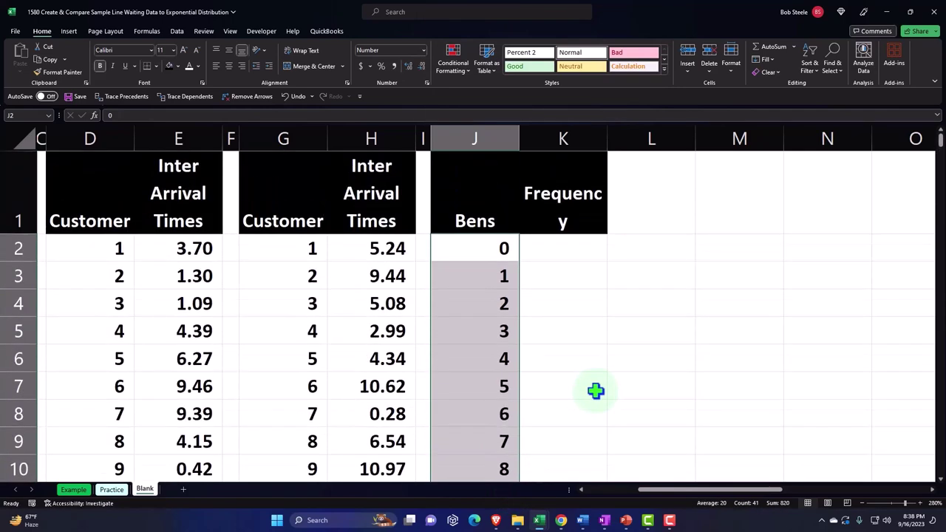
Step: Enter a FREQUENCY formula in K2 using H2:H301 as the data array and J2:J42 as the bins array
left_click(556, 249)
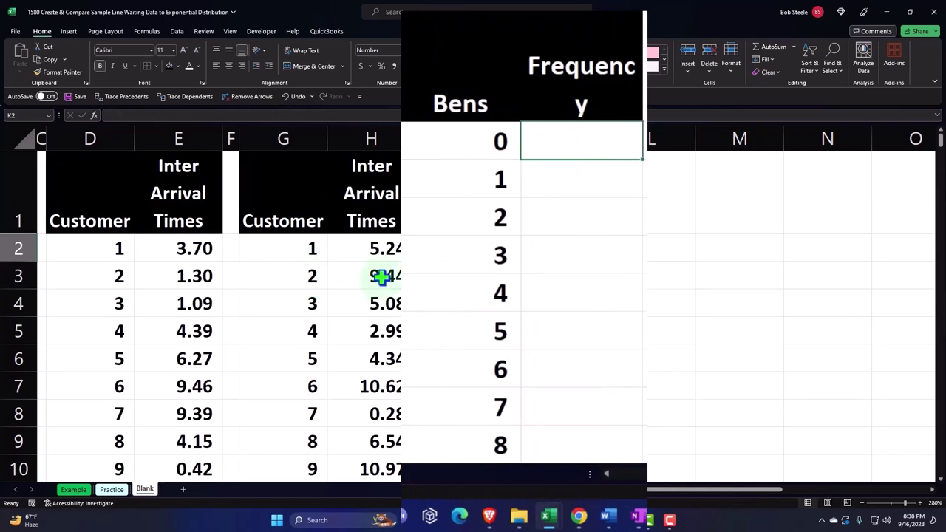
left_click(446, 143)
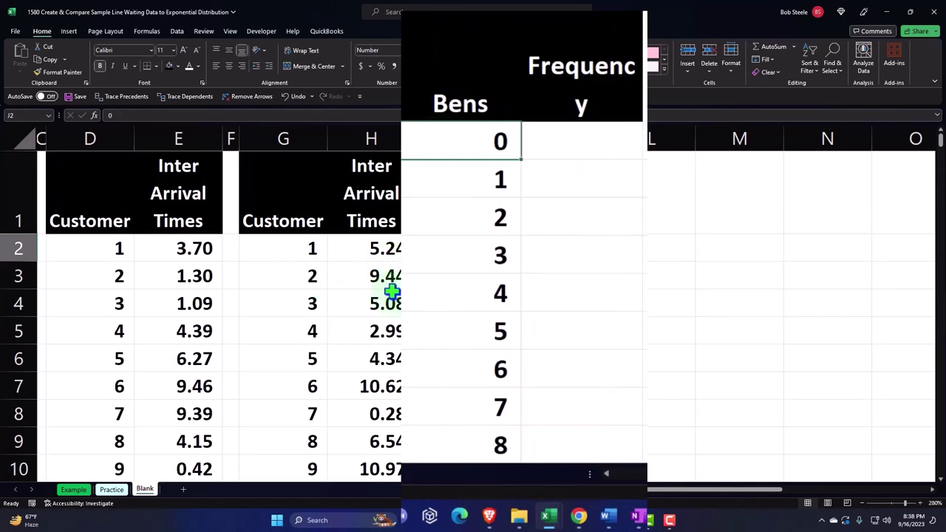
left_click(556, 145)
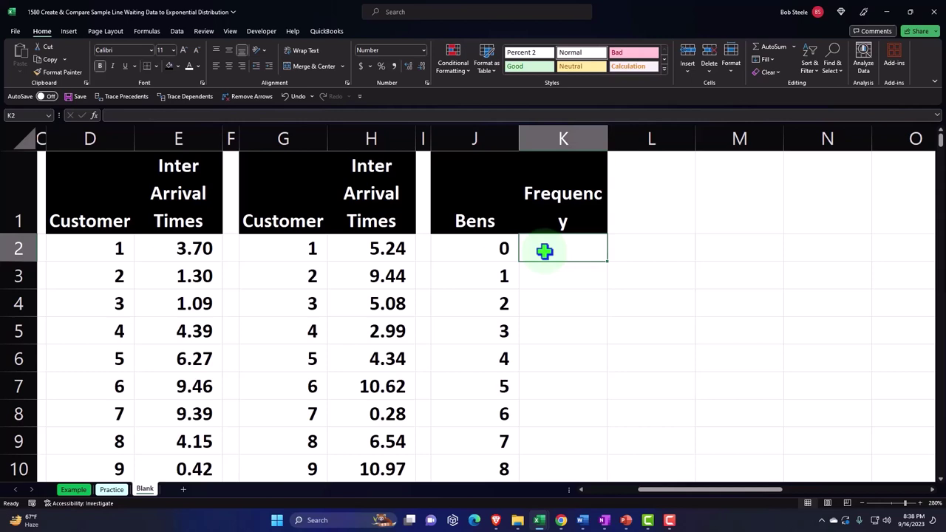
type("=fre")
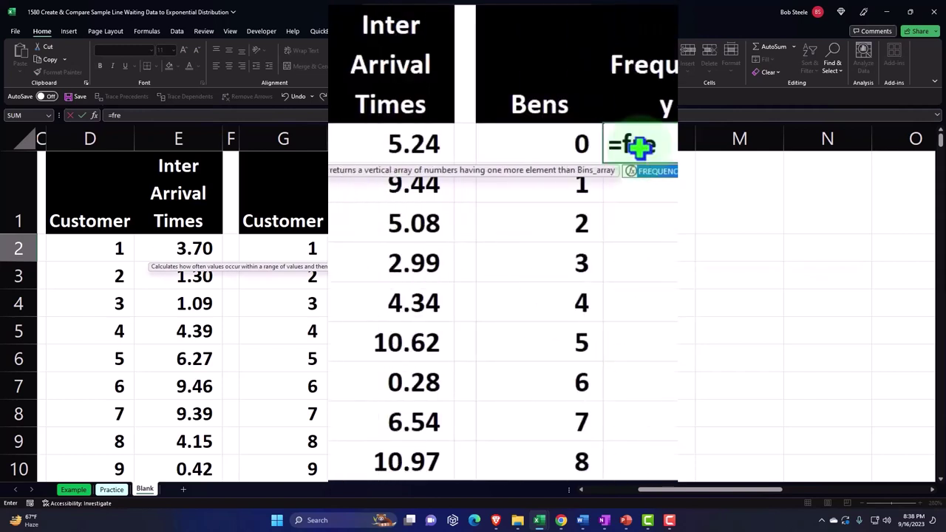
key("Tab")
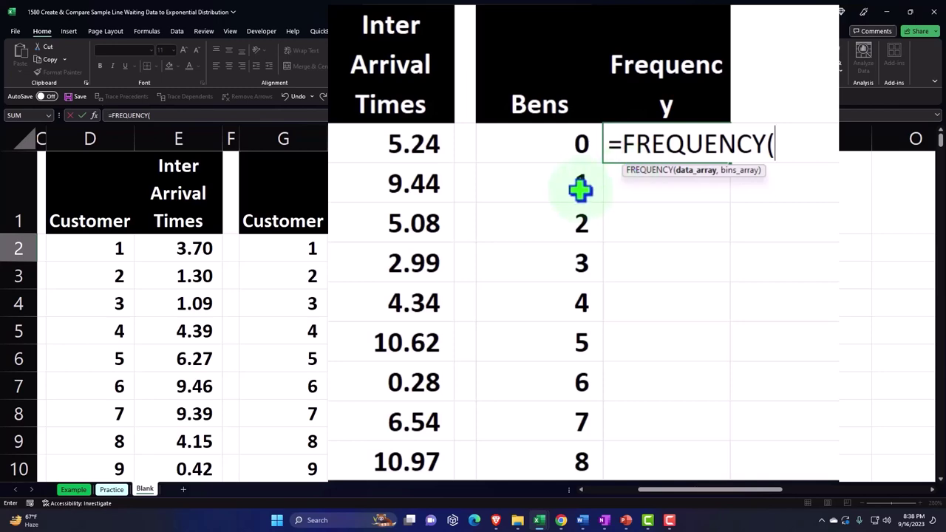
scroll(554, 196, "down", 2)
scroll(469, 185, "up", 2)
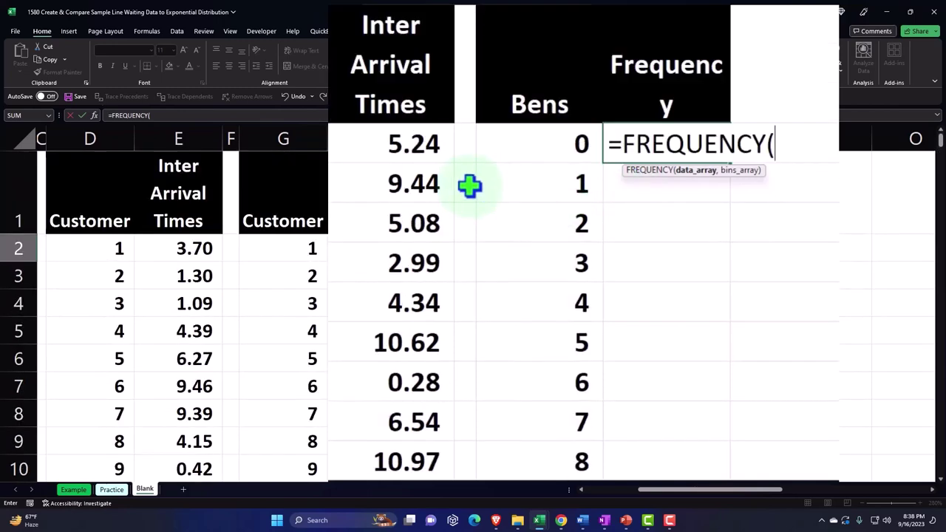
left_click(409, 150)
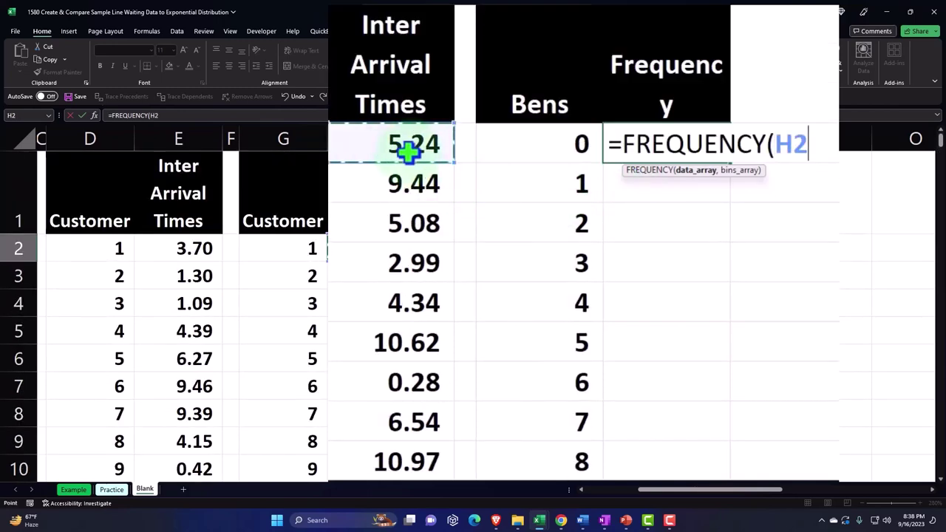
key("ctrl+shift+Down")
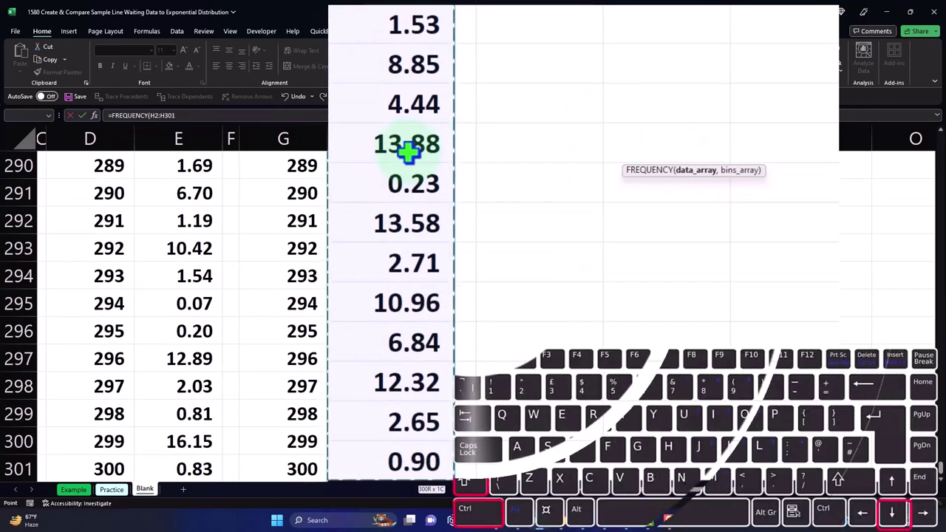
scroll(377, 254, "up", 20)
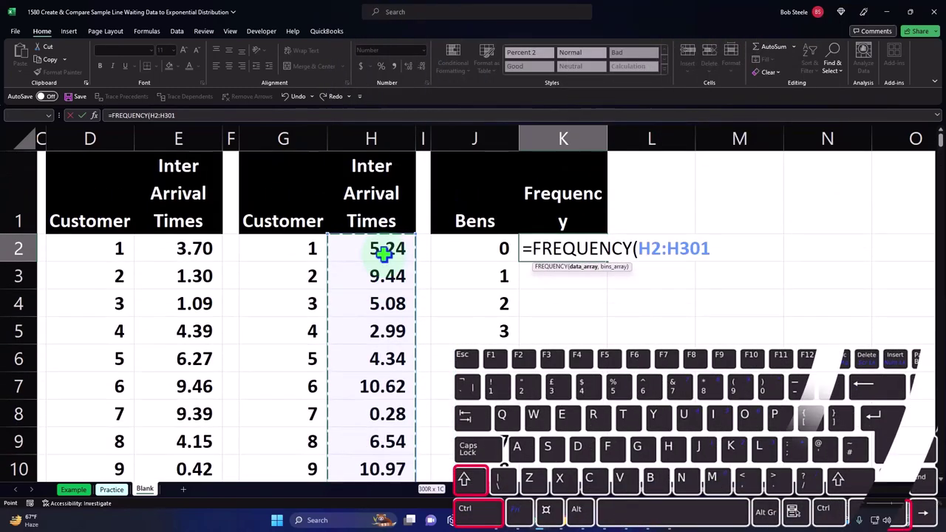
type(",")
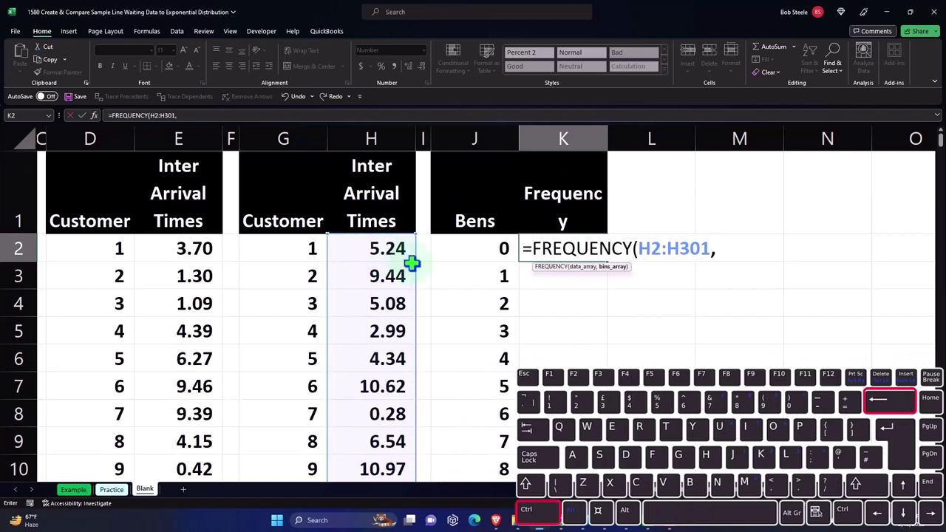
left_click(456, 251)
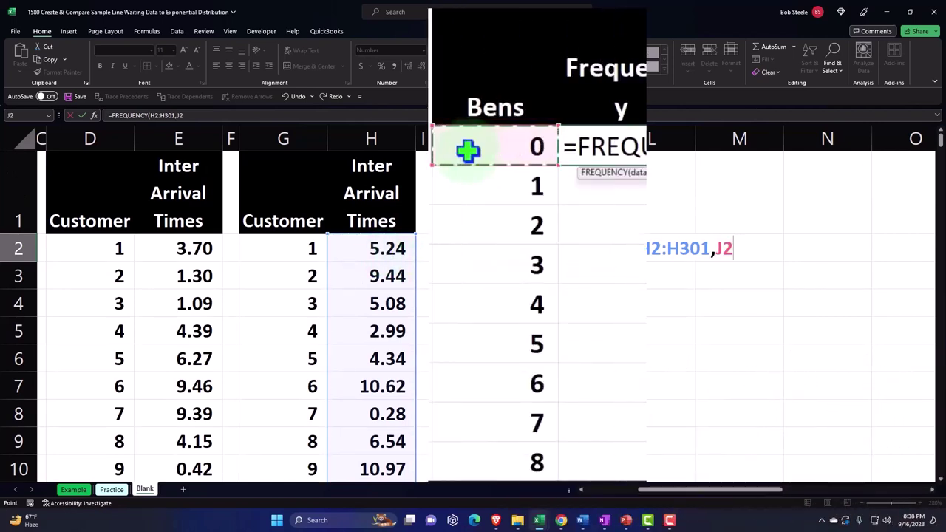
key("ctrl+shift+Down")
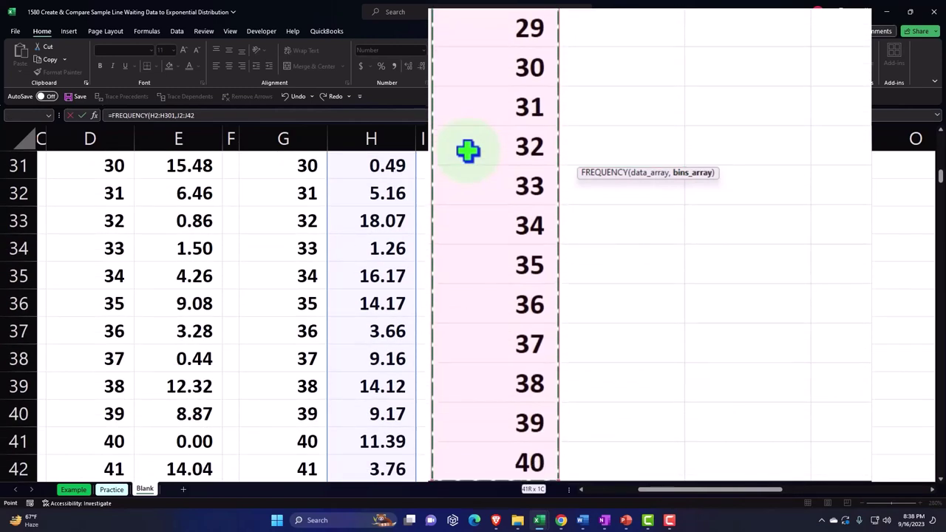
scroll(468, 151, "up", 10)
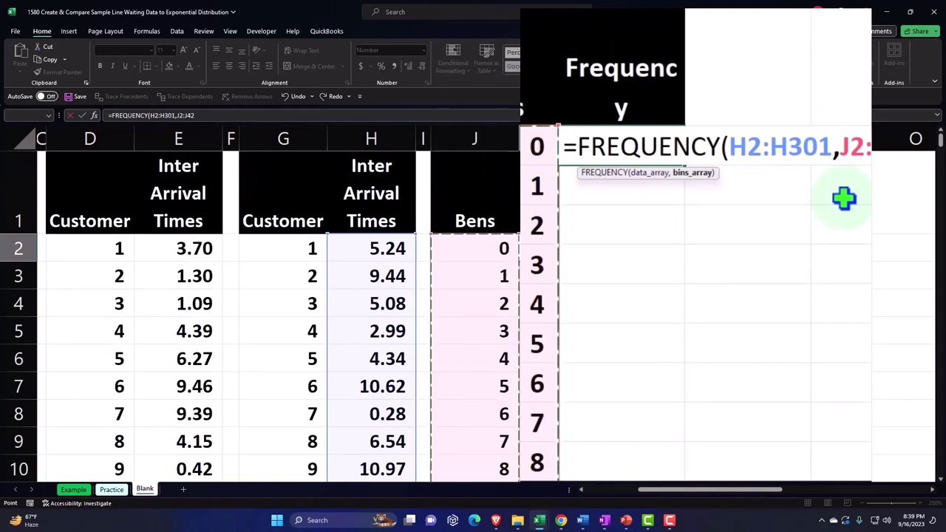
key("Return")
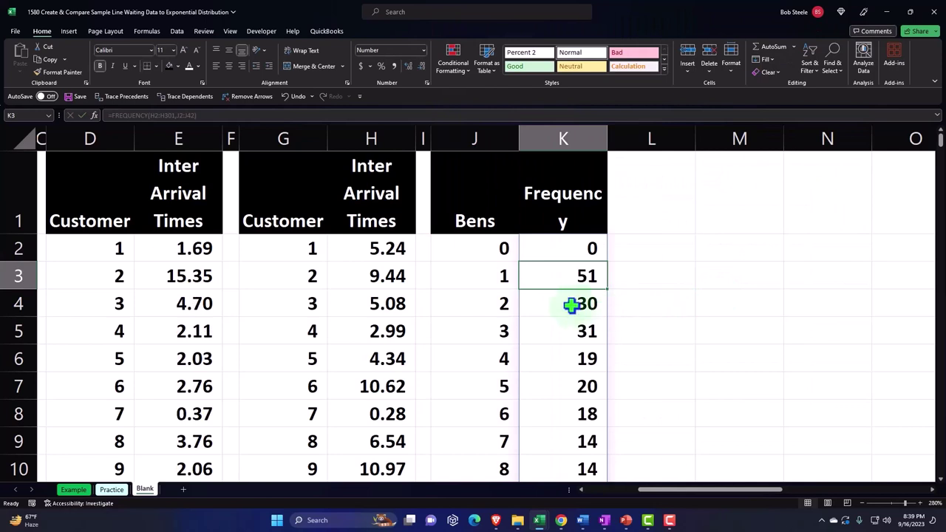
Step: Examine the frequency counts in column K against their bins in the first rows of the table
left_click(490, 279)
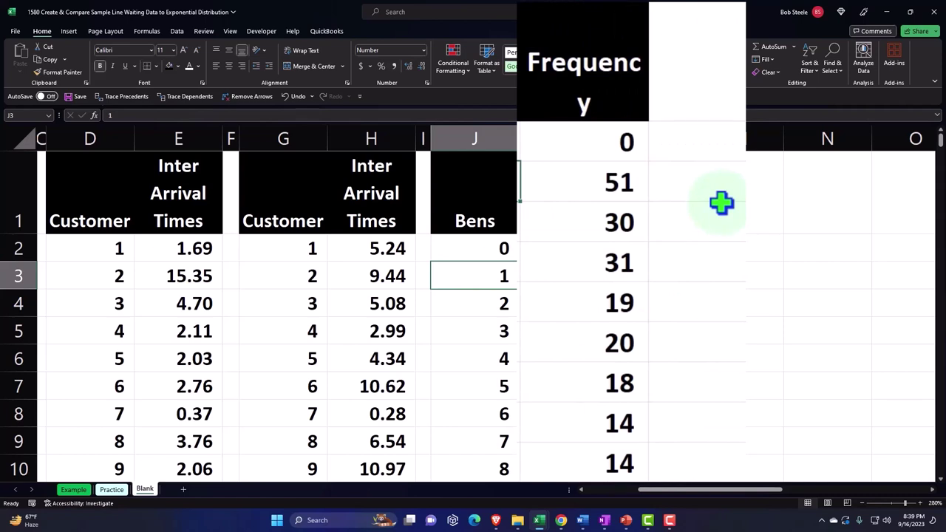
key("Right")
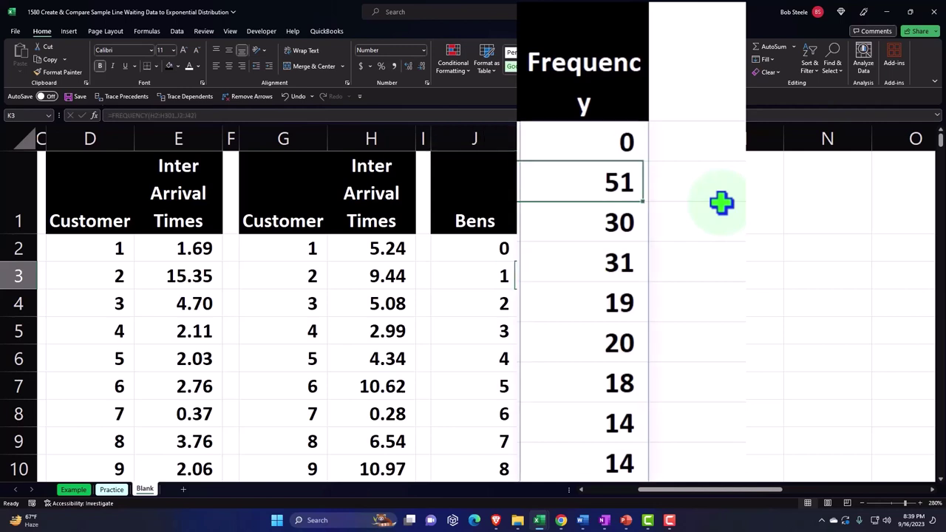
key("Down")
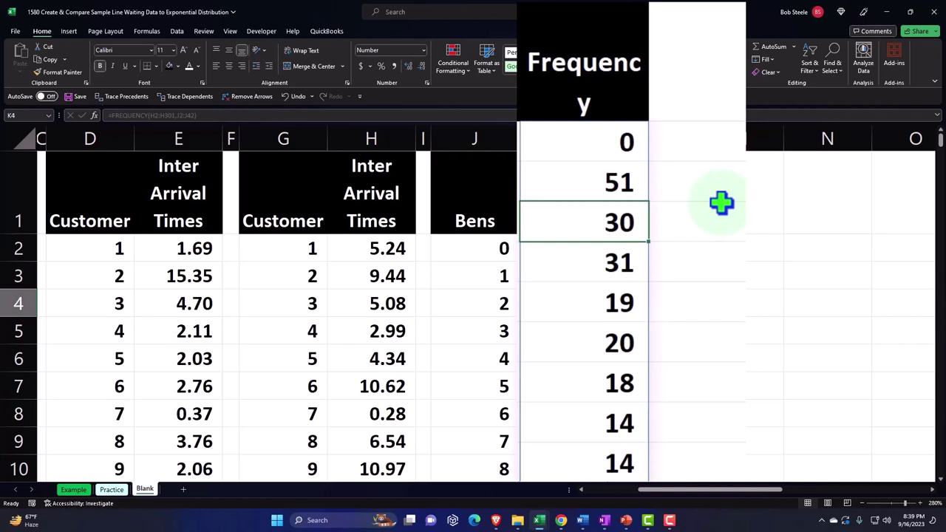
key("Down")
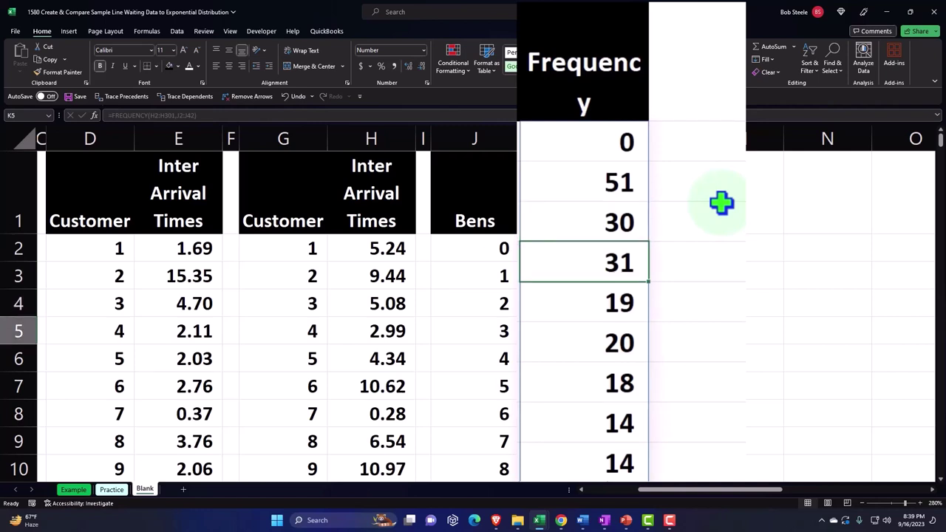
left_click(658, 290)
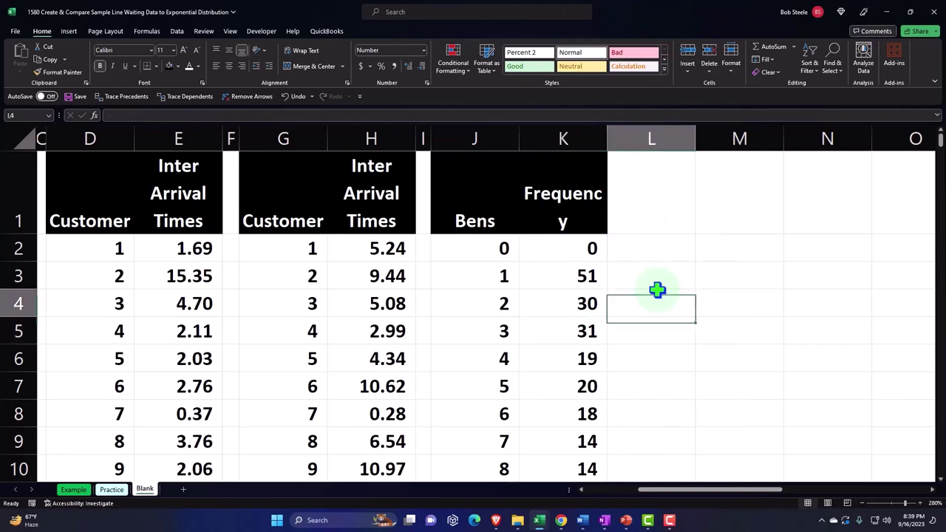
key("Up")
key("Up")
key("Up")
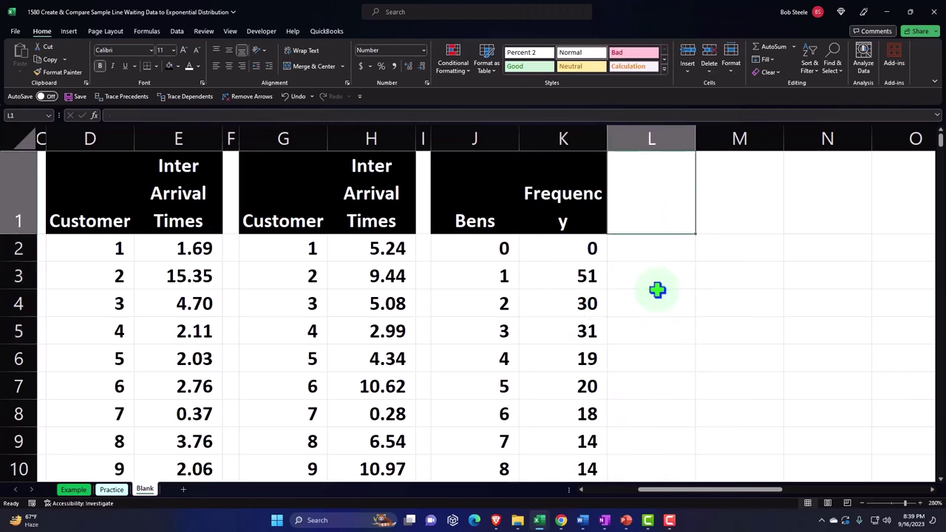
Step: Check the end of the frequency results and shorten the bins array in the K2 formula to J2:J41
scroll(658, 290, "down", 12)
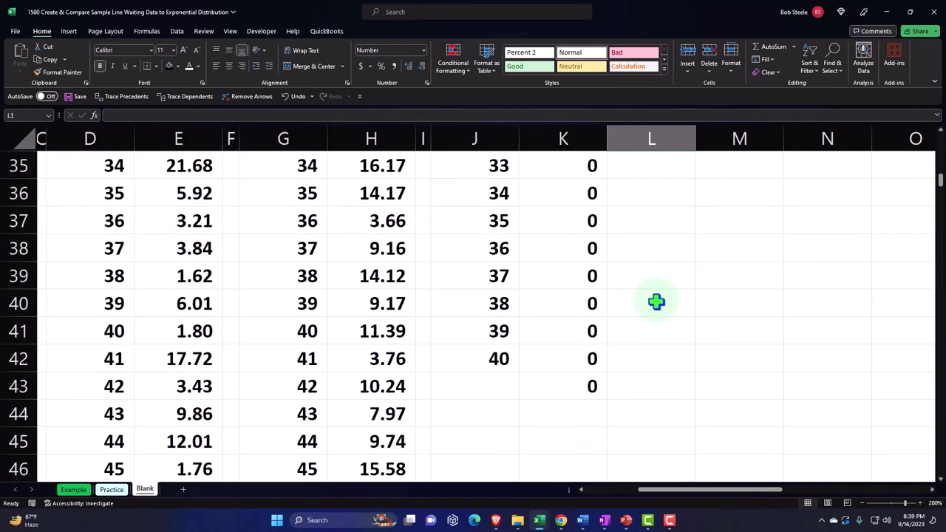
left_click(588, 303)
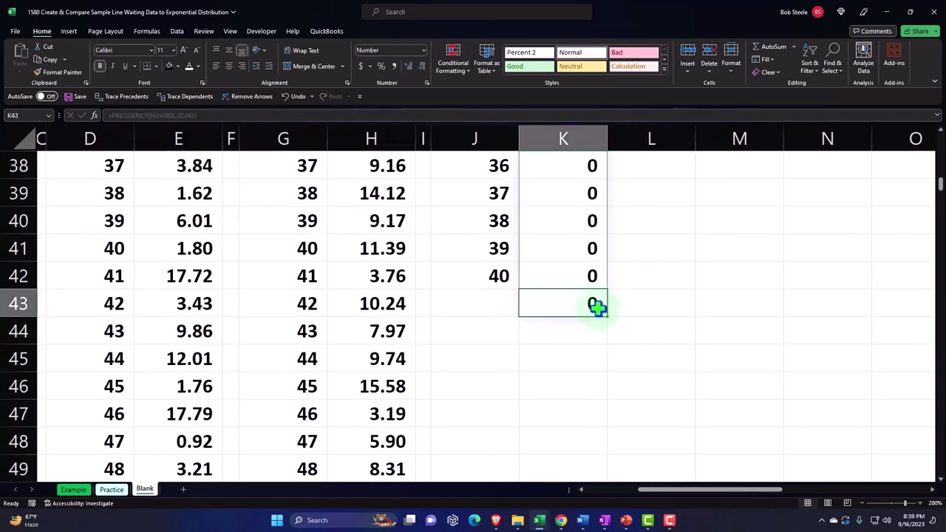
scroll(597, 308, "up", 12)
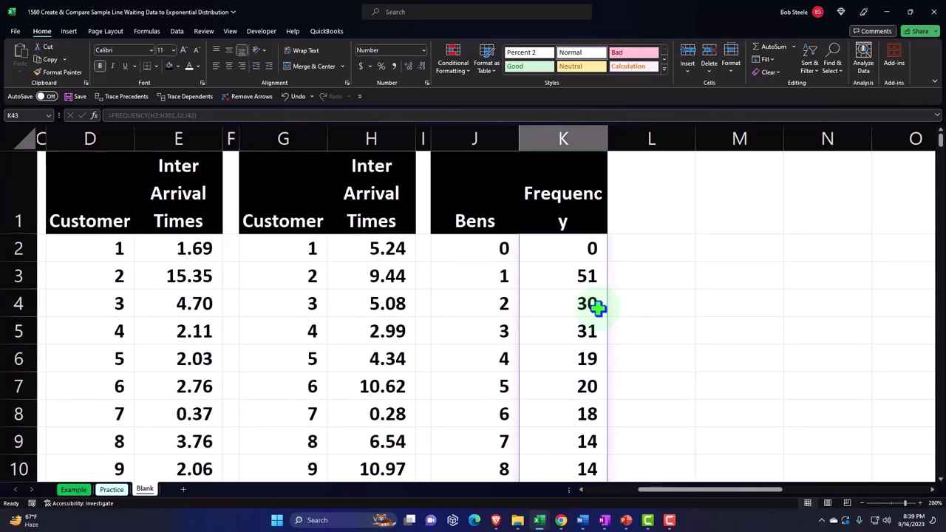
double_click(593, 250)
left_click(769, 249)
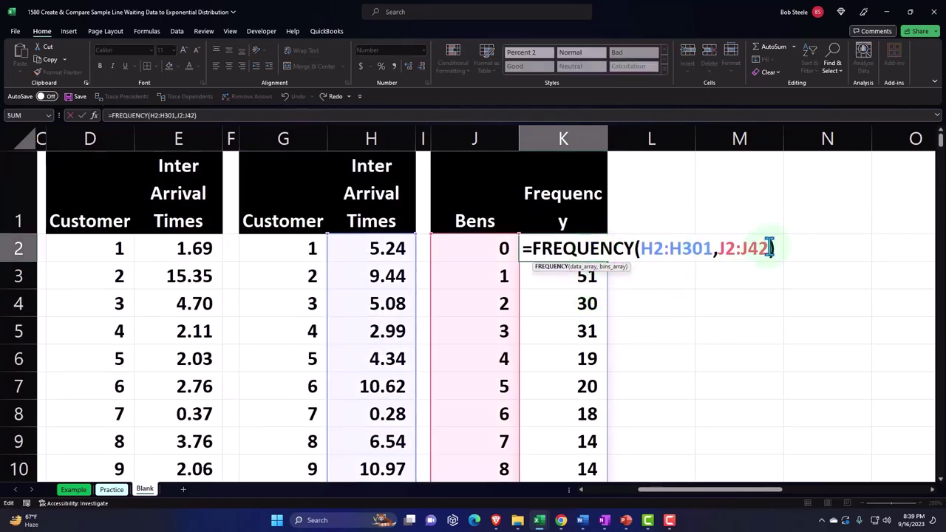
key("BackSpace")
type("1")
key("Return")
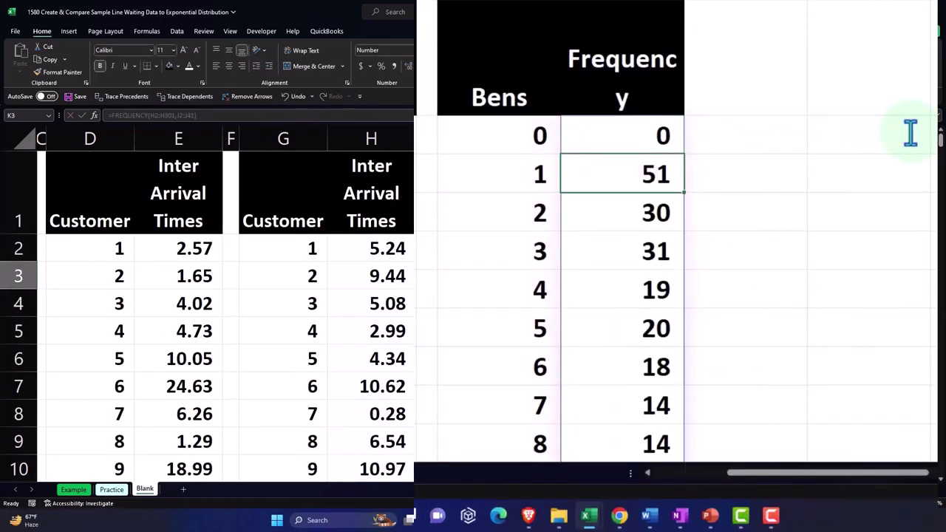
Step: Add a Total label in J43 and sum the frequencies in K43 with =SUM(K2#)
scroll(858, 237, "down", 12)
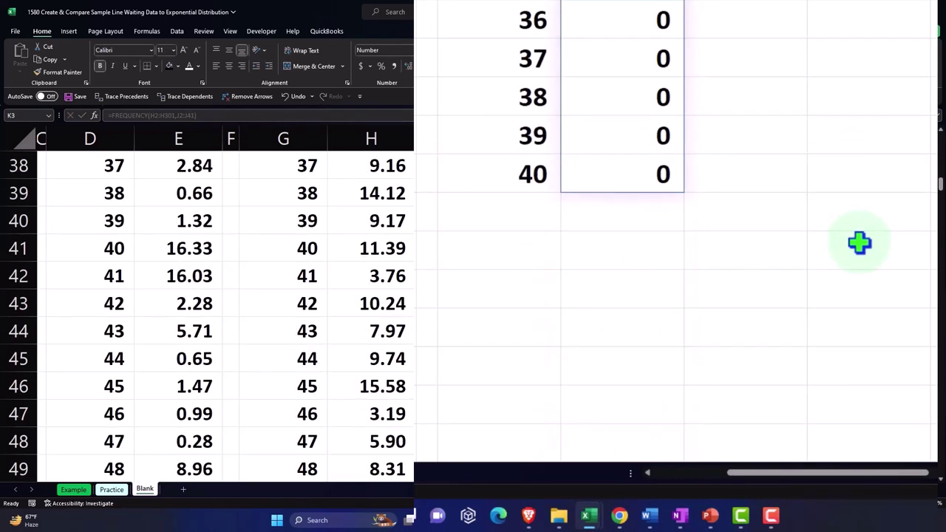
left_click(514, 220)
type("T")
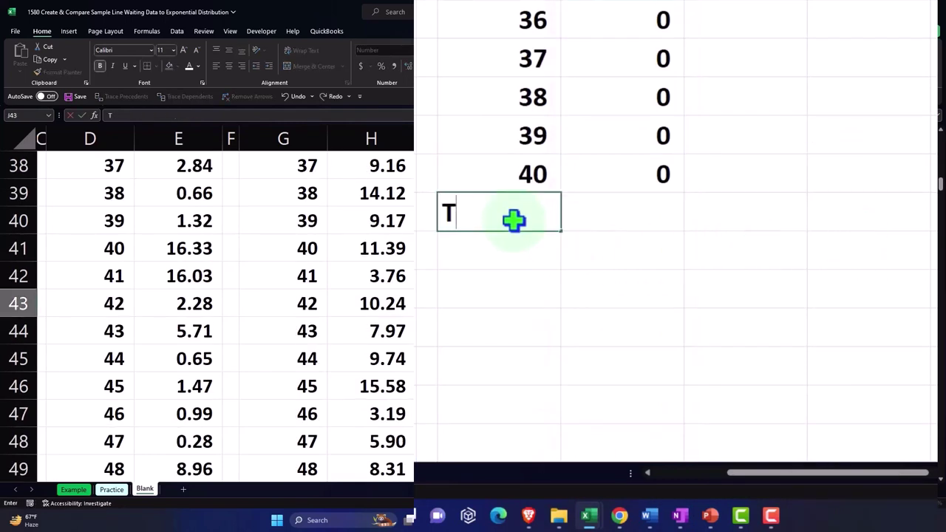
type("itotal")
key("Tab")
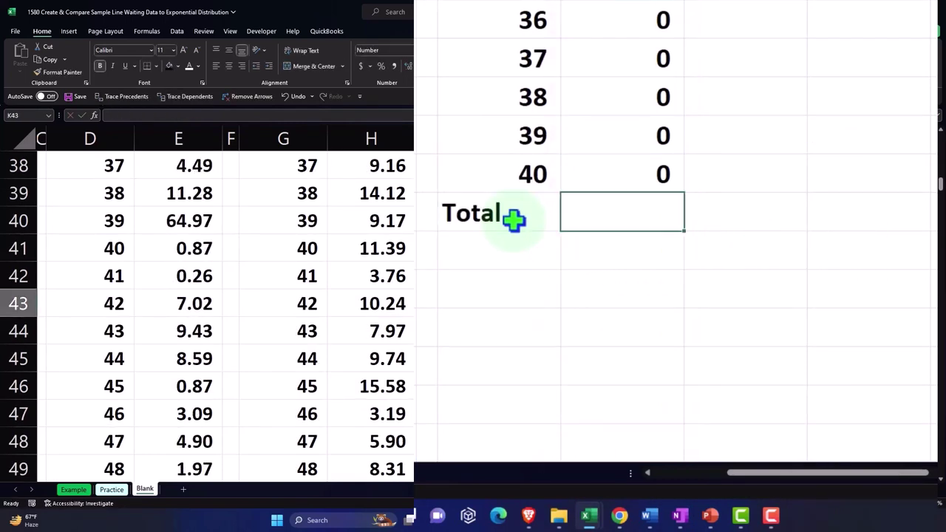
type("=SUM(K2#)")
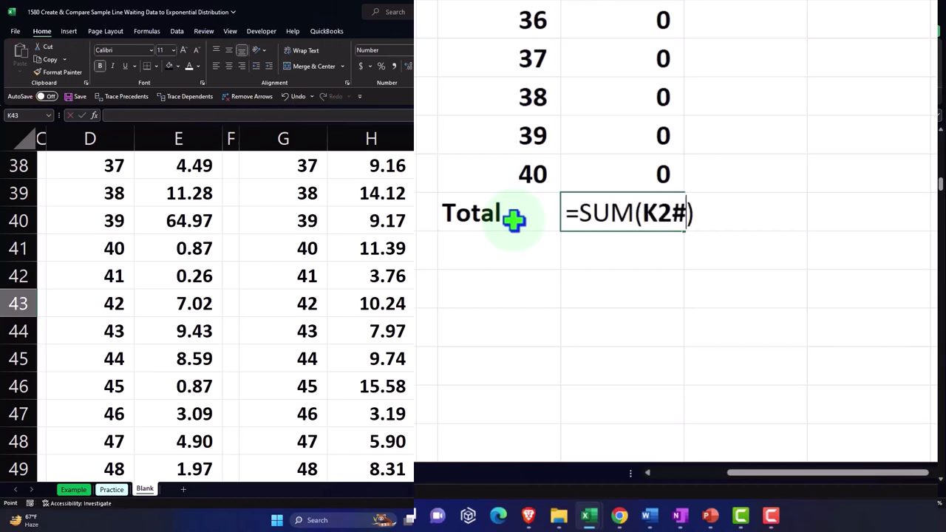
key("Return")
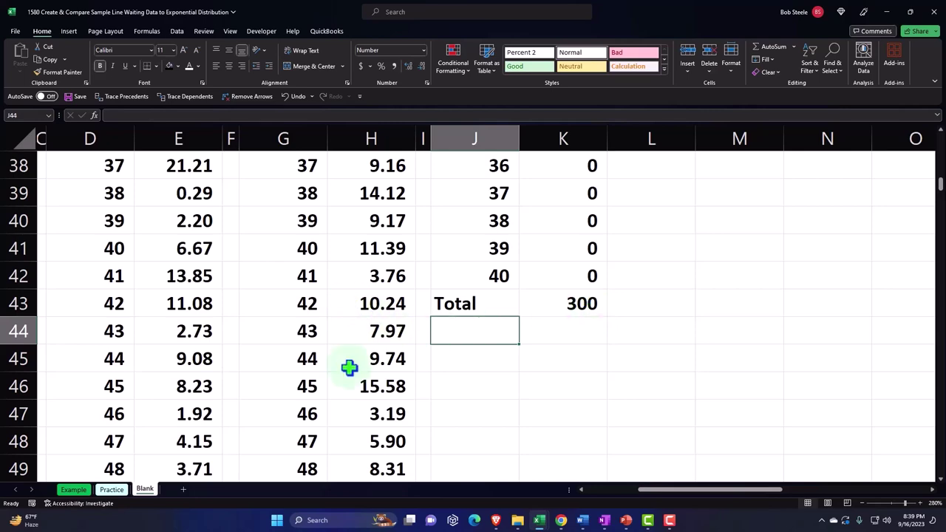
scroll(349, 368, "up", 12)
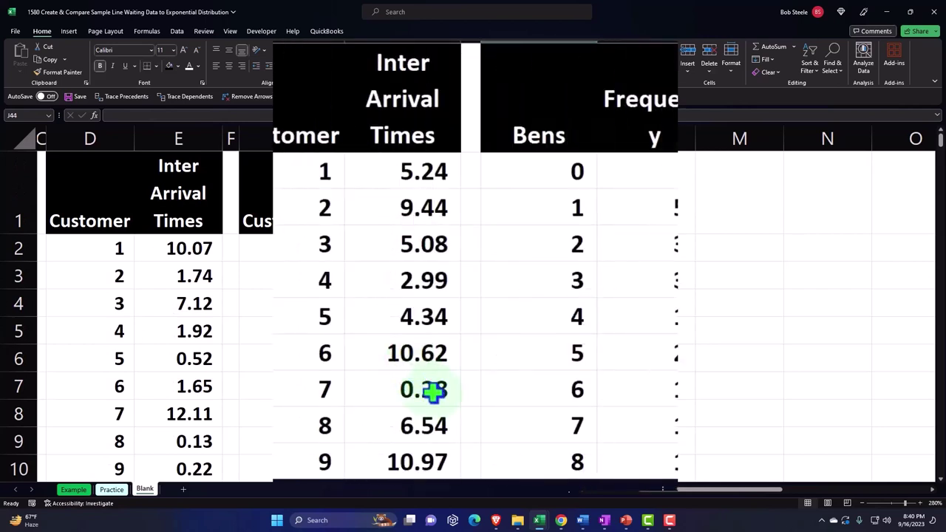
mouse_move(517, 520)
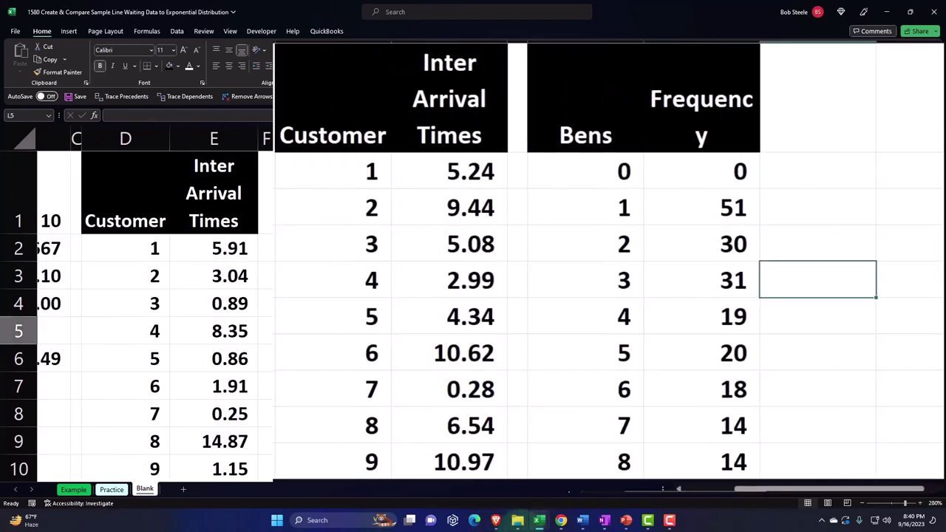
Step: Add a % of Total header in L1 with black fill, white font, wrapped text and centred alignment
left_click(806, 112)
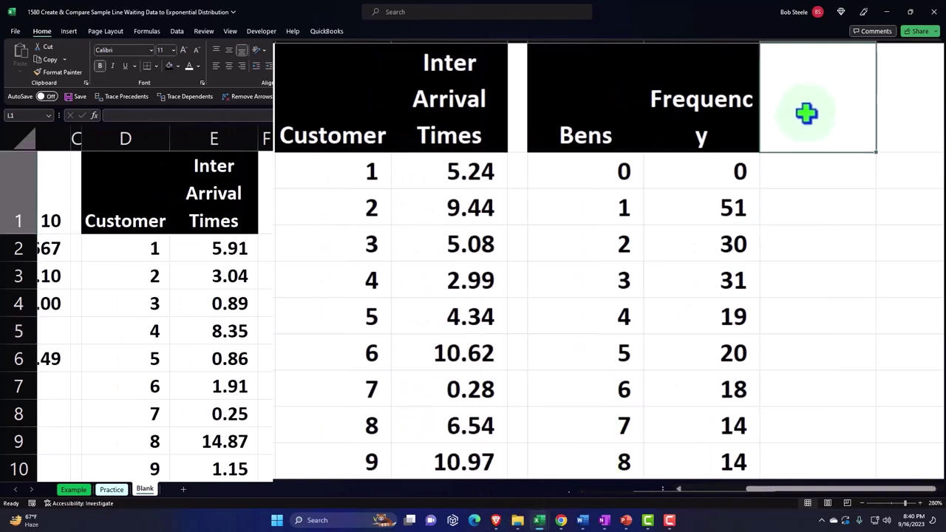
type("%")
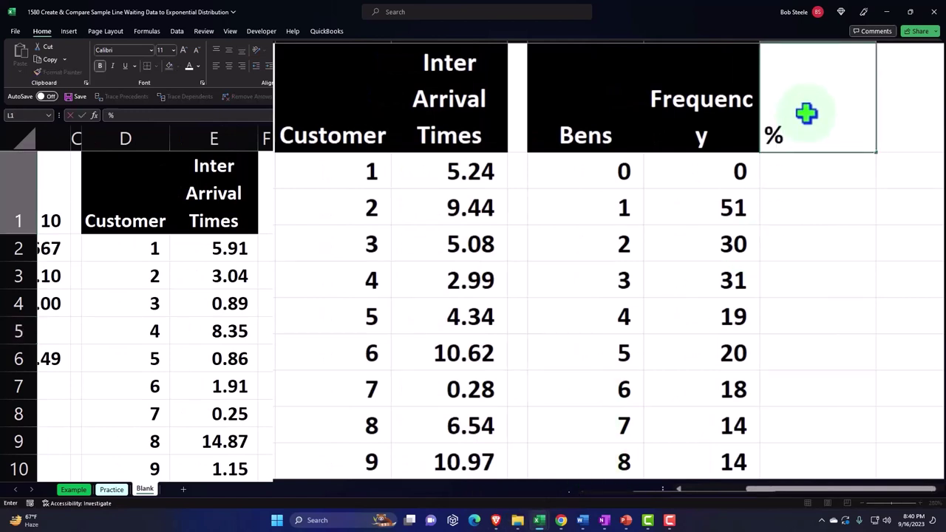
type(" of Total")
key("ctrl+Return")
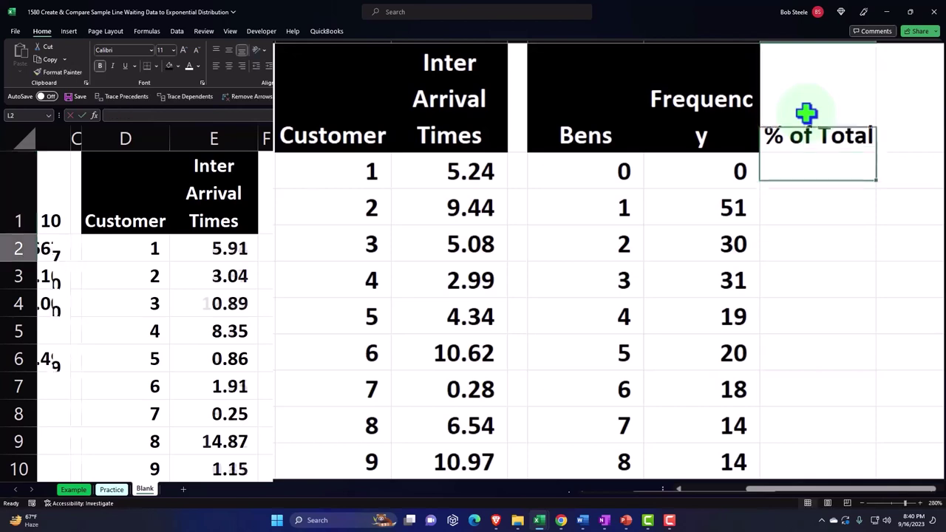
left_click(170, 67)
left_click(191, 65)
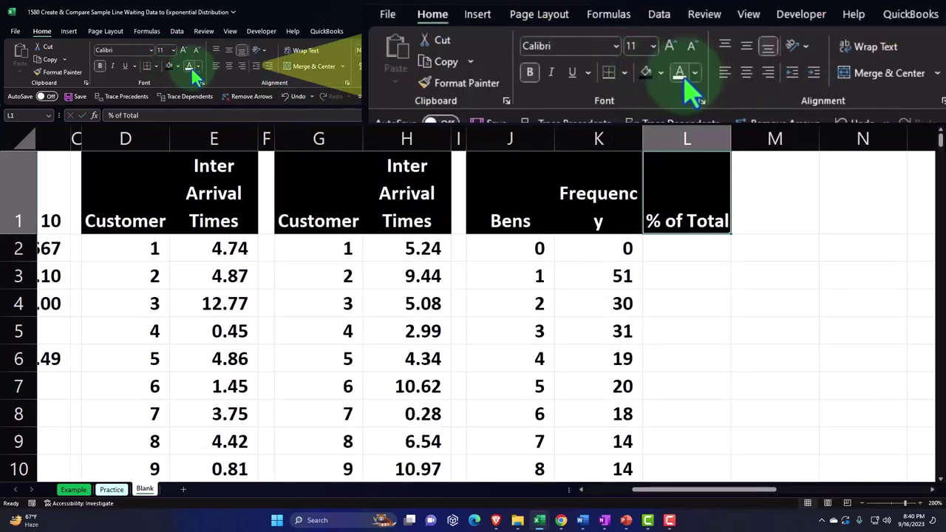
left_click(299, 51)
left_click(229, 65)
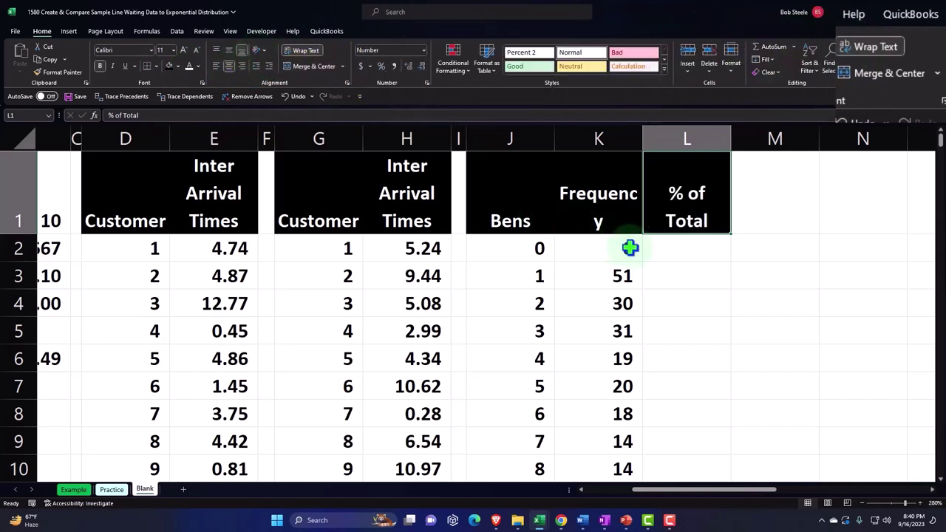
Step: Enter =K2/$K$43 in L2 to divide the first frequency by the absolute total
left_click(679, 256)
type("=")
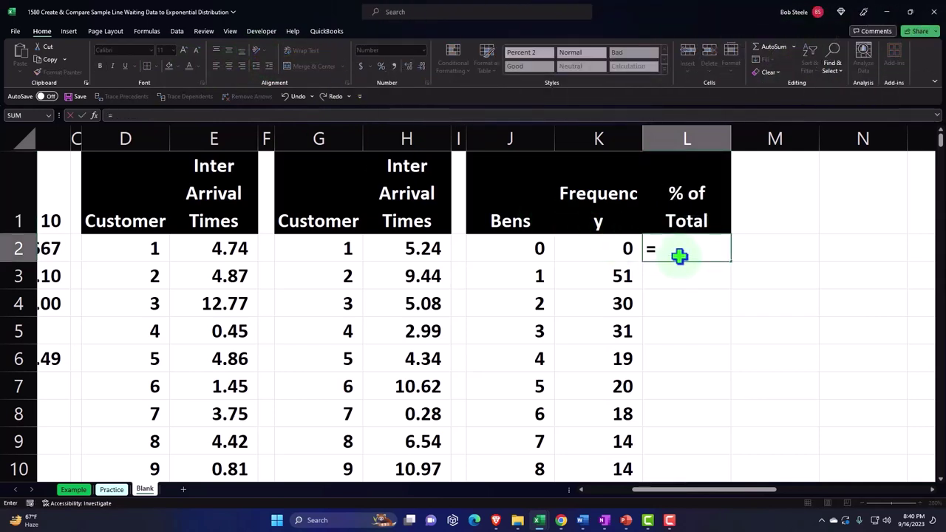
key("Left")
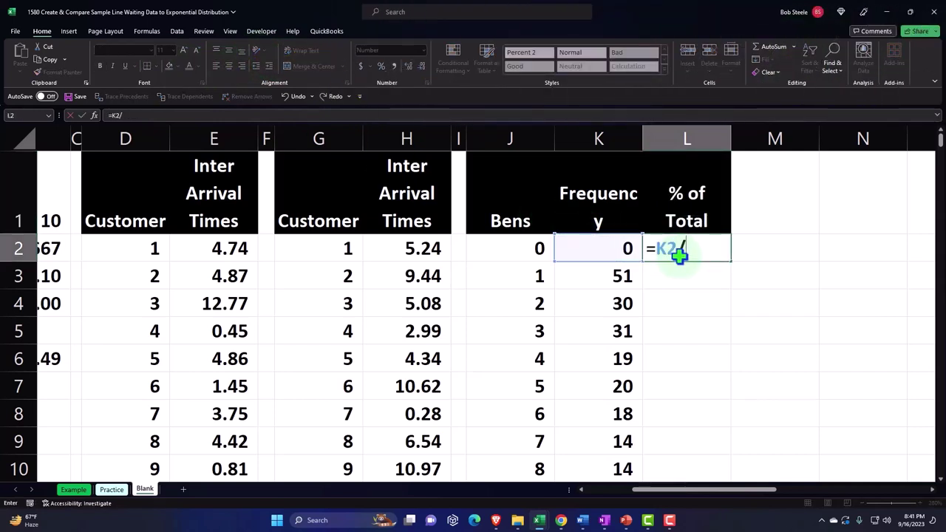
type("/")
scroll(679, 256, "down", 19)
scroll(681, 341, "up", 6)
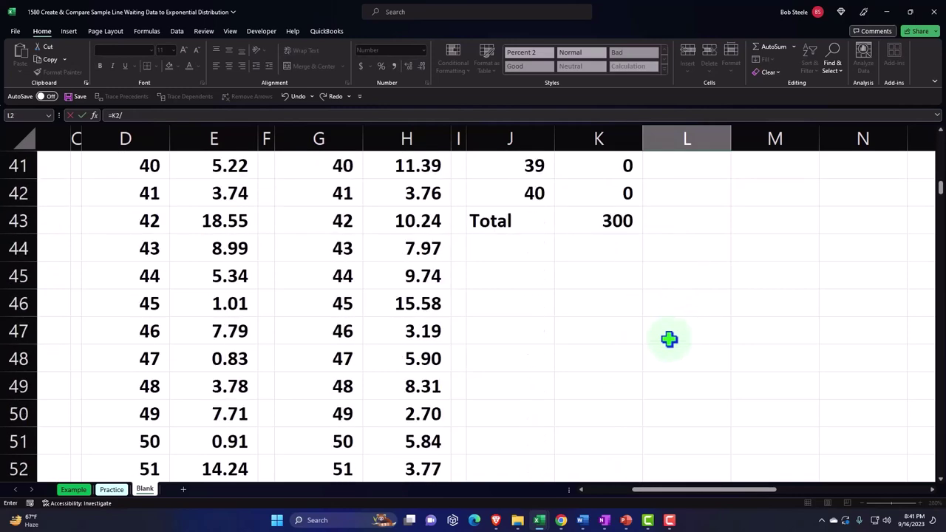
left_click(616, 237)
scroll(618, 303, "up", 5)
scroll(618, 303, "up", 8)
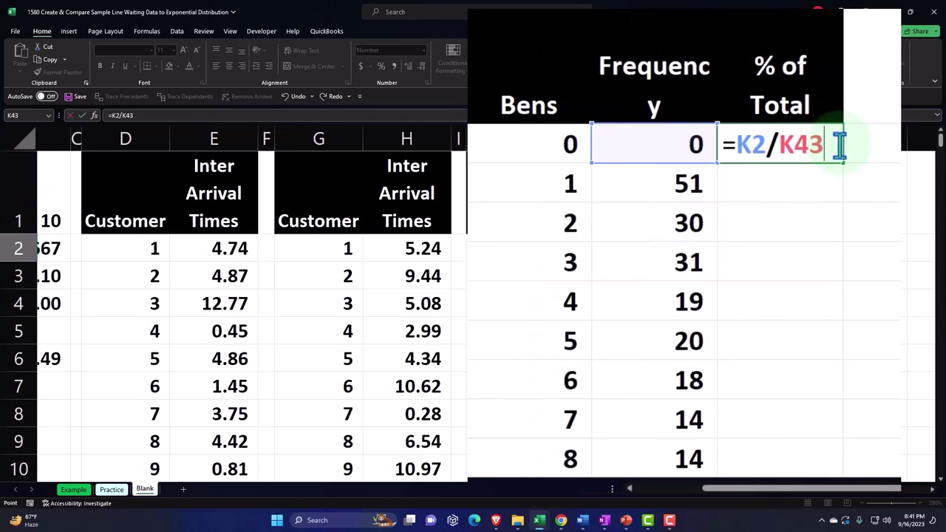
key("F4")
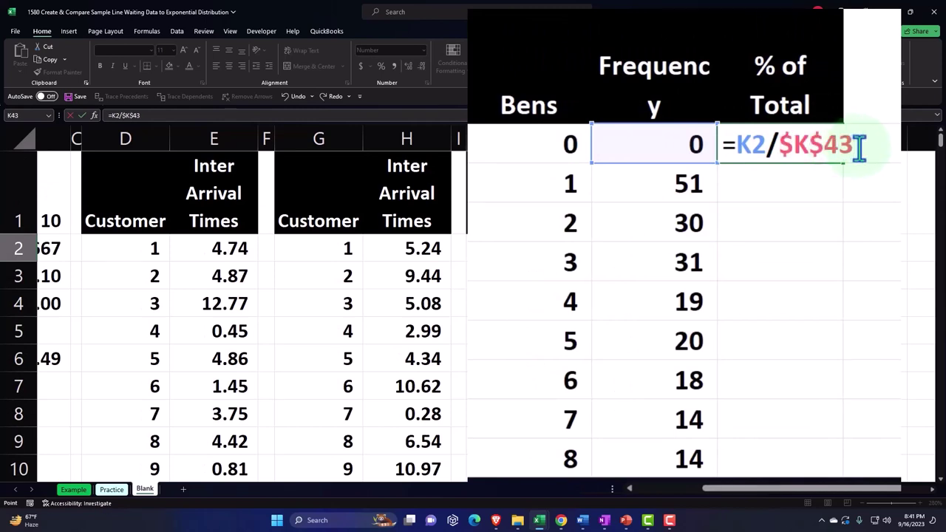
key("Return")
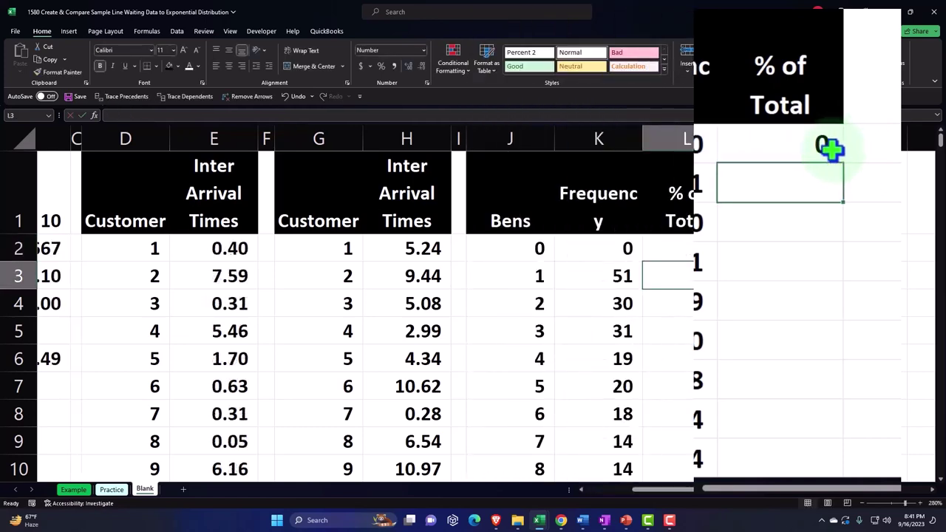
Step: Format L2 as a percentage with two decimals and fill its formula down the % of Total column
key("Up")
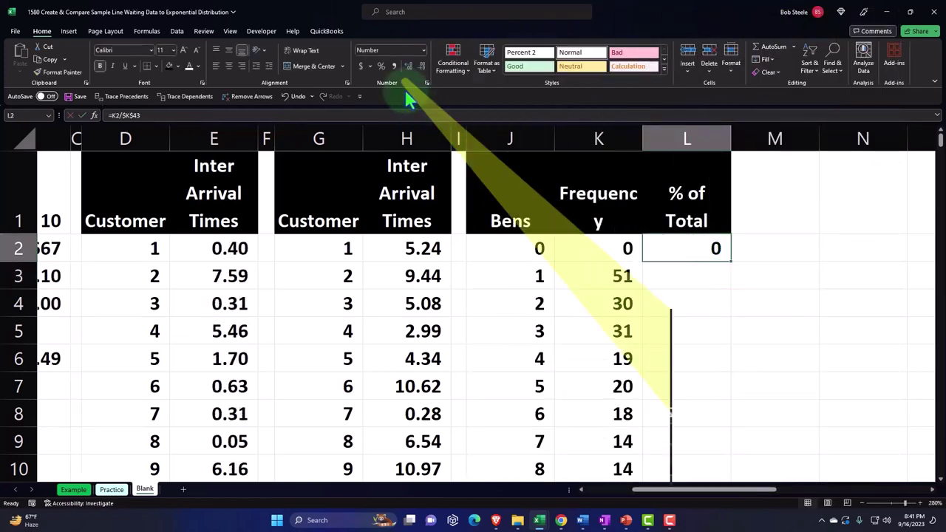
left_click(381, 66)
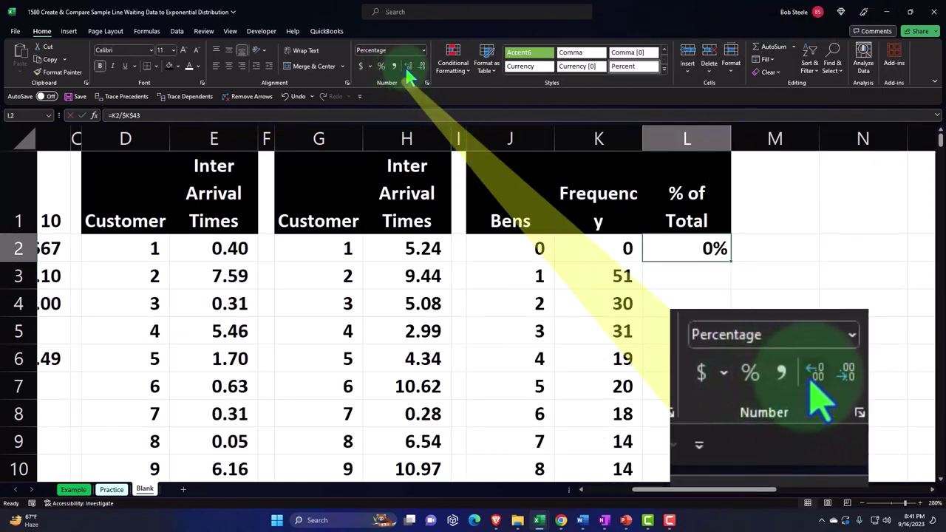
left_click(407, 68)
left_click(407, 67)
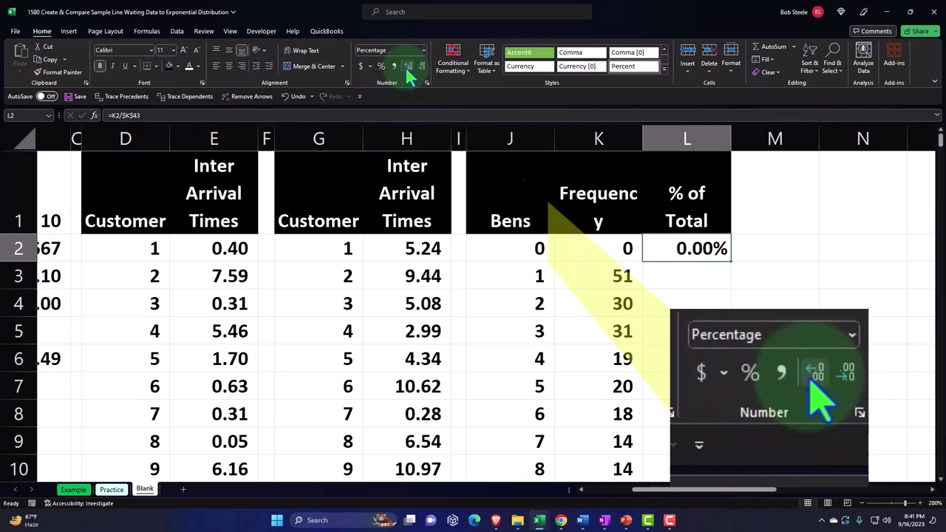
double_click(732, 262)
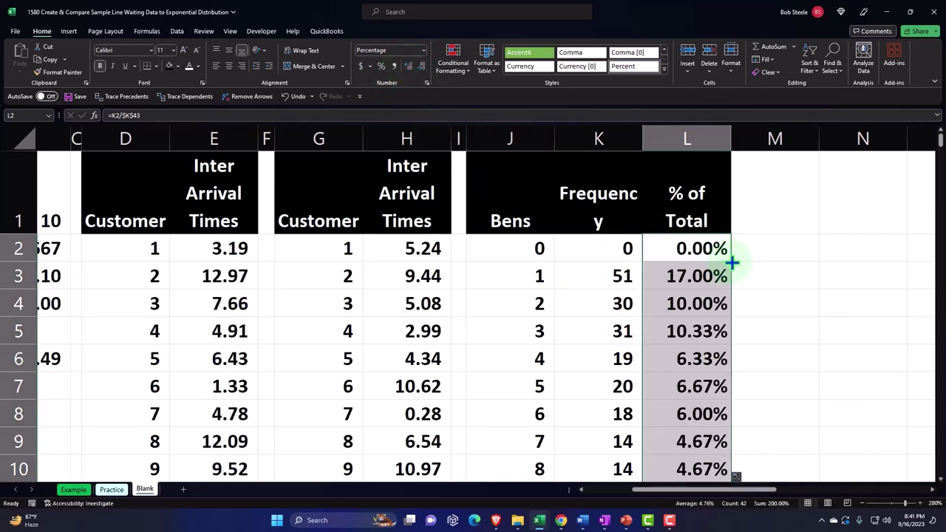
Step: Replace the copied formula in L43 with =SUM(L2:L42) to total the percentages
scroll(732, 262, "down", 13)
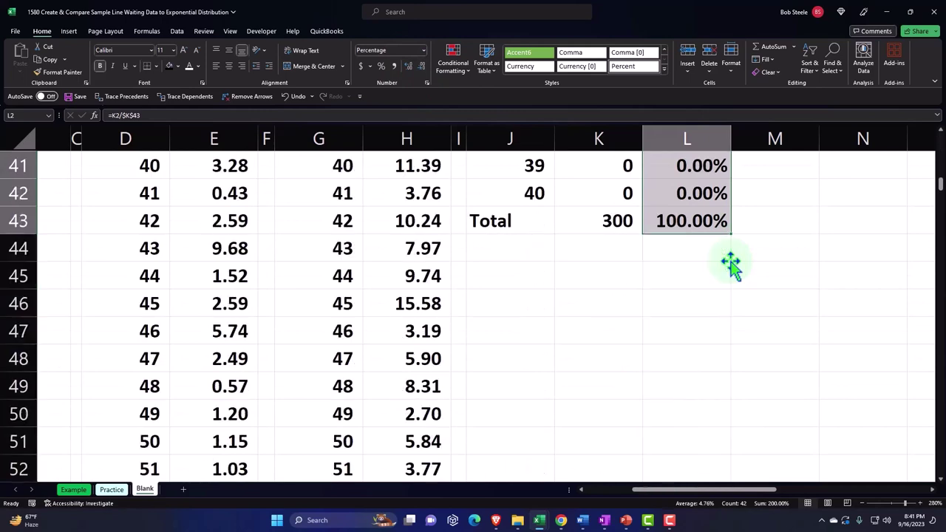
left_click(687, 225)
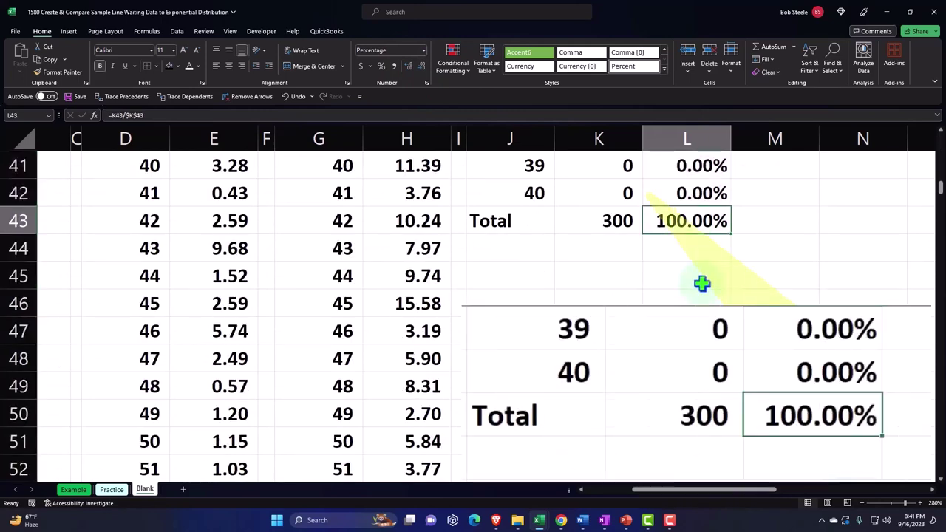
key("BackSpace")
key("Return")
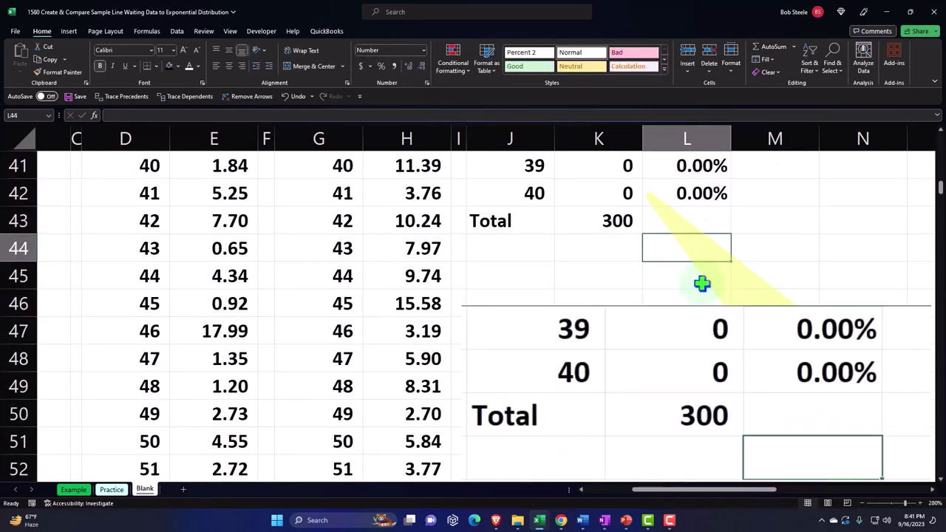
key("Up")
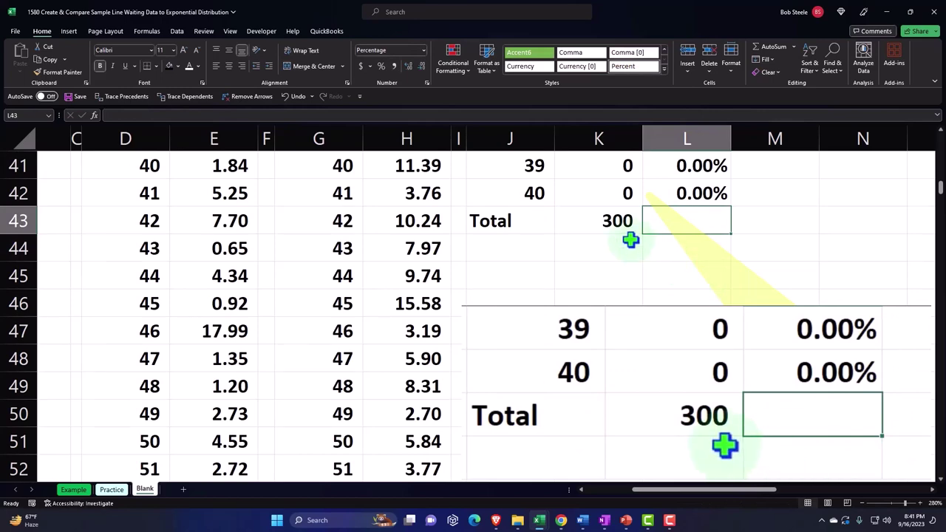
key("alt+equal")
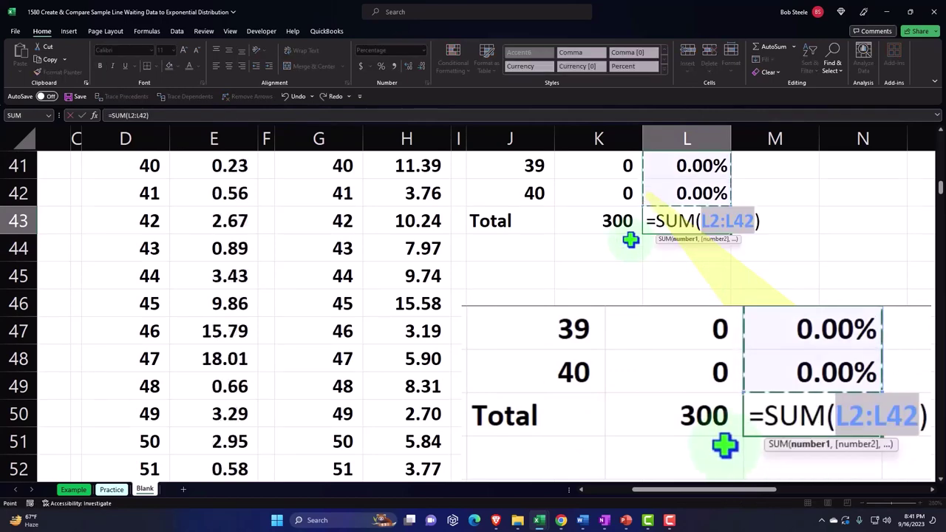
key("Return")
scroll(658, 270, "up", 1)
scroll(659, 271, "up", 13)
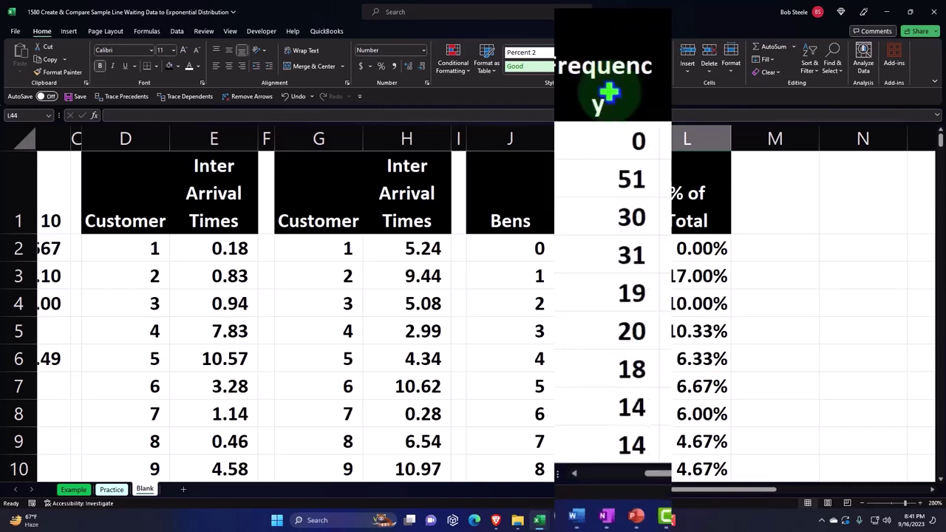
Step: Insert a clustered column chart of the frequencies in K1:K42 and place it beside the % of Total column
left_click_drag(608, 93, 607, 416)
scroll(607, 416, "up", 11)
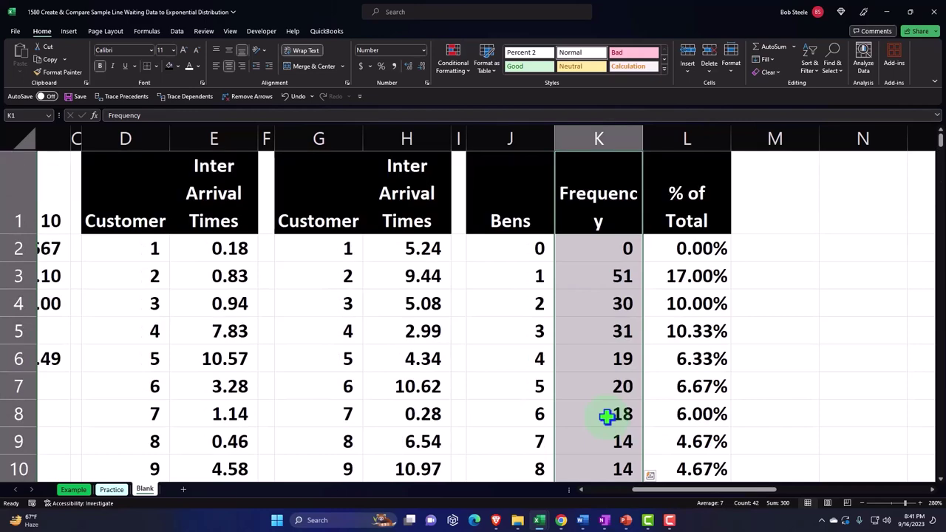
left_click(68, 31)
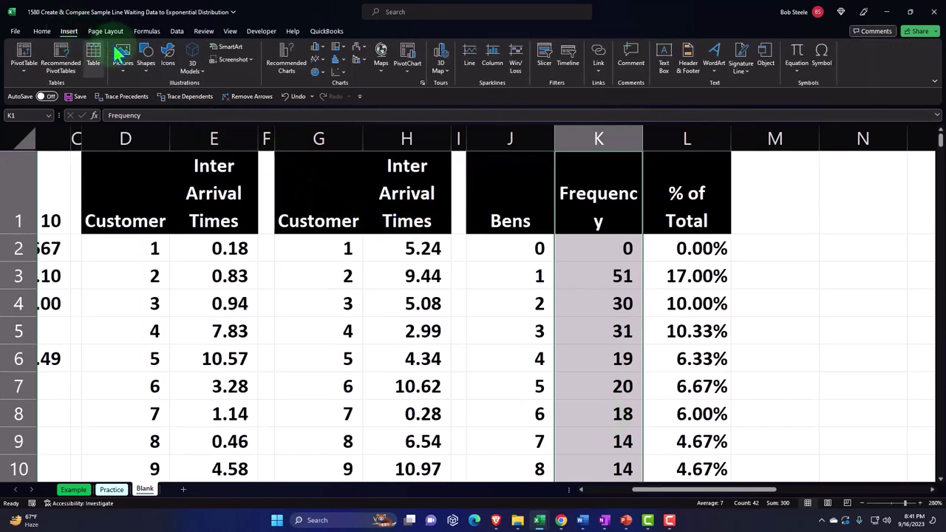
left_click(318, 48)
left_click(322, 83)
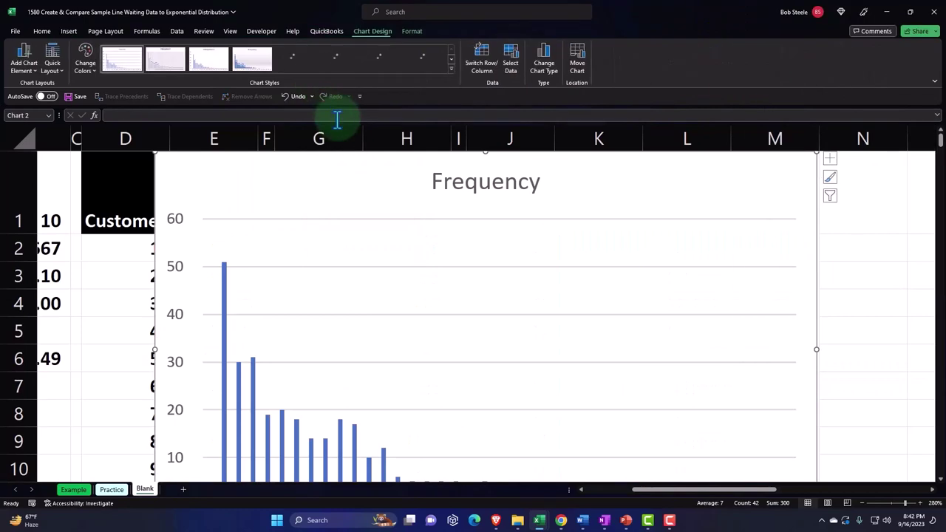
left_click_drag(300, 182, 760, 264)
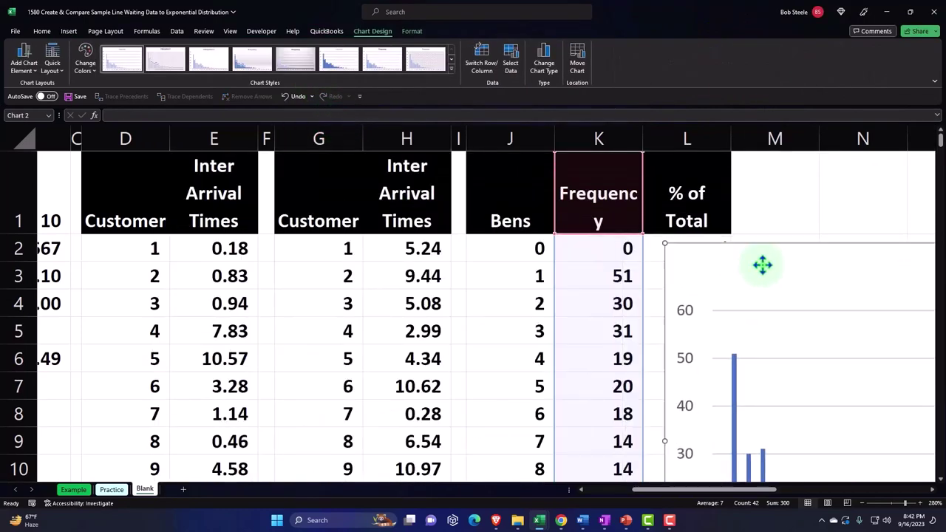
left_click_drag(719, 500, 771, 501)
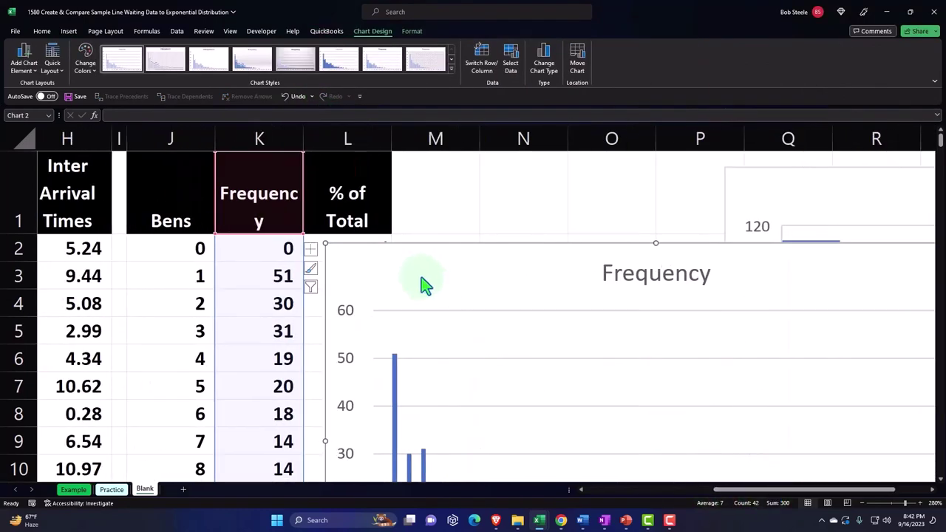
left_click_drag(421, 283, 545, 268)
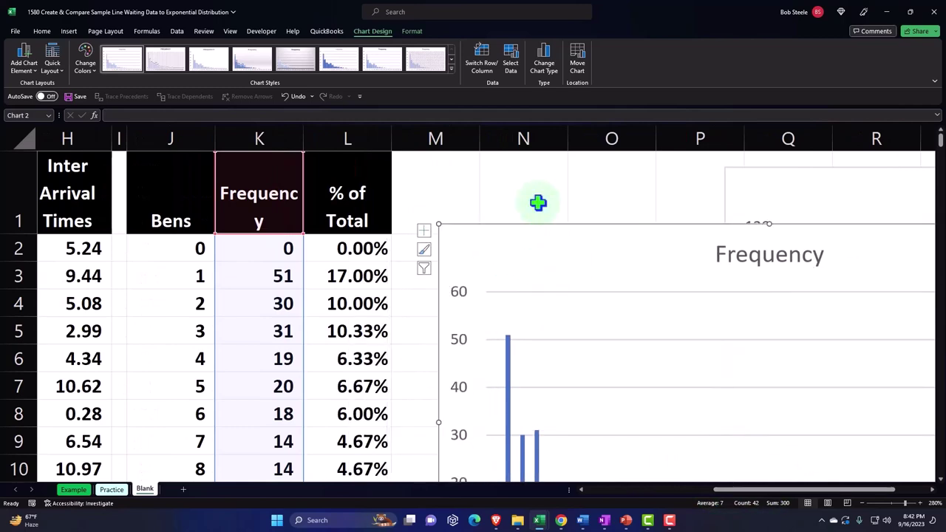
Step: Set the Frequency chart's horizontal axis labels to the bin values in J2:J42
left_click(513, 65)
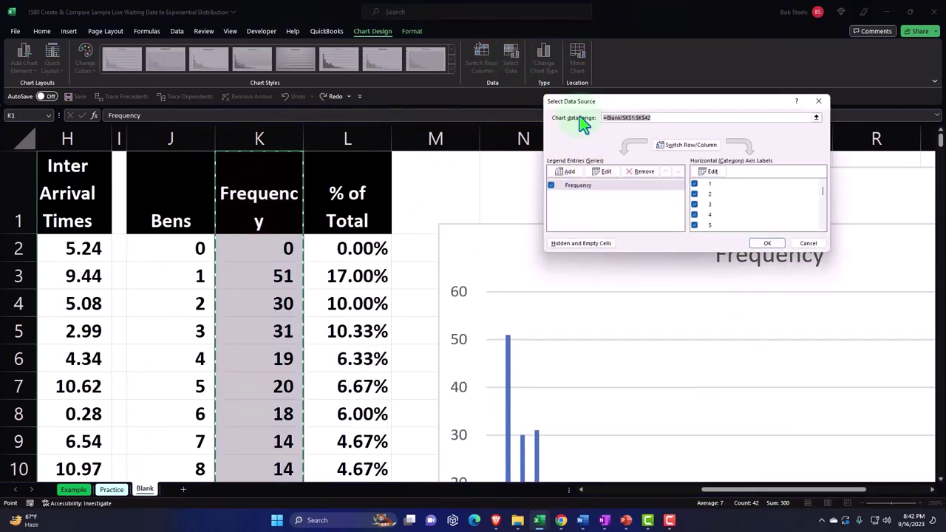
left_click(739, 140)
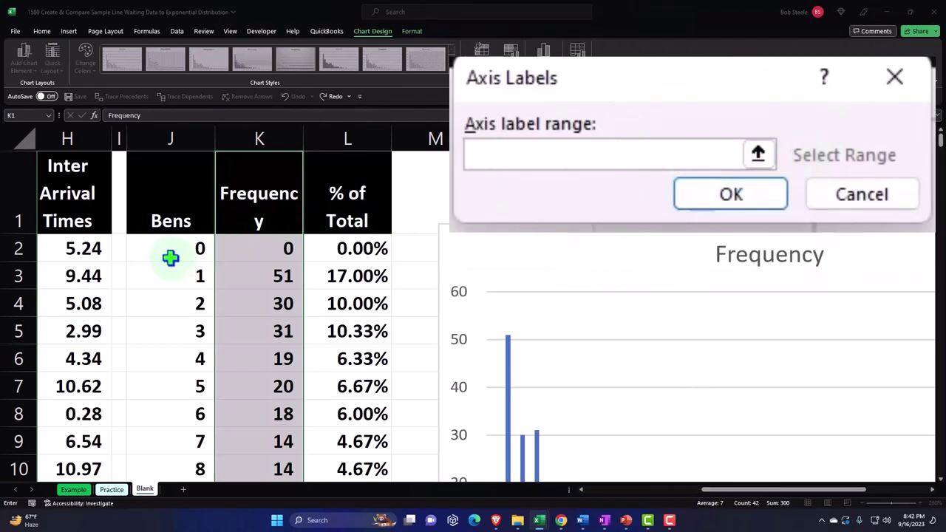
left_click_drag(169, 255, 185, 423)
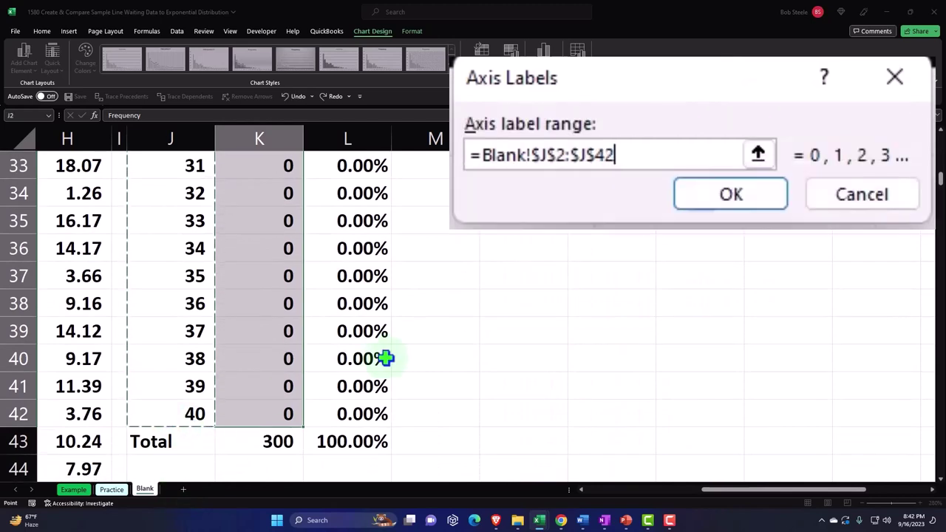
scroll(414, 359, "up", 10)
left_click(736, 196)
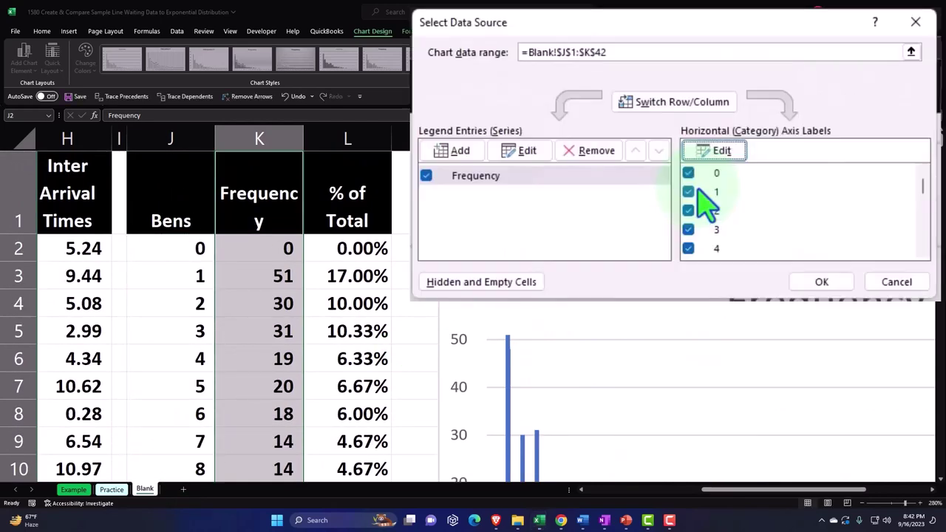
left_click(822, 283)
Step: Move the Frequency chart directly below the histogram and compare the horizontal axes of the two charts
left_click_drag(612, 260, 680, 340)
scroll(680, 340, "down", 1)
left_click_drag(655, 264, 764, 448)
scroll(789, 502, "right", 3)
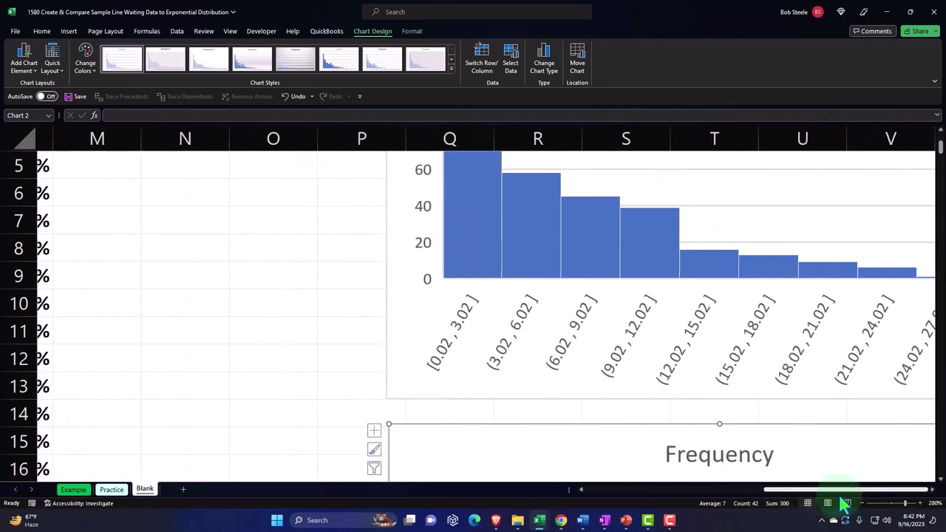
scroll(771, 437, "down", 2)
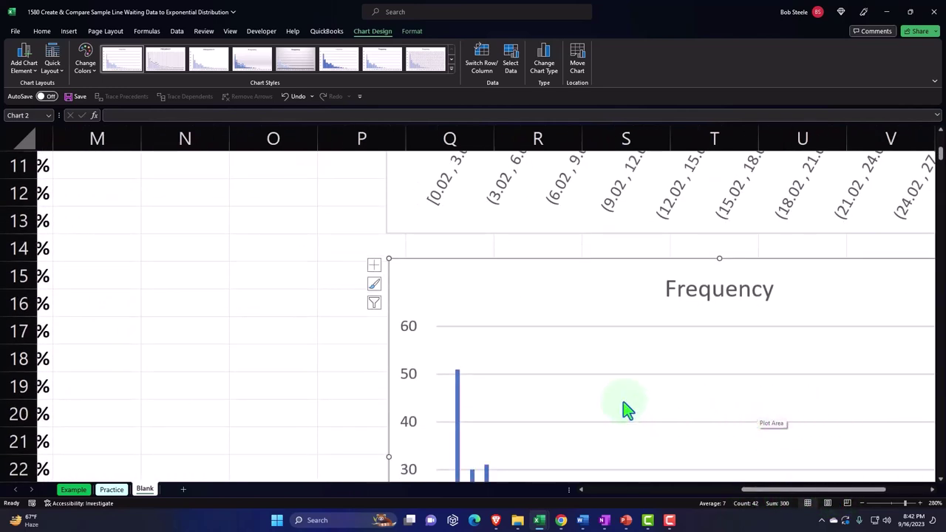
scroll(624, 410, "down", 3)
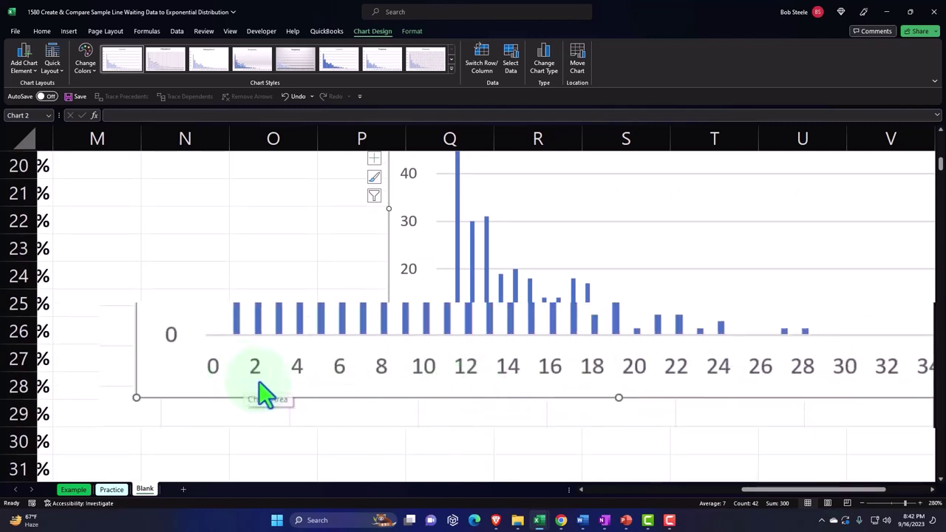
scroll(212, 318, "up", 4)
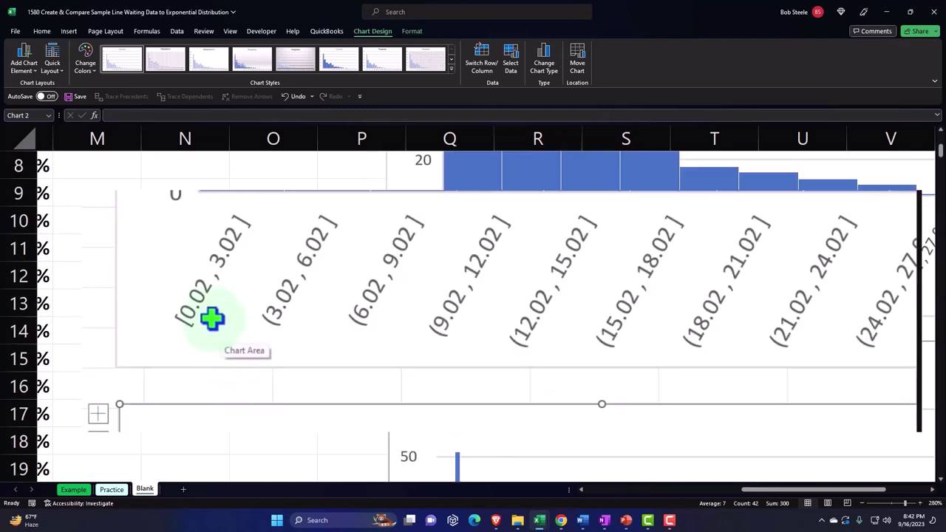
Step: Compare the histogram's automatic bin ranges with the Bens and Frequency values in the table and with the Frequency chart
scroll(451, 285, "up", 3)
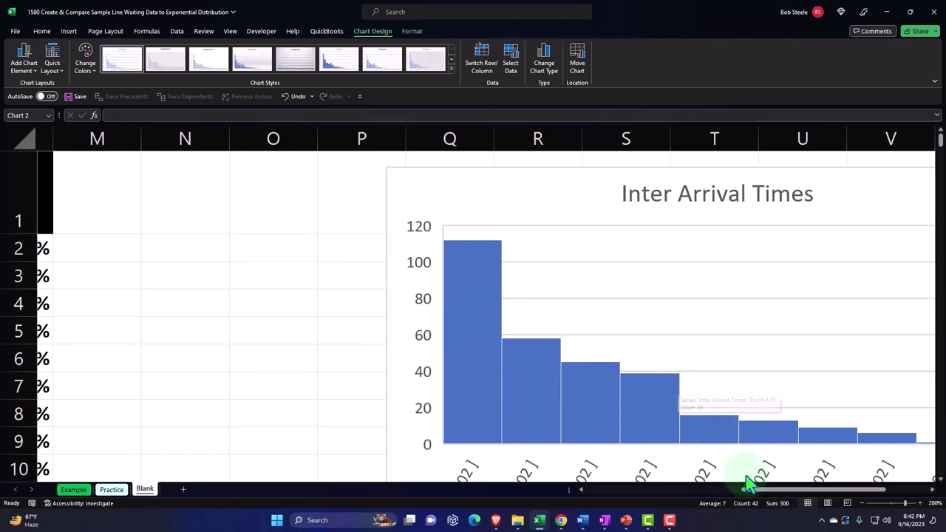
scroll(748, 476, "down", 2)
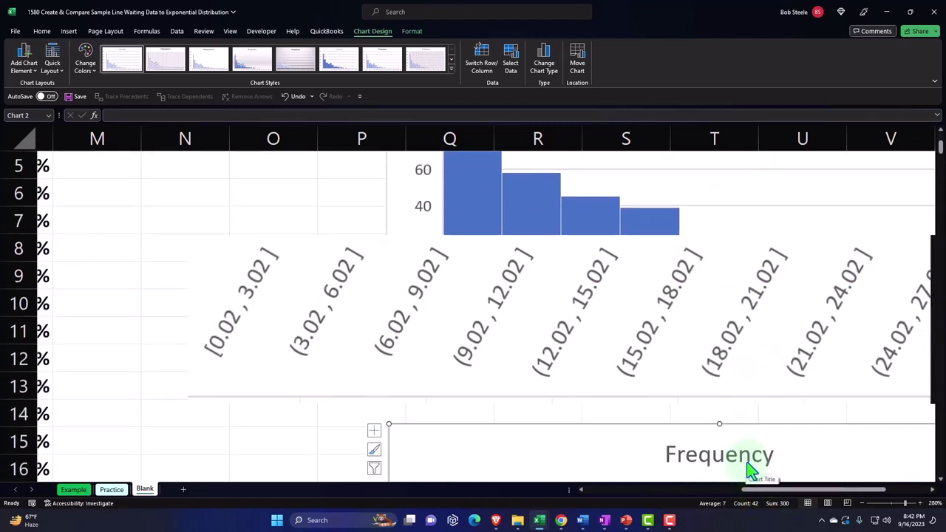
left_click(518, 306)
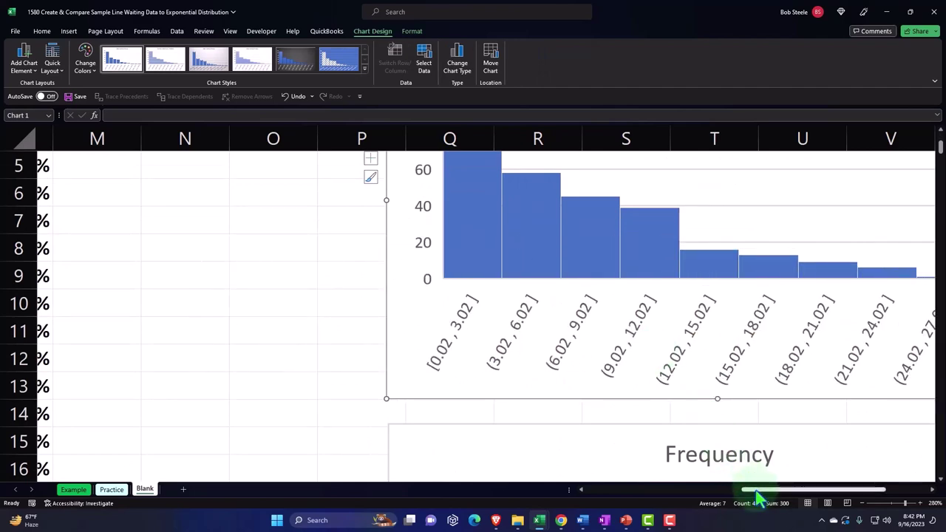
left_click_drag(750, 489, 686, 518)
scroll(438, 429, "left", 5)
scroll(422, 427, "up", 2)
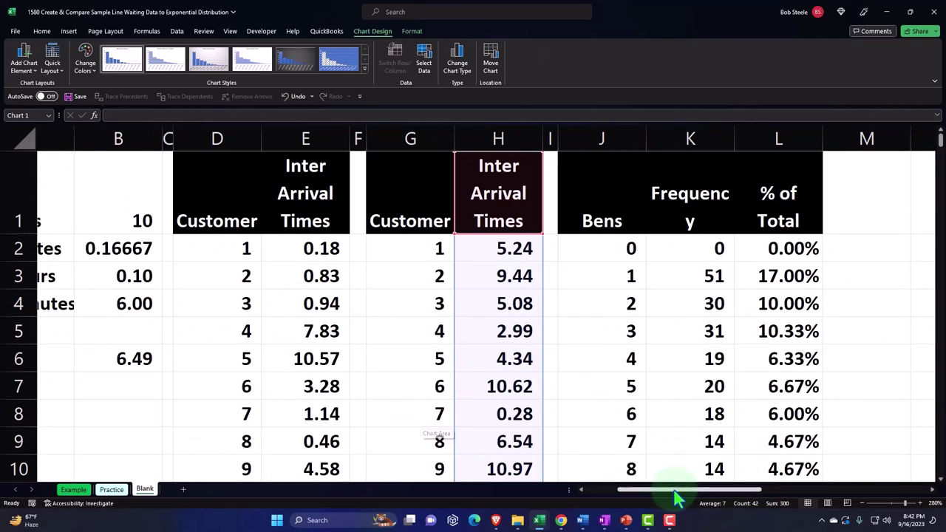
left_click_drag(676, 491, 807, 494)
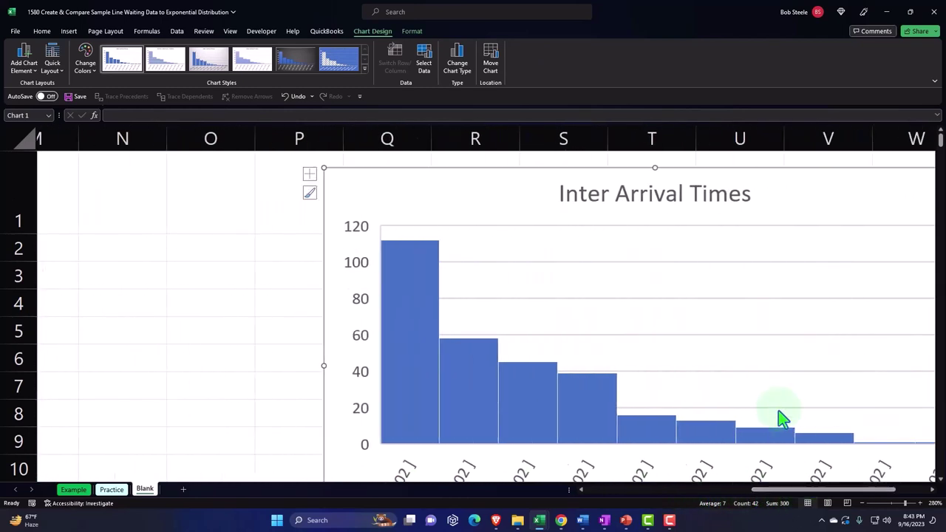
scroll(776, 409, "down", 1)
scroll(776, 409, "down", 1)
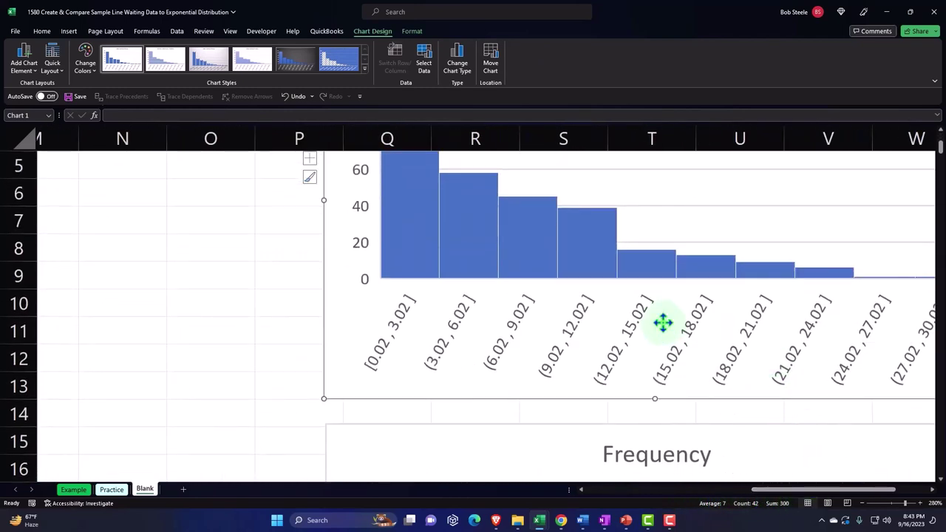
Step: Set the bin width of the Inter Arrival Times histogram's horizontal axis to 1
left_click_drag(761, 491, 792, 491)
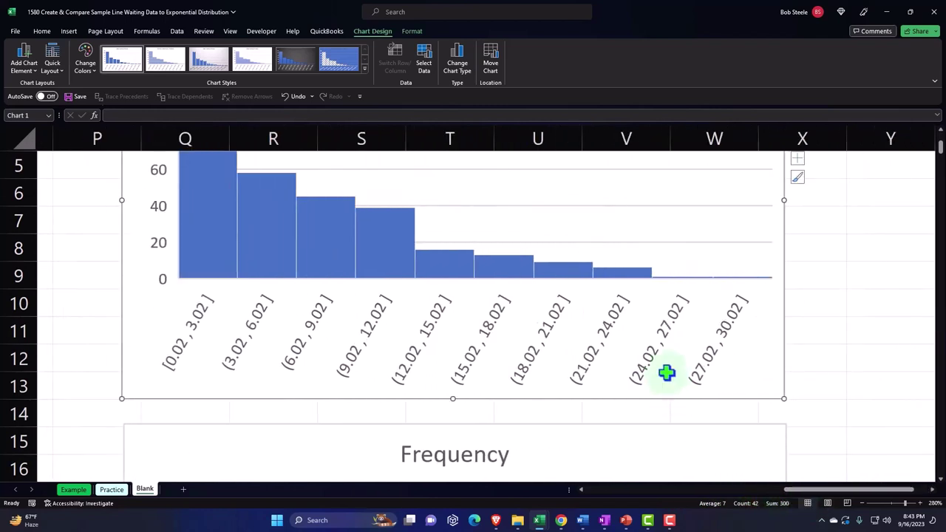
left_click(654, 351)
double_click(654, 351)
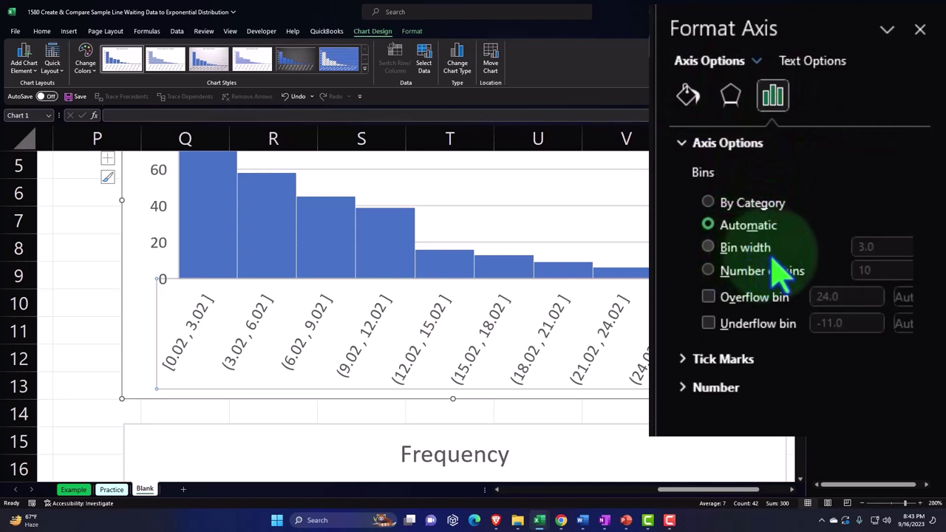
left_click(709, 248)
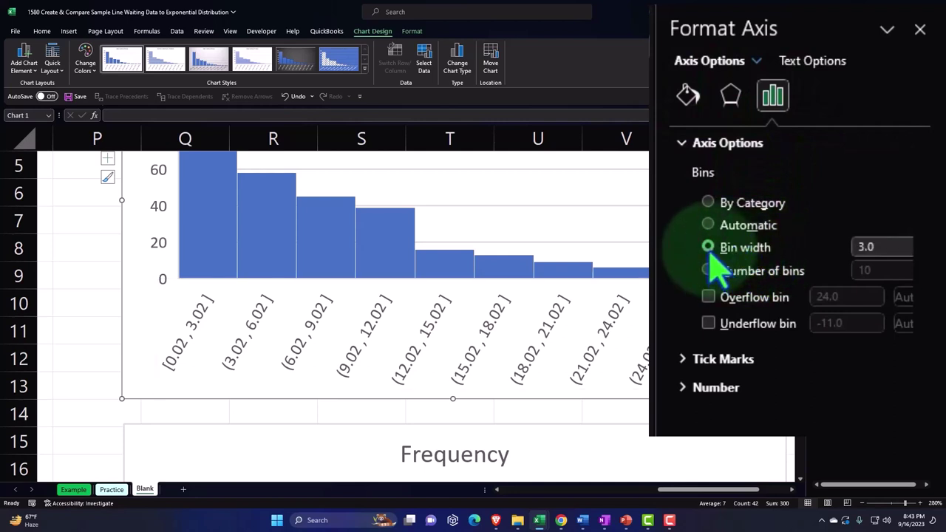
double_click(876, 248)
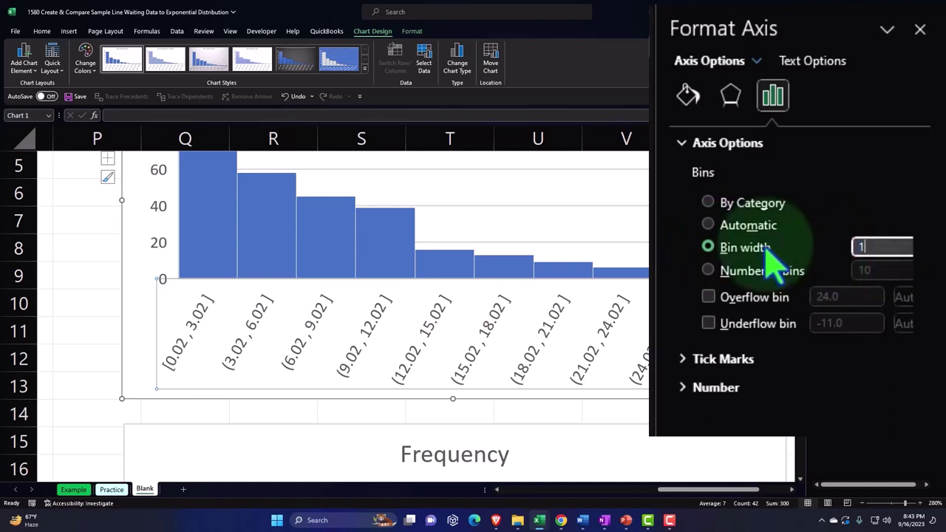
key("Return")
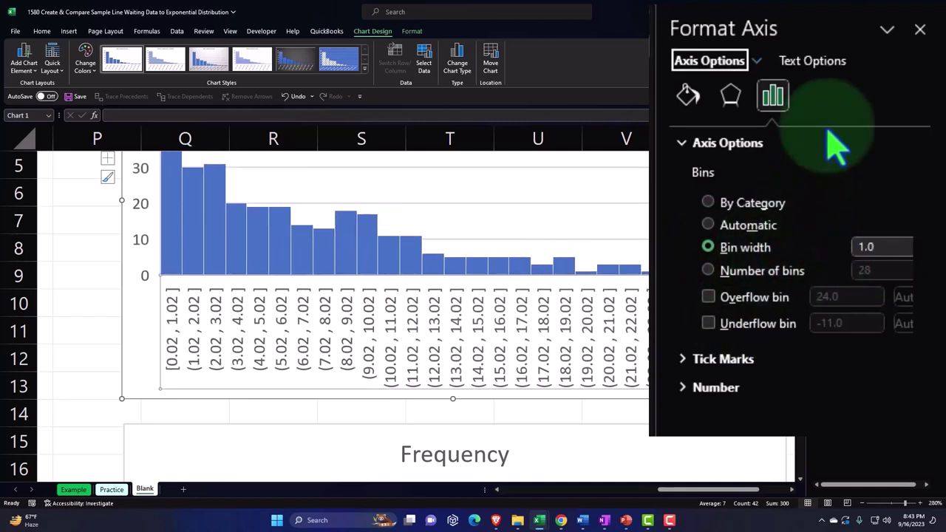
left_click(921, 30)
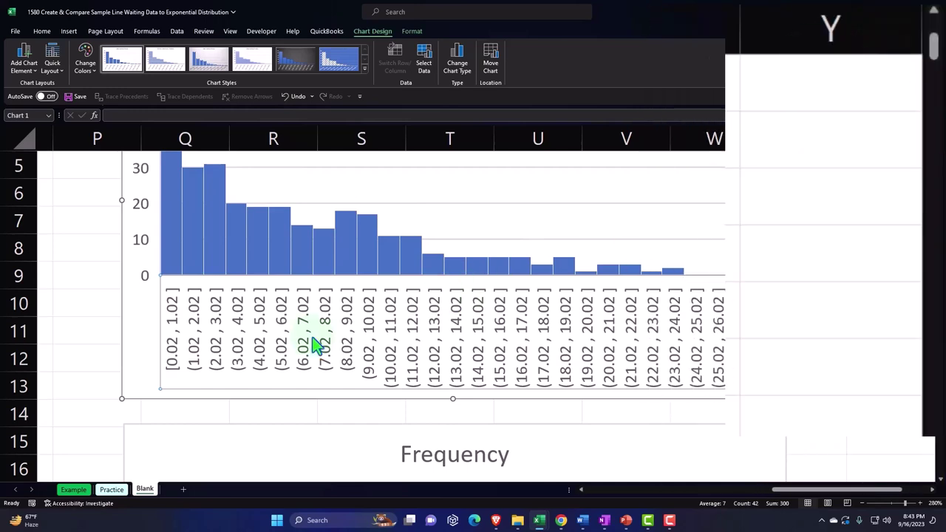
Step: Compare the bars and horizontal axis of the rebinned histogram with those of the Frequency chart below it
scroll(303, 349, "up", 2)
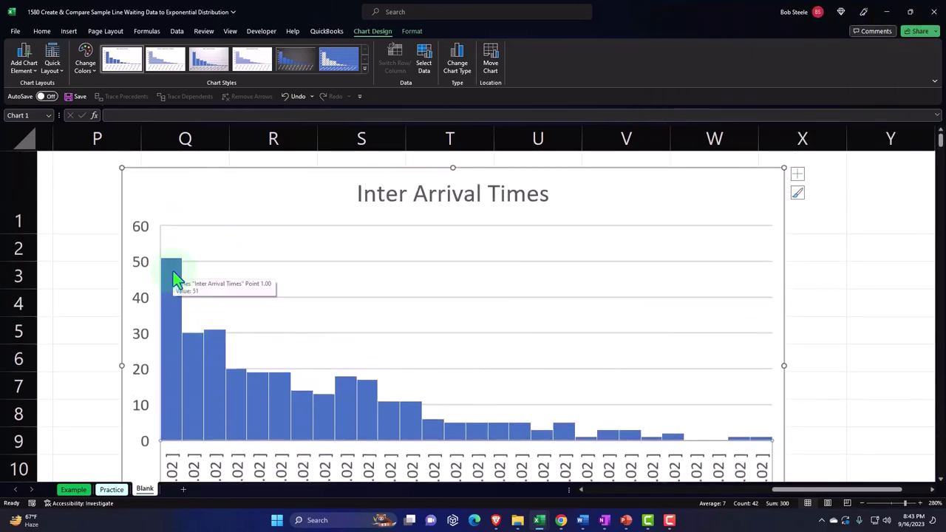
scroll(177, 277, "down", 3)
scroll(176, 279, "down", 3)
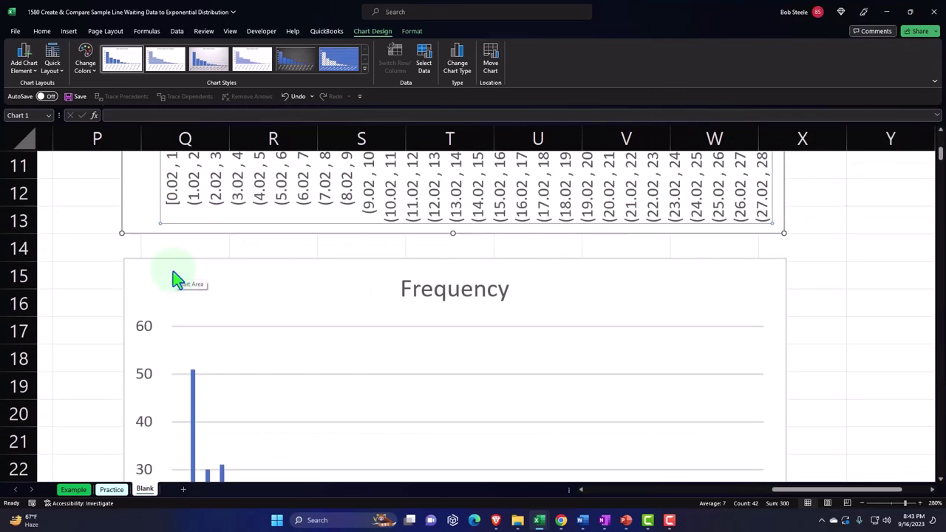
scroll(174, 278, "down", 2)
scroll(174, 279, "up", 4)
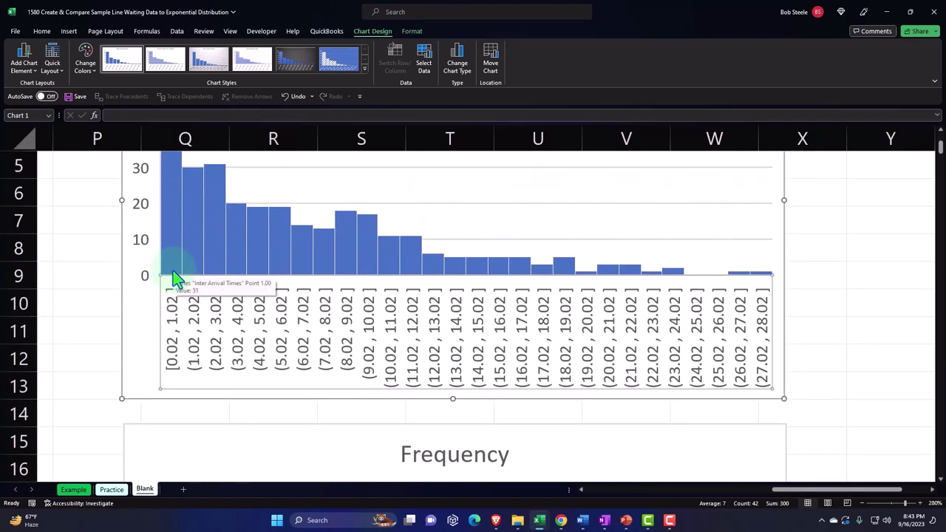
scroll(175, 279, "down", 6)
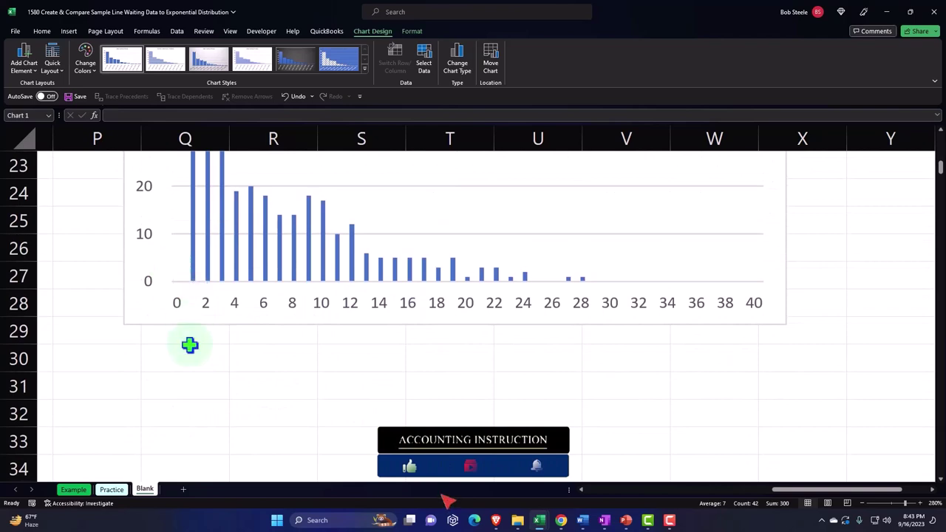
scroll(190, 351, "up", 4)
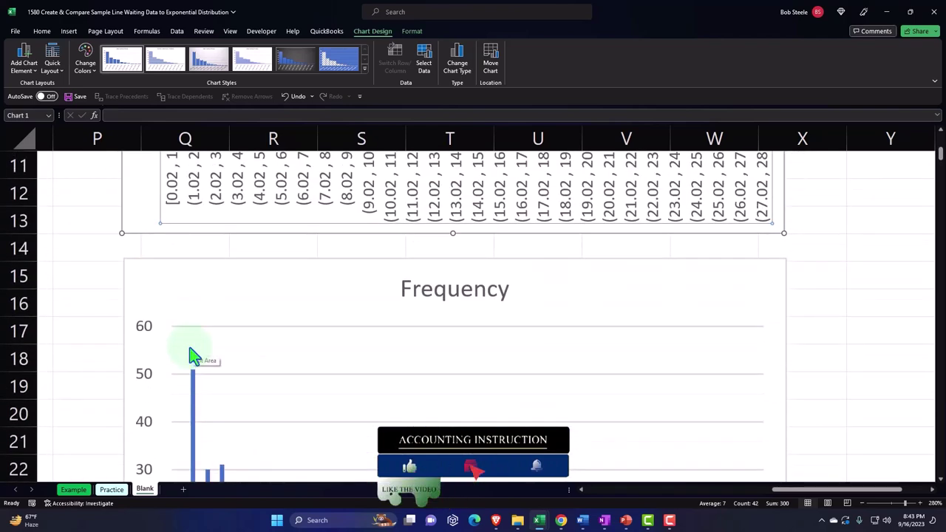
scroll(194, 355, "up", 4)
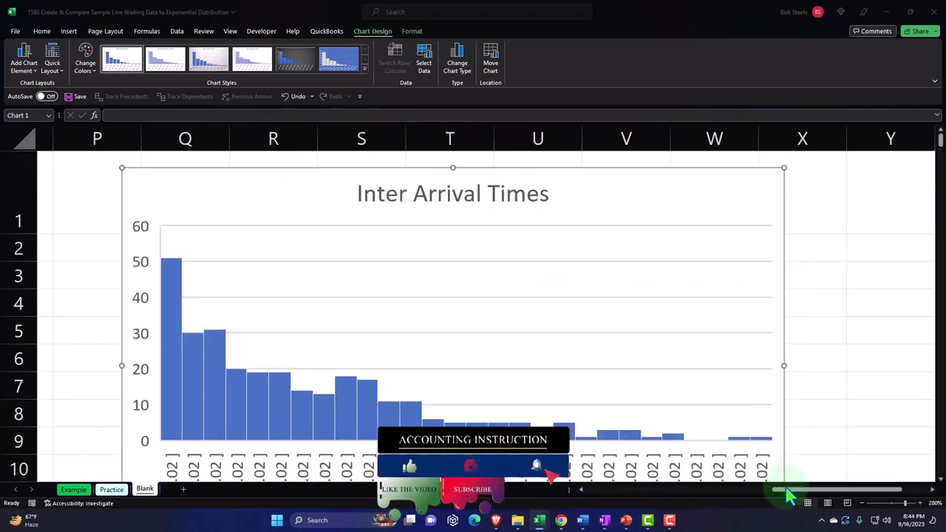
Step: Move the histogram and the Frequency chart several columns further right, leaving free columns beside % of Total
left_click_drag(798, 498, 702, 510)
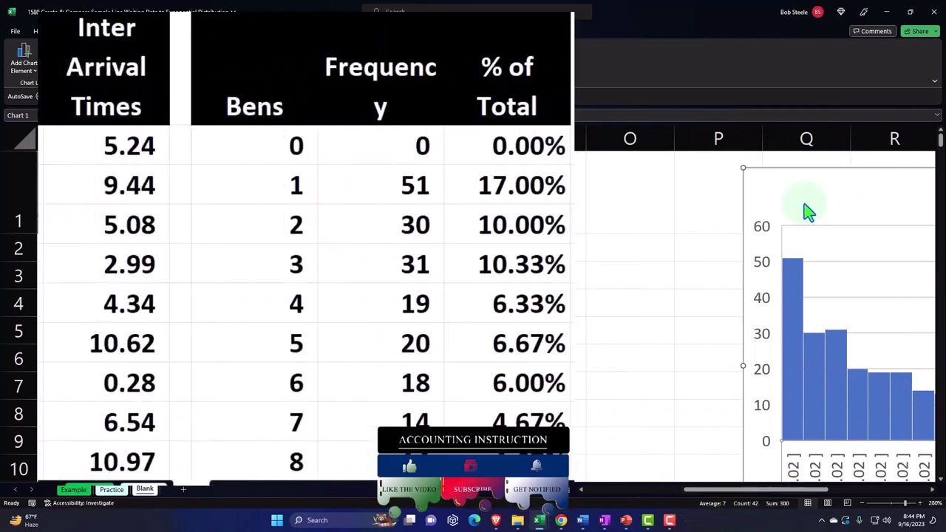
left_click_drag(786, 185, 892, 185)
scroll(789, 411, "down", 2)
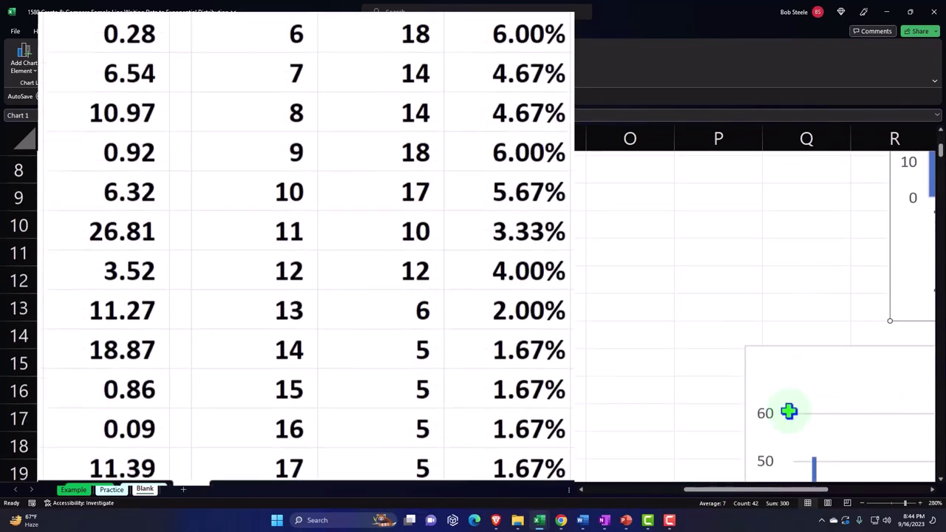
left_click_drag(765, 499, 819, 500)
left_click_drag(421, 361, 562, 368)
scroll(562, 370, "up", 2)
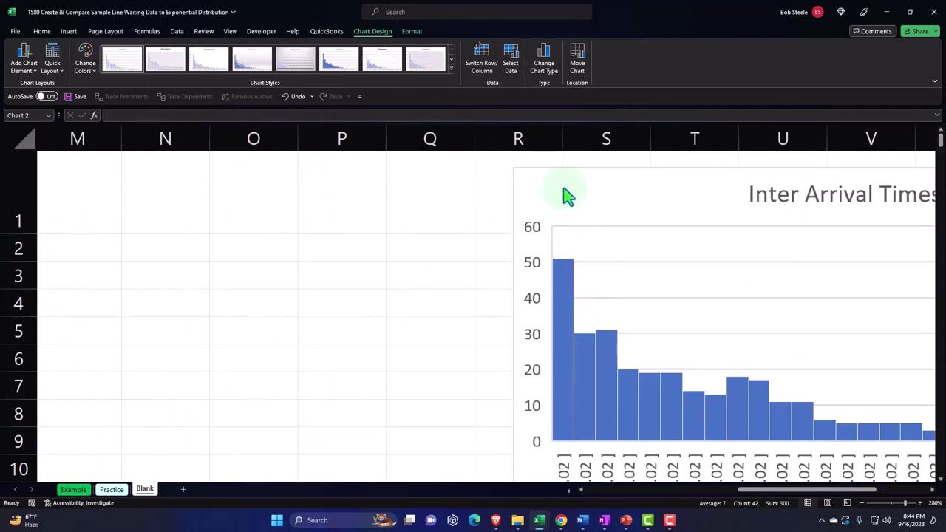
left_click_drag(567, 196, 737, 186)
scroll(703, 245, "down", 2)
left_click_drag(581, 342, 712, 355)
left_click_drag(777, 492, 730, 500)
scroll(344, 350, "up", 2)
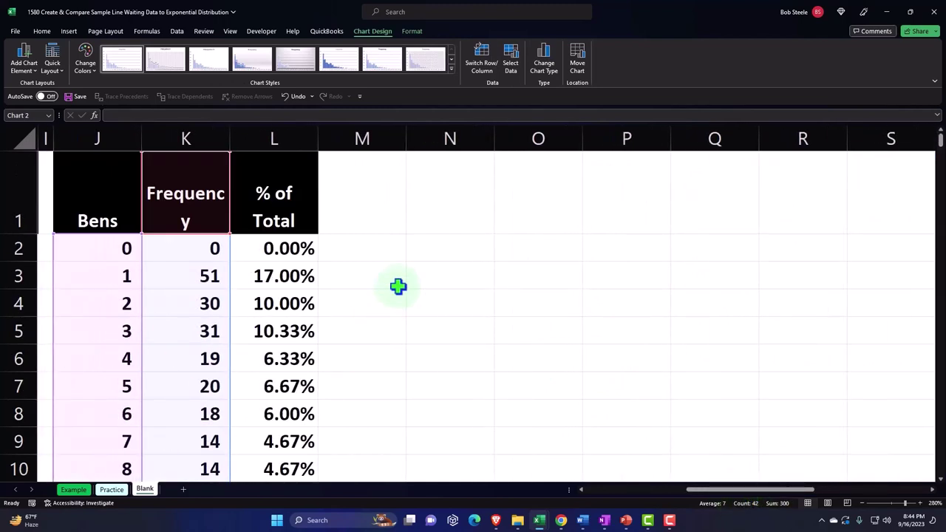
Step: Enter the column header "X=Arrials during 1 minute" in N1
left_click(443, 200)
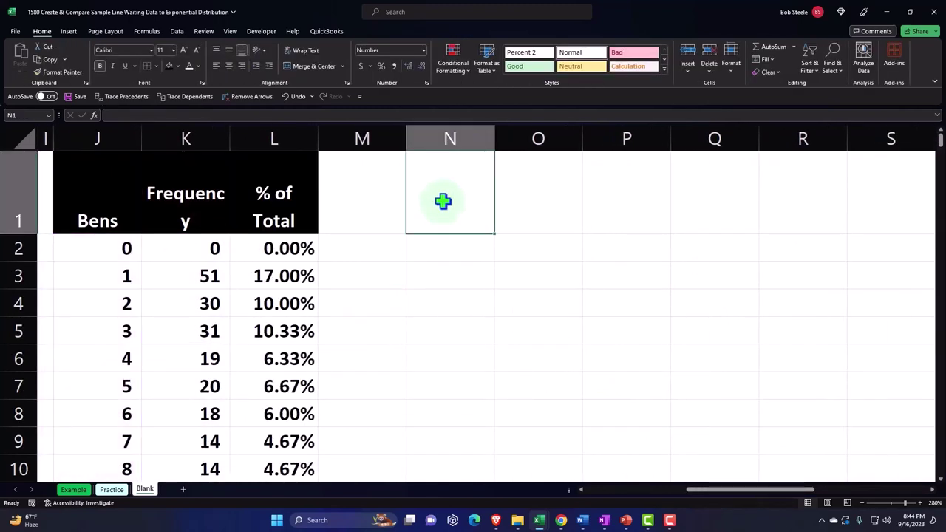
type("X=Arrials durr")
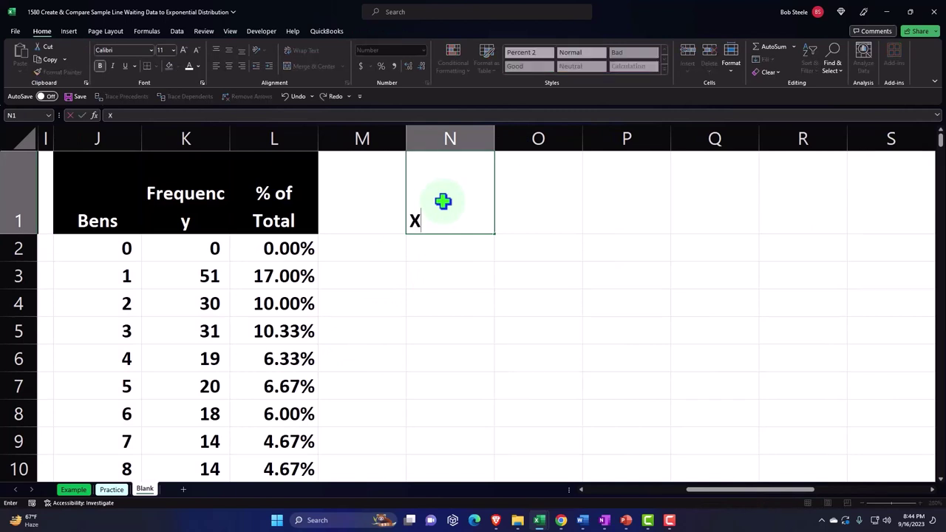
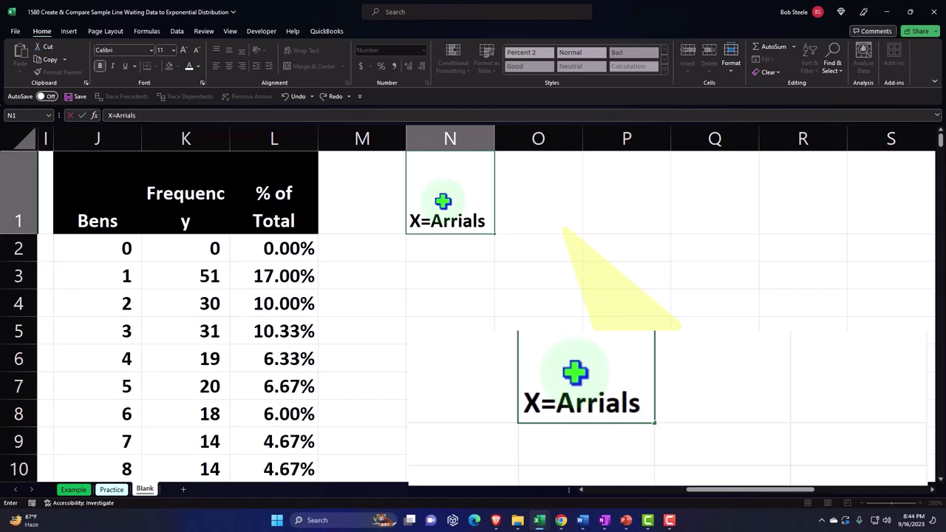
type("u")
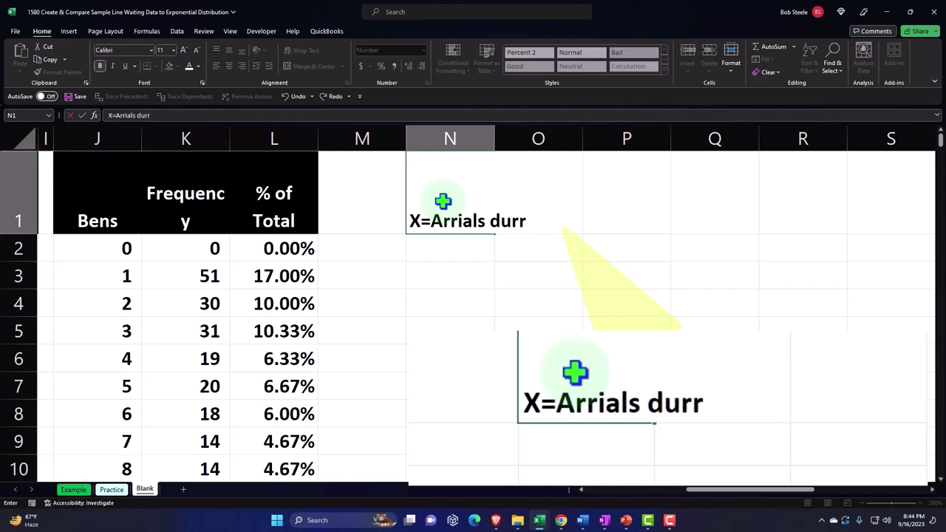
type("rr")
key("BackSpace")
type("ing")
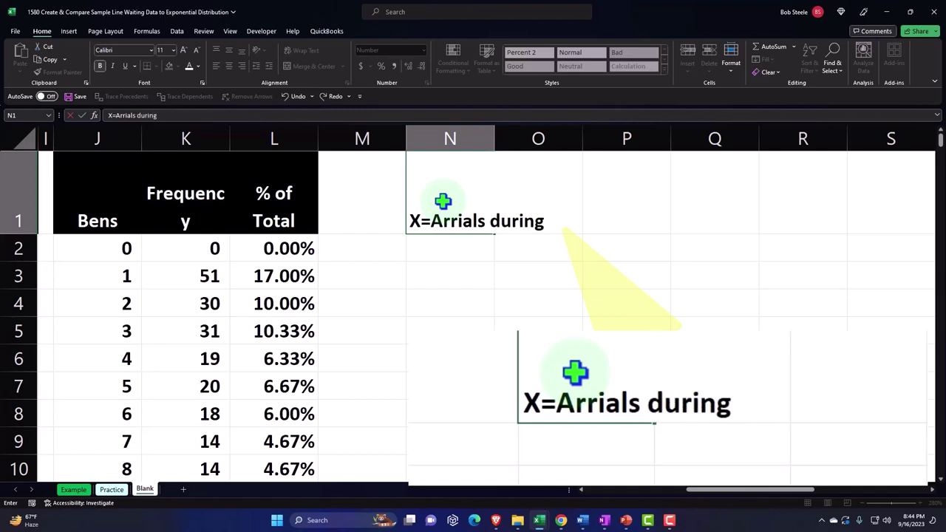
type(" 1 minut")
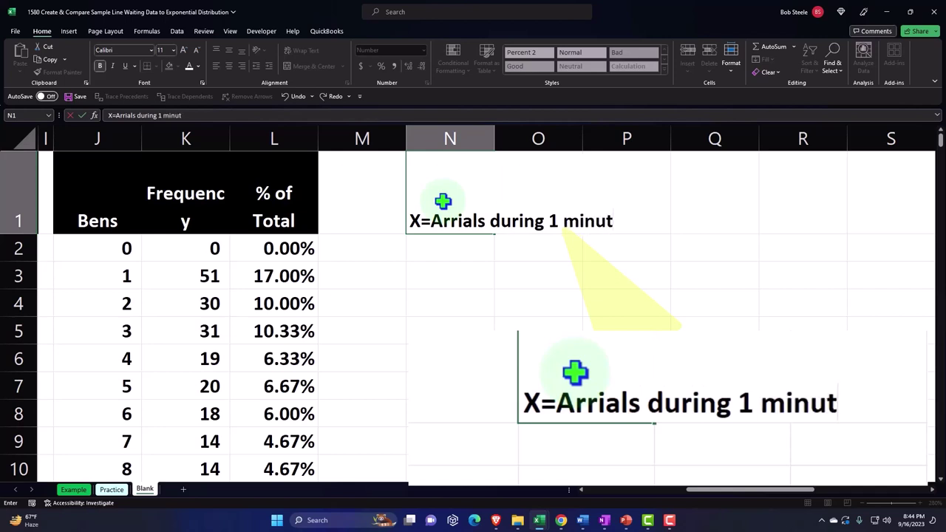
type("e")
key("Tab")
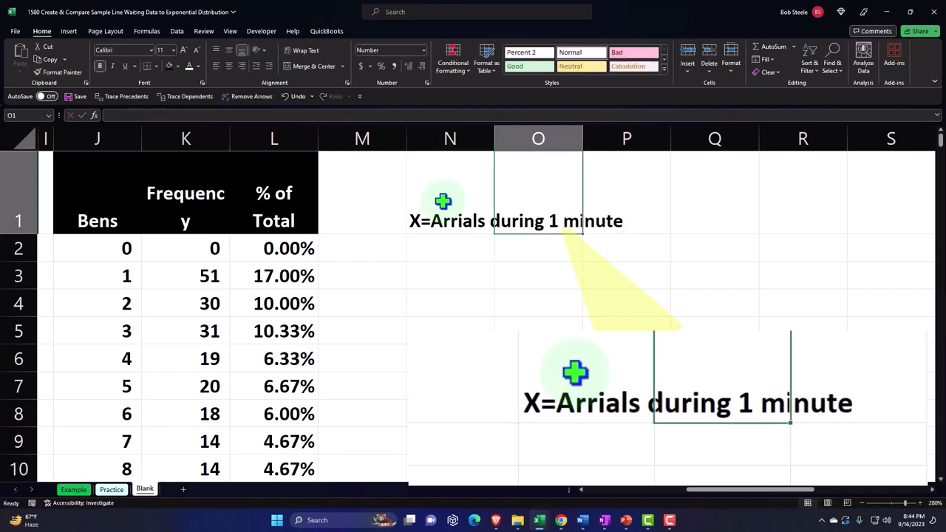
Step: Enter the column header "P(x) Expon" in O1
type("P(x")
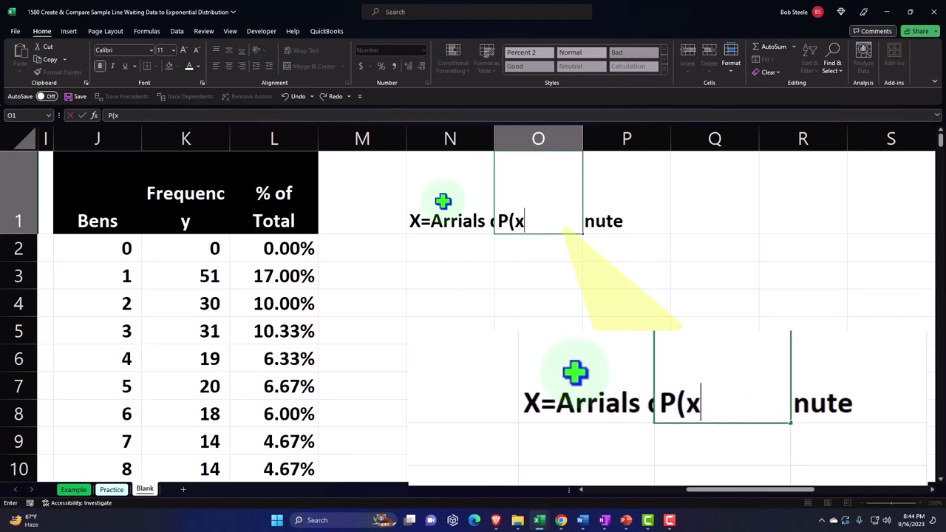
type(") Expon")
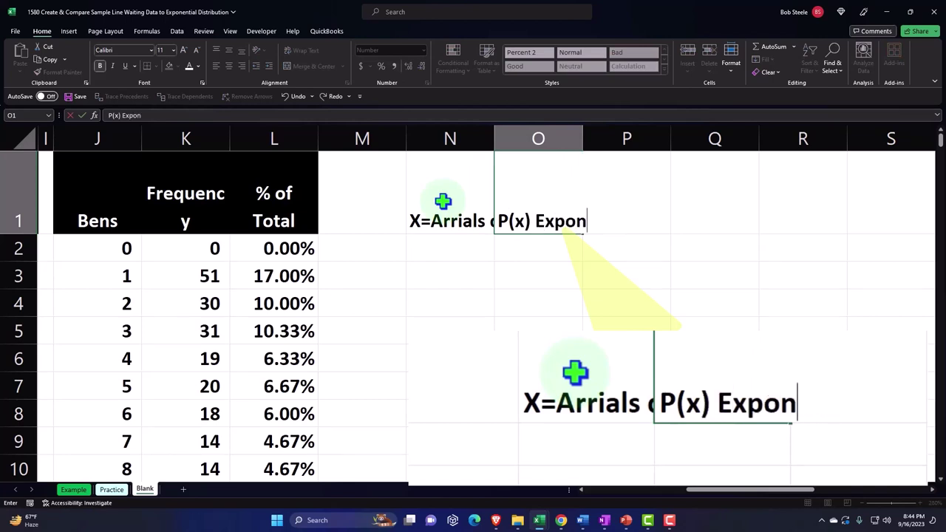
key("Tab")
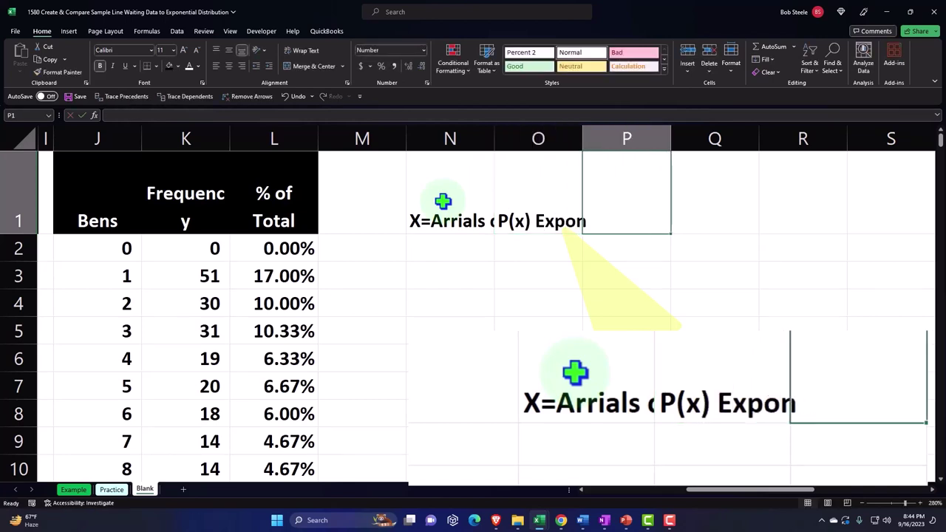
Step: Format the headers in N1:O1 with black fill, white font and wrapped text
left_click_drag(443, 201, 499, 207)
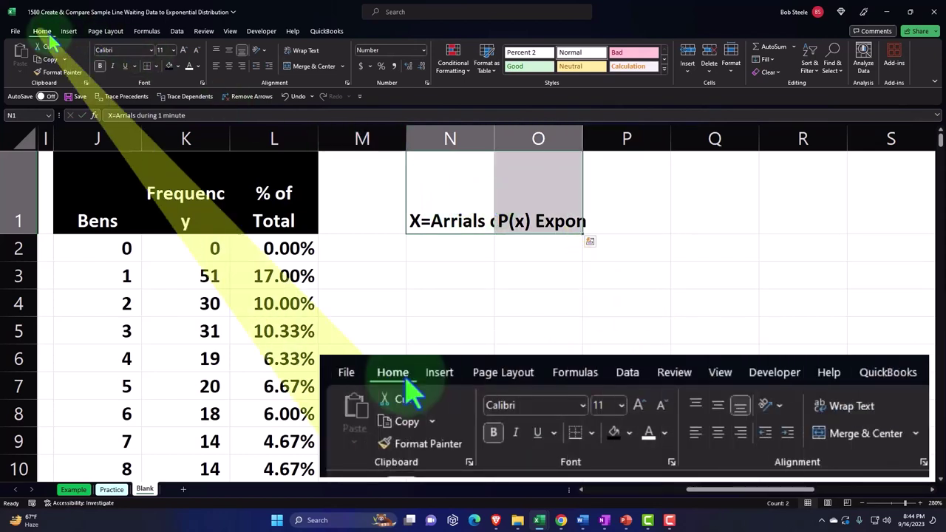
left_click(171, 66)
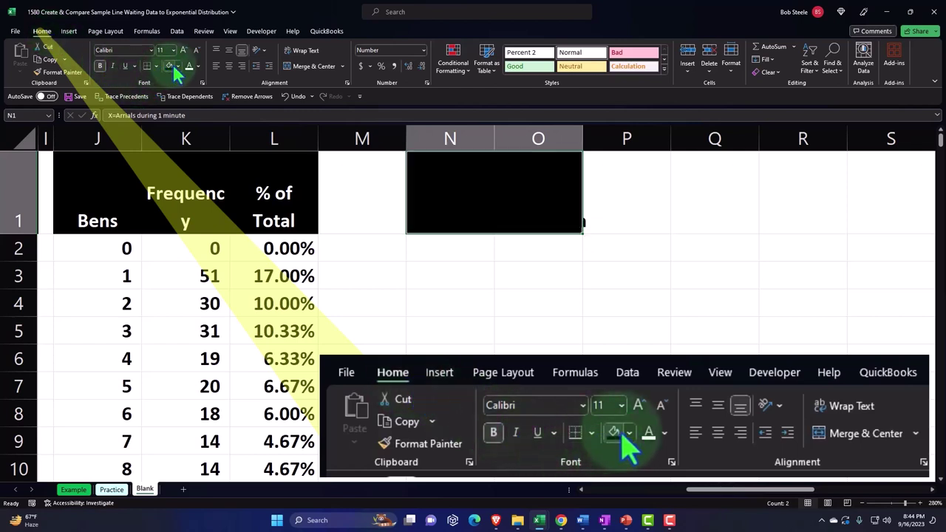
left_click(189, 66)
left_click(303, 52)
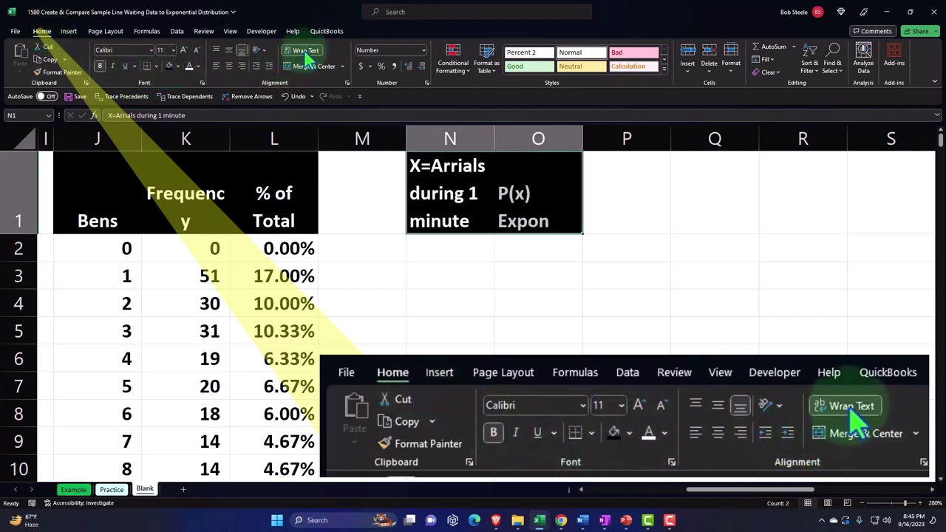
Step: Center the headers in N1:O1 and enter the values 0, 1 and 2 in N2:N4
left_click(228, 66)
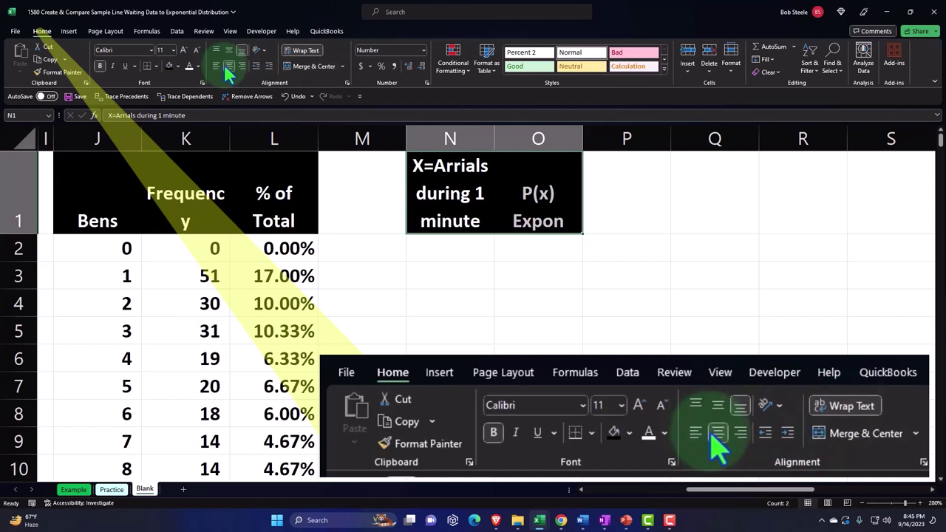
left_click(469, 247)
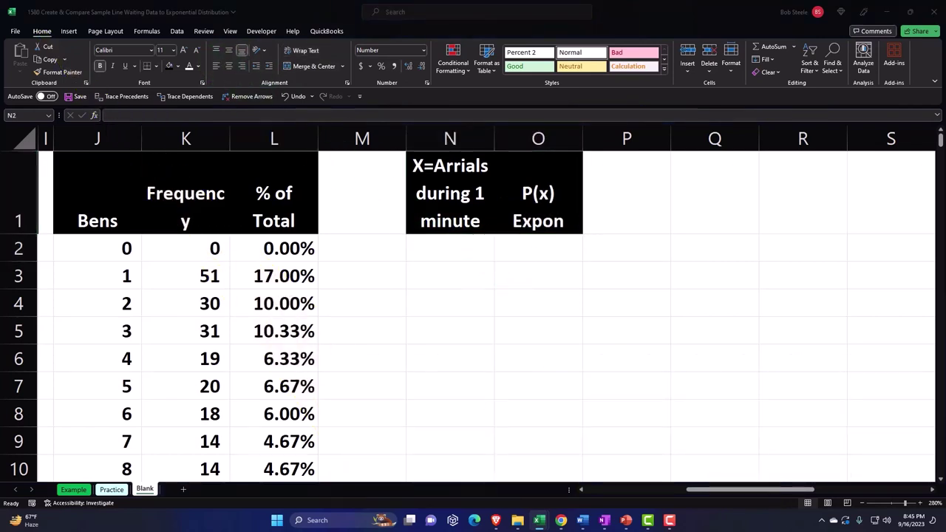
left_click(460, 249)
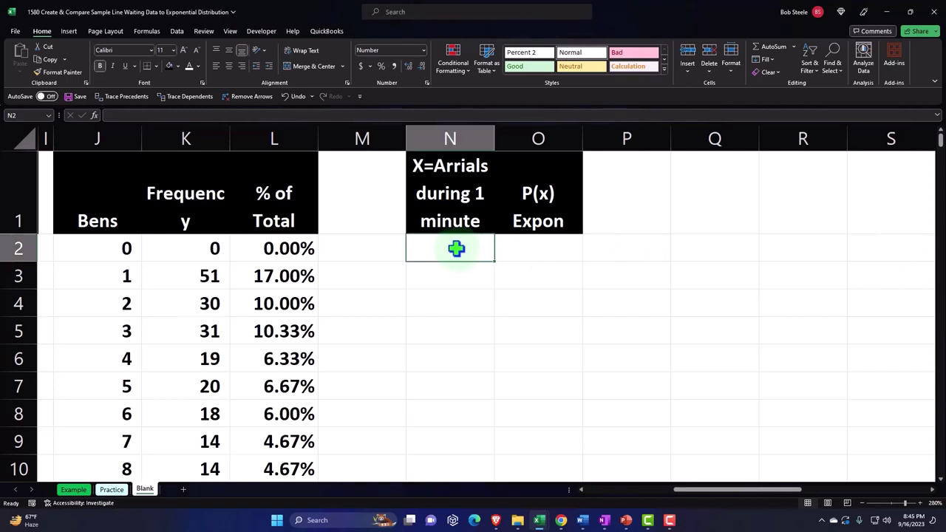
type("0")
key("Return")
type("1")
key("Return")
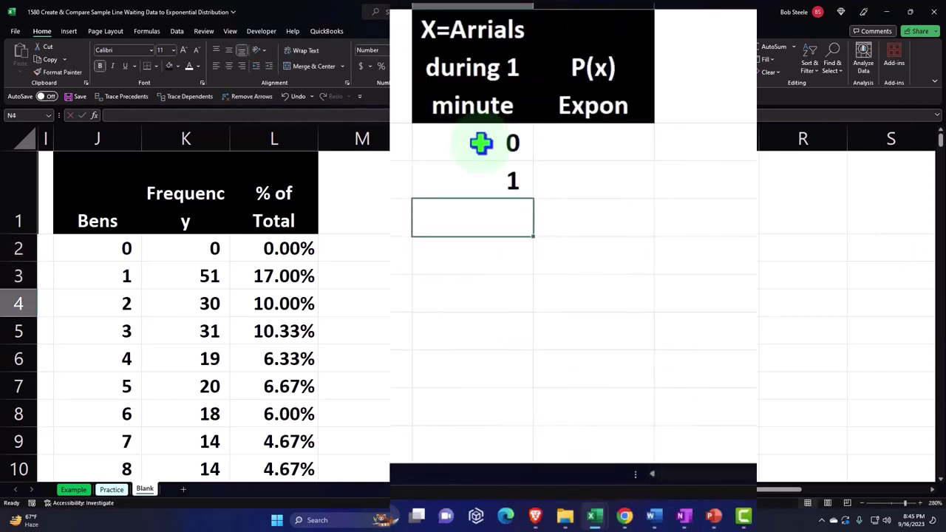
type("2")
key("Return")
Step: Extend the number series from N2:N4 down to 40 in N42
left_click(456, 249)
left_click_drag(480, 153, 486, 219)
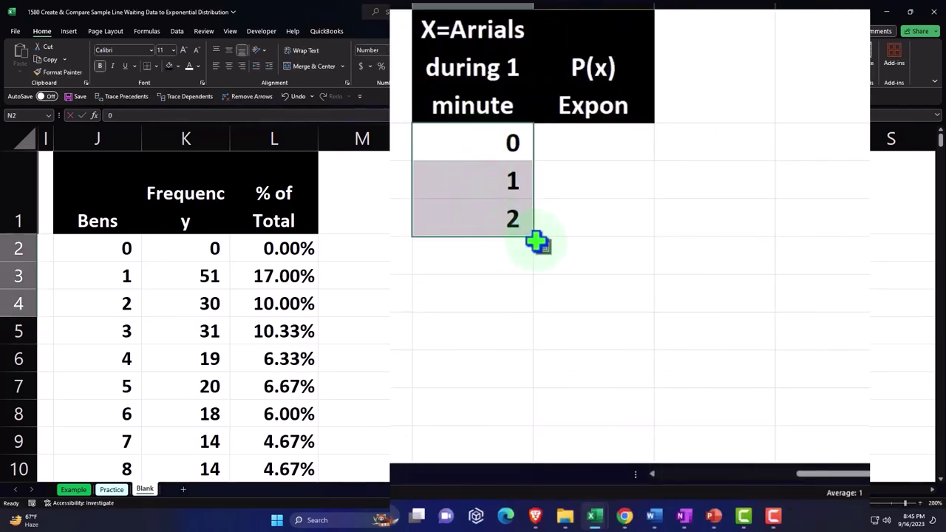
left_click_drag(536, 241, 483, 270)
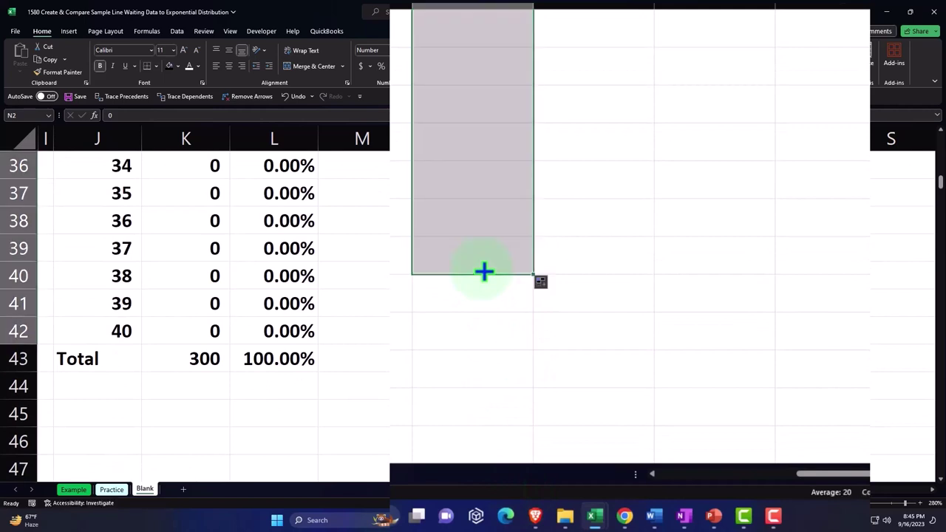
scroll(484, 271, "up", 12)
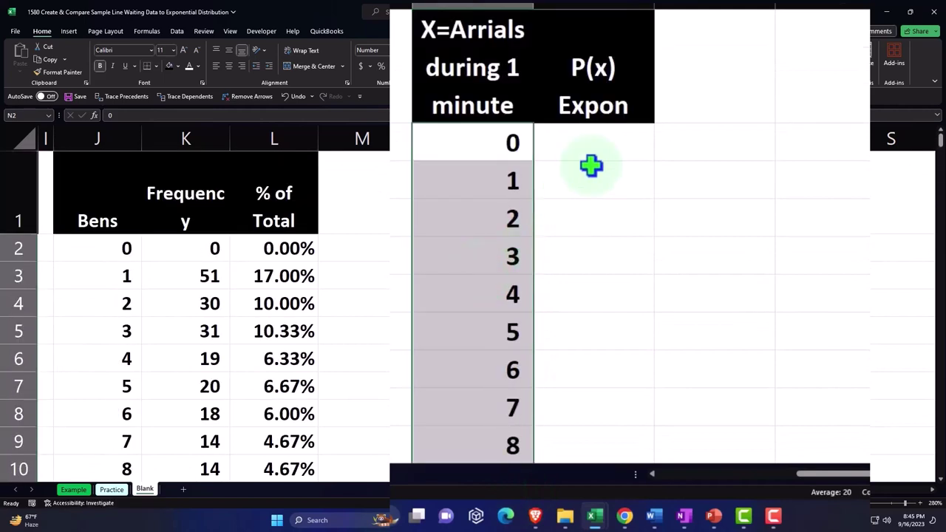
left_click(603, 146)
type("=")
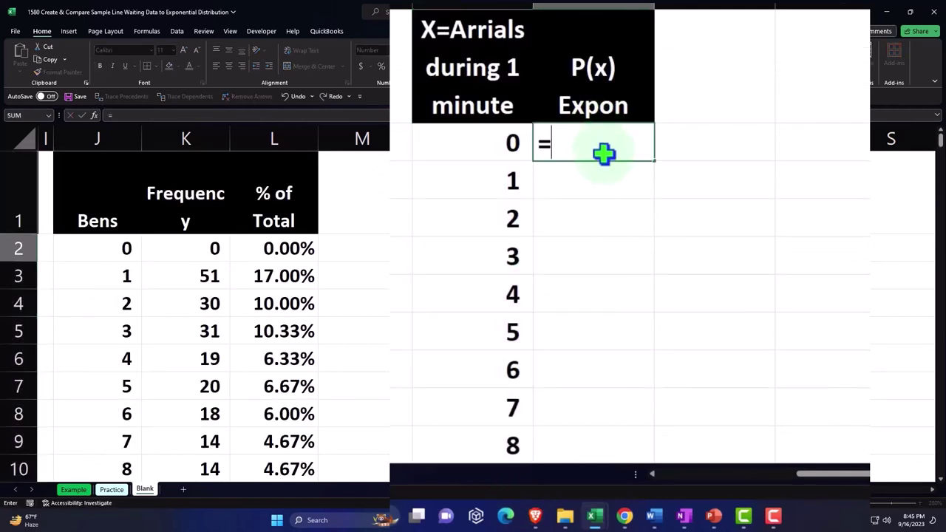
type("exp")
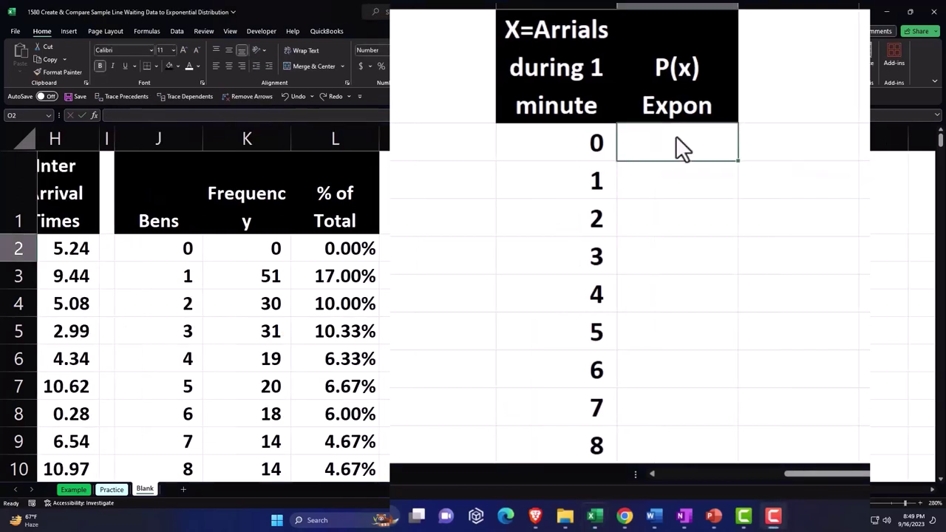
Step: Begin an EXPON.DIST formula in O2 with the range N2:N42 as its x argument
type("=")
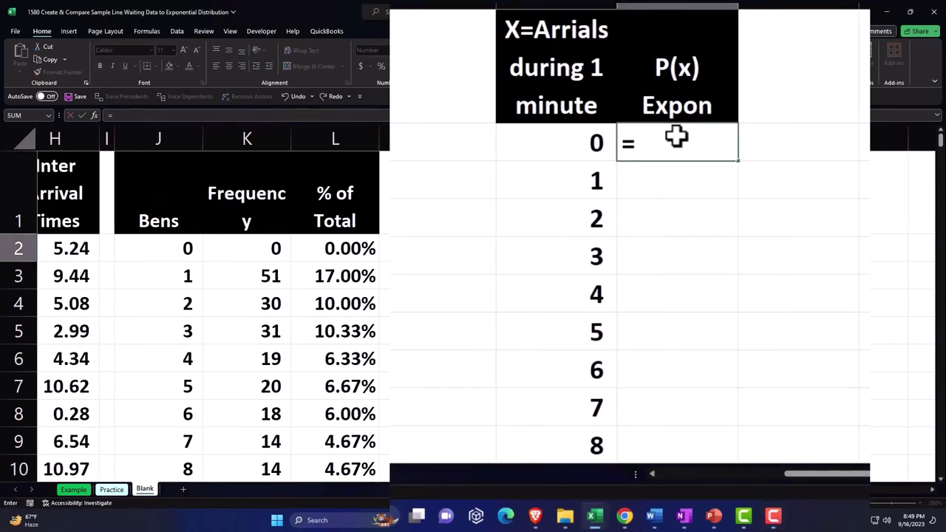
type("expo")
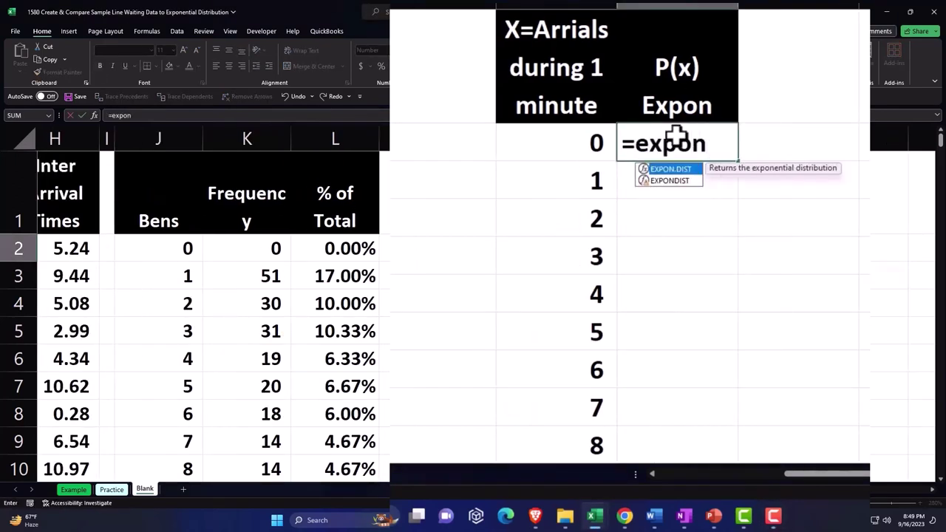
type("n")
key("Tab")
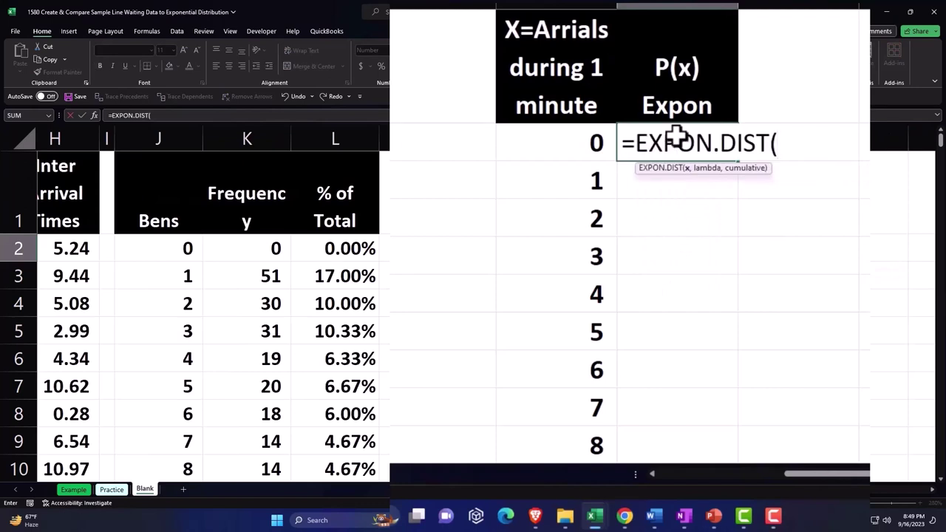
left_click(584, 143)
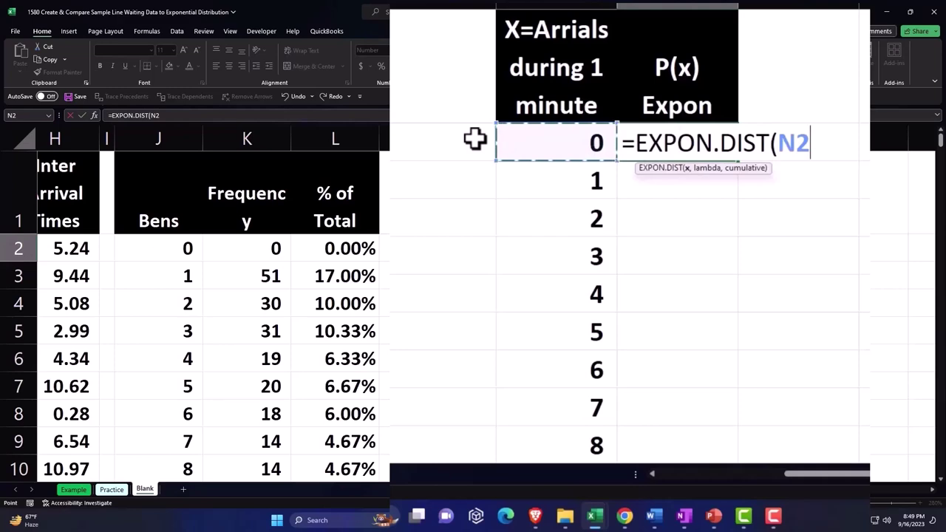
key("ctrl+shift+Down")
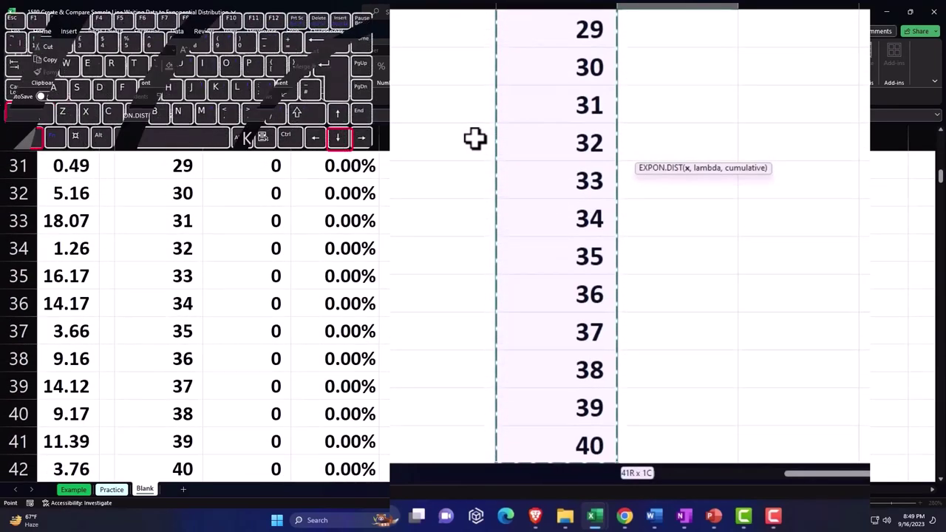
key("ctrl+BackSpace")
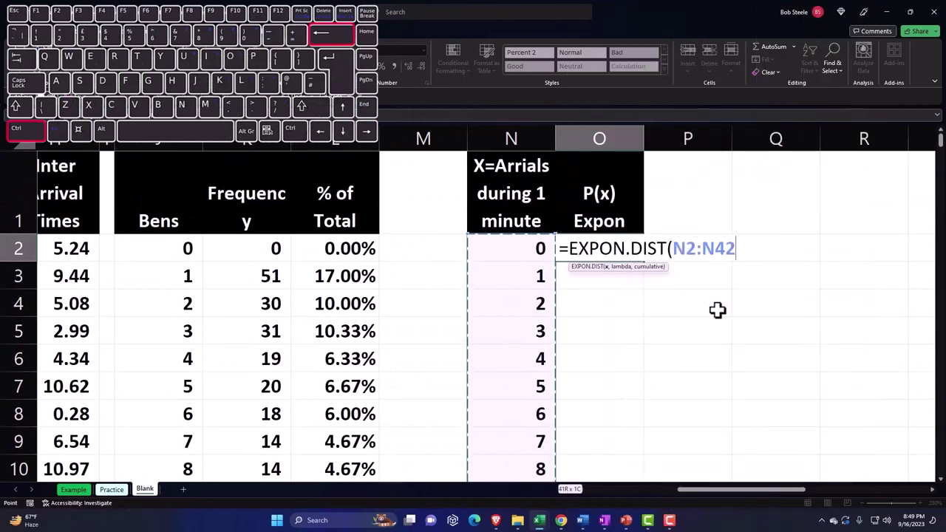
Step: Set the formula's lambda argument to 1/B4, using the inter arrival time in minutes
type(",")
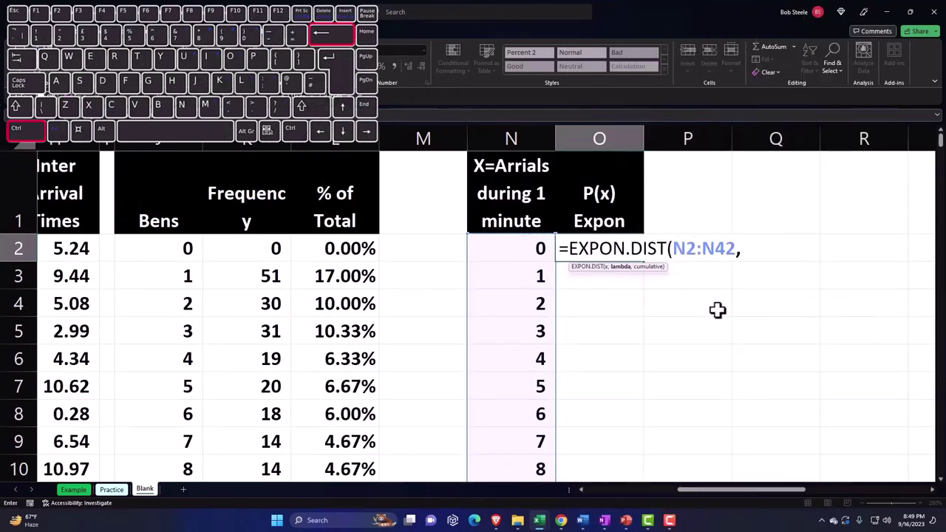
type("1/")
key("Down")
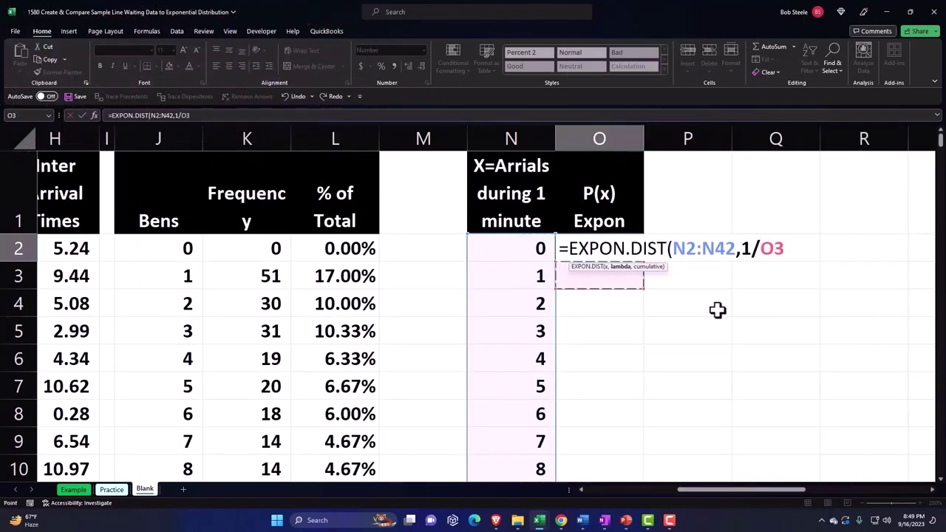
key("Left")
key("Left")
key("Left")
key("Left")
key("Left")
key("Left")
key("Left")
key("Left")
key("Left")
key("Left")
key("Left")
key("Left")
key("Left")
key("Left")
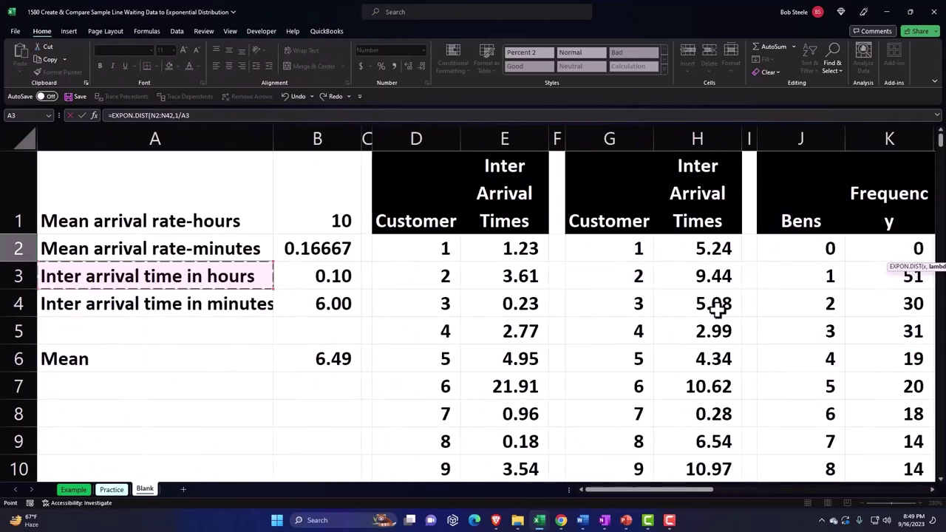
key("Down")
key("Right")
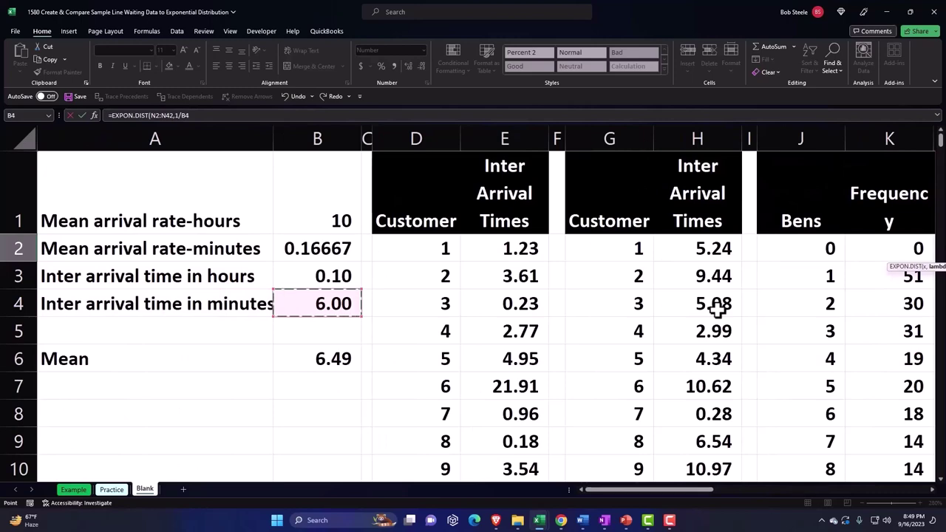
Step: Set the cumulative argument to 0 and complete the formula =EXPON.DIST(N2:N42,1/B4,0) in O2
type(",")
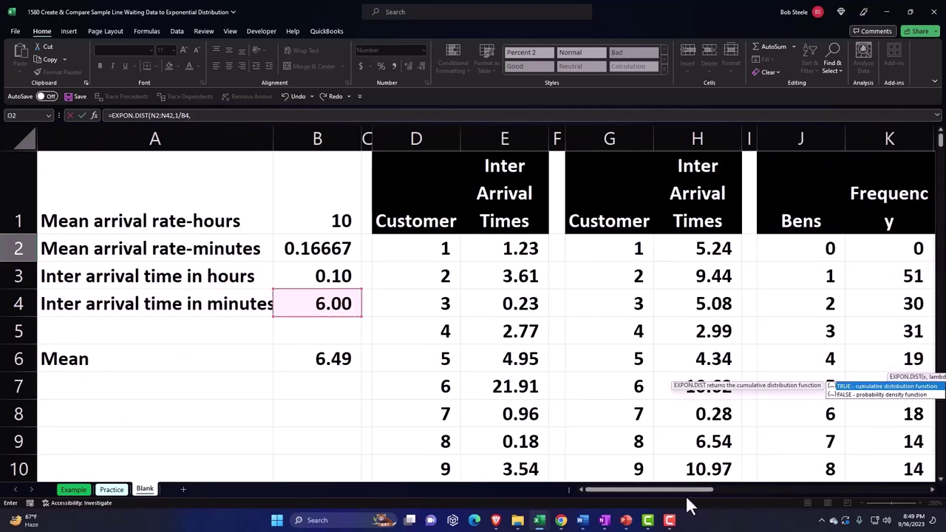
left_click_drag(688, 498, 843, 507)
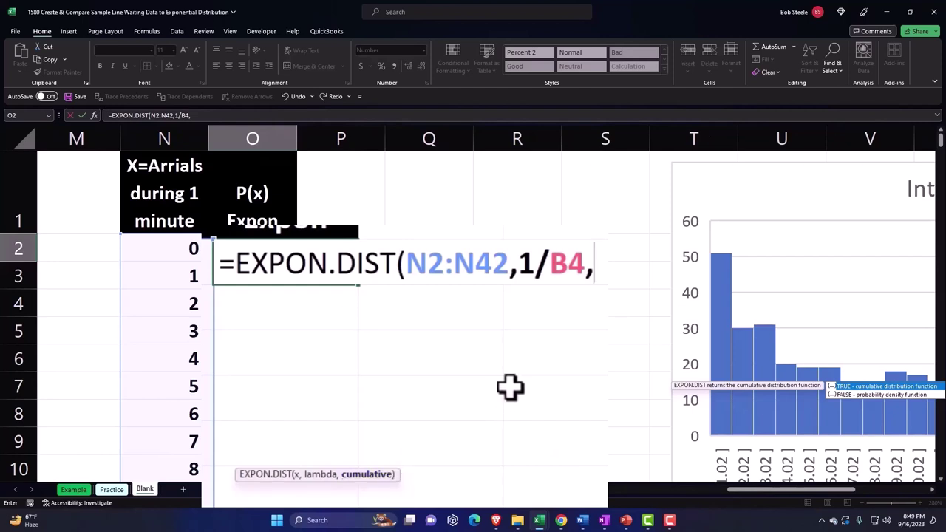
type("0)")
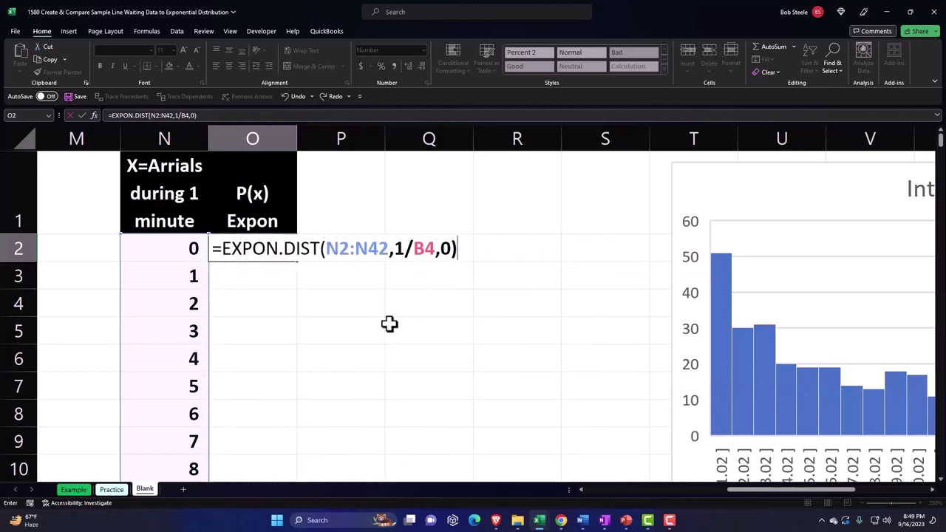
key("Return")
key("Up")
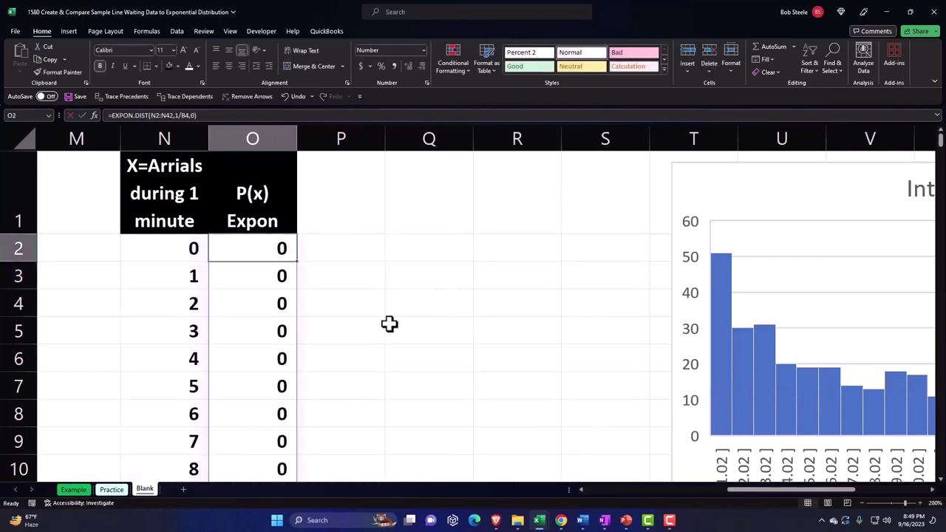
Step: Format the P(x) Expon column O as percentages with two decimal places
left_click(268, 139)
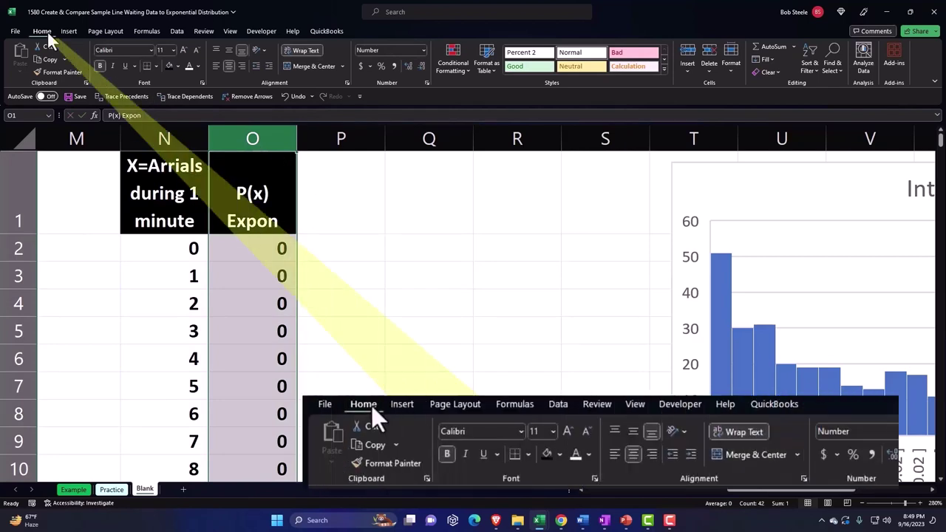
left_click(378, 65)
left_click(406, 65)
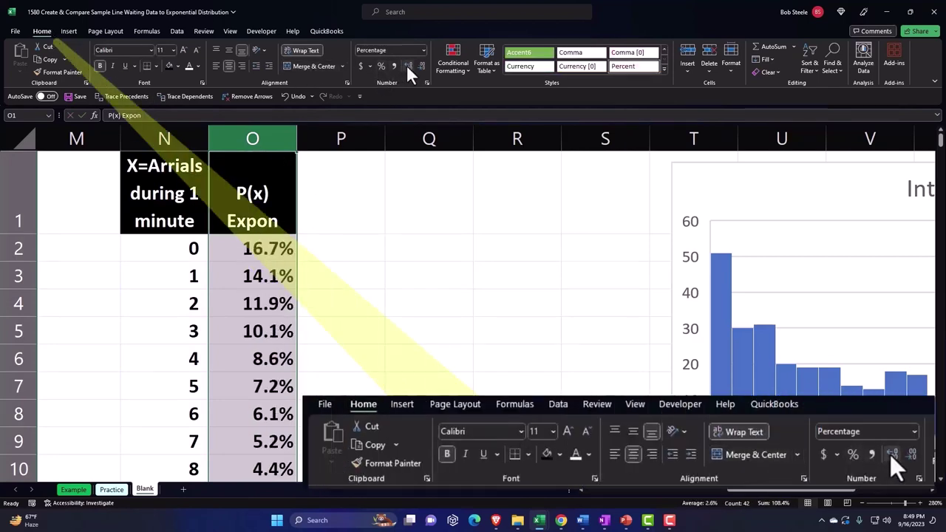
left_click(407, 65)
left_click(361, 249)
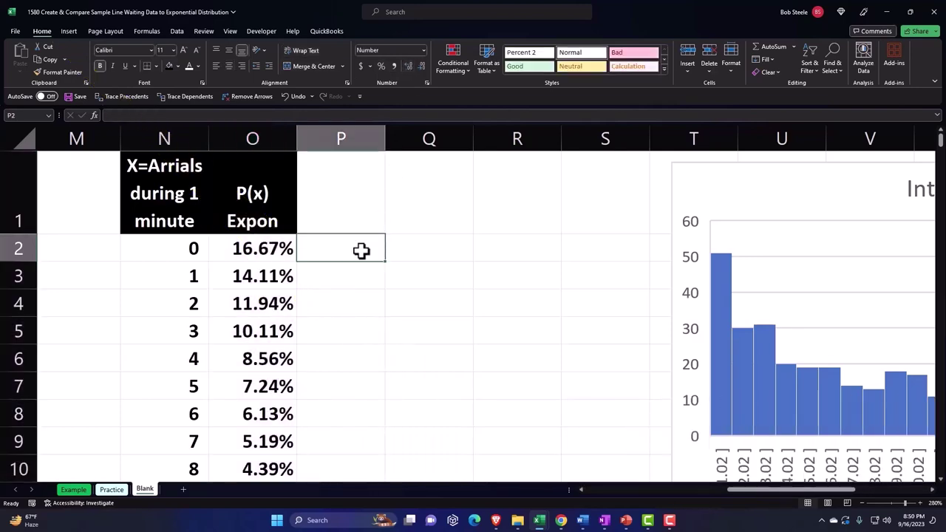
Step: Compare the observed % of Total values in column L with the P(x) Expon percentages in column O for bins 1 to 3
key("Left")
key("Left")
key("Left")
key("Left")
key("Left")
key("Left")
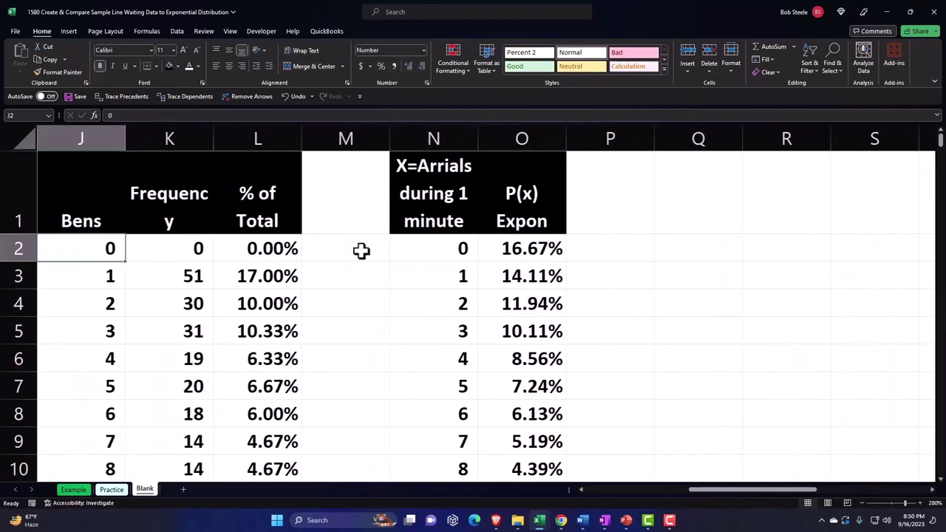
key("Left")
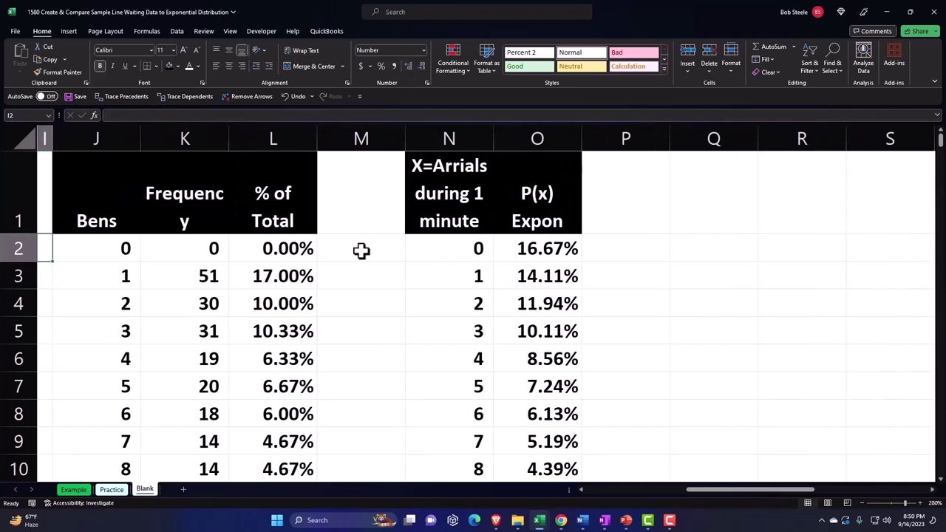
key("Left")
key("Right")
key("Right")
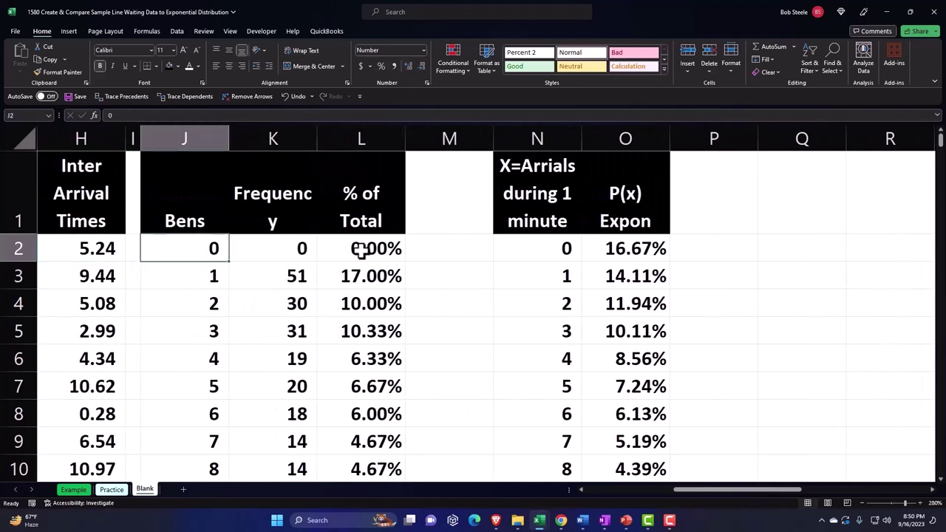
key("Down")
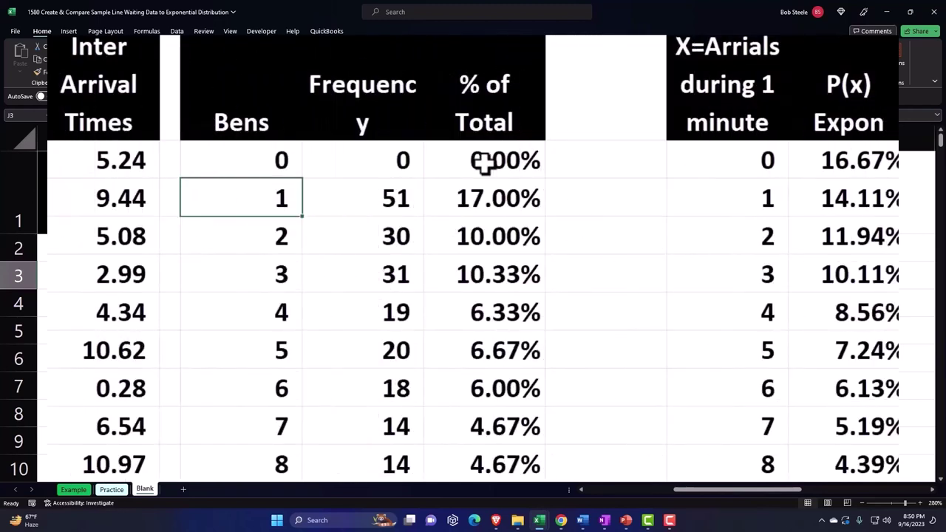
key("Right")
key("Right")
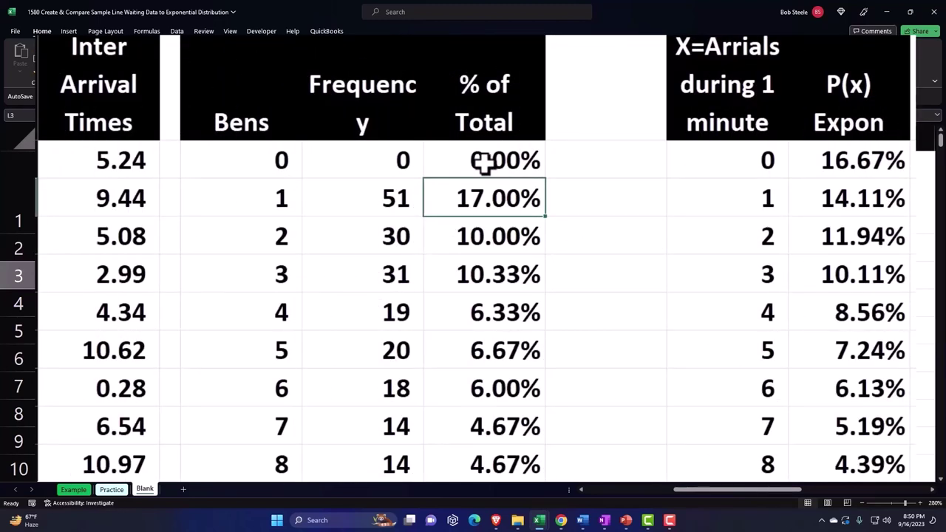
key("Right")
key("Right")
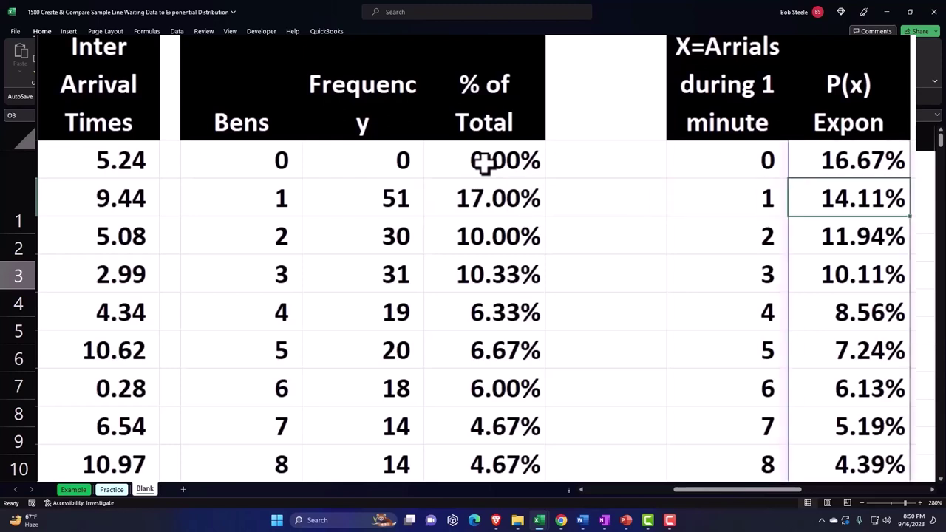
key("Down")
key("Left")
key("Left")
key("Left")
key("Left")
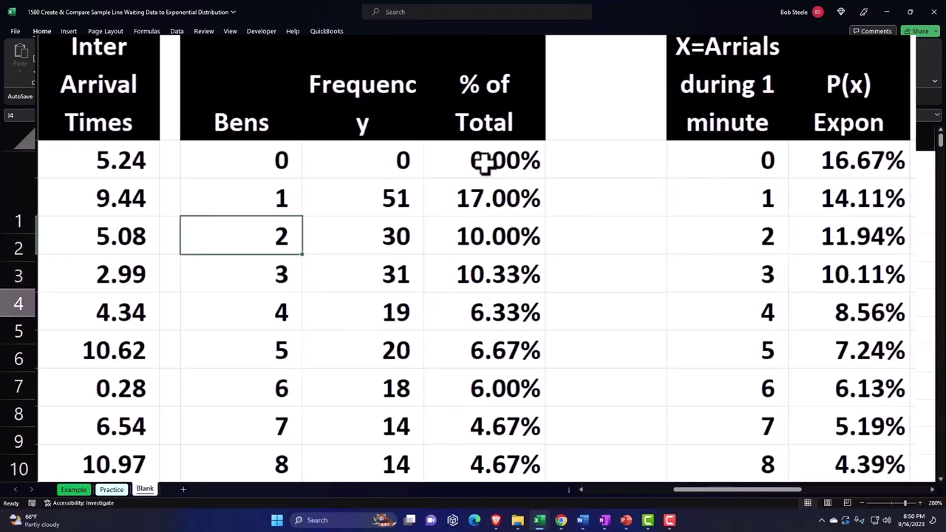
key("Right")
key("Right")
key("Right")
key("Right")
key("Right")
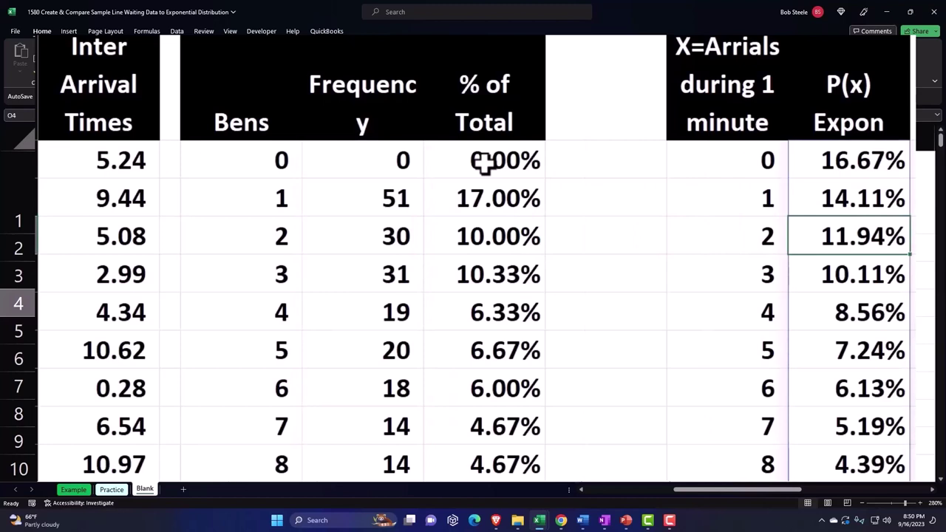
key("Down")
key("Left")
key("Left")
key("Left")
key("Left")
key("Left")
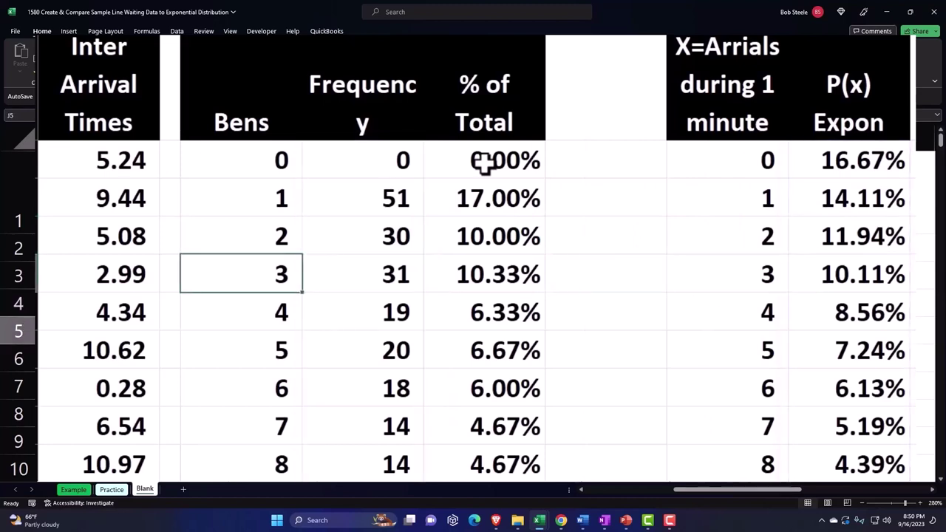
key("Right")
key("Right")
key("Right")
key("Right")
key("Right")
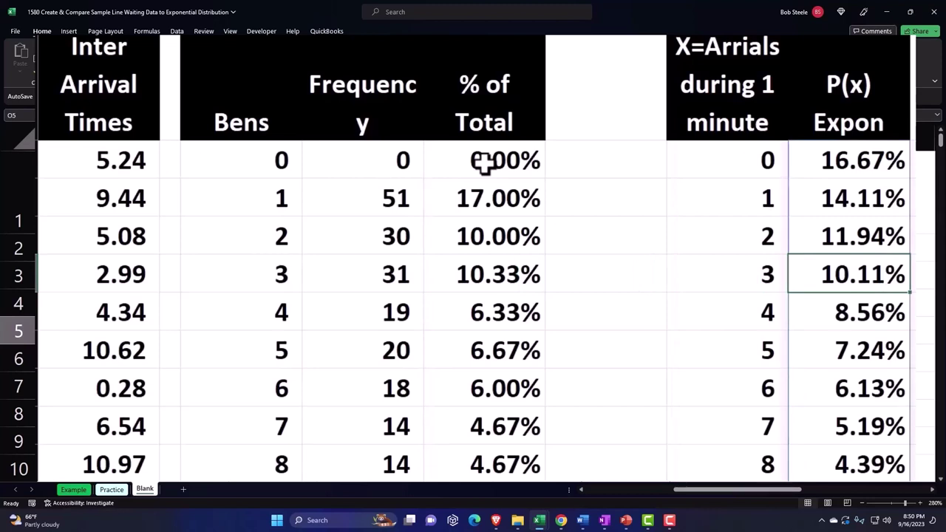
Step: Narrow the blank column M and insert a 2-D clustered column chart from the P(x) Expon data in O1:O42
left_click_drag(450, 134, 428, 138)
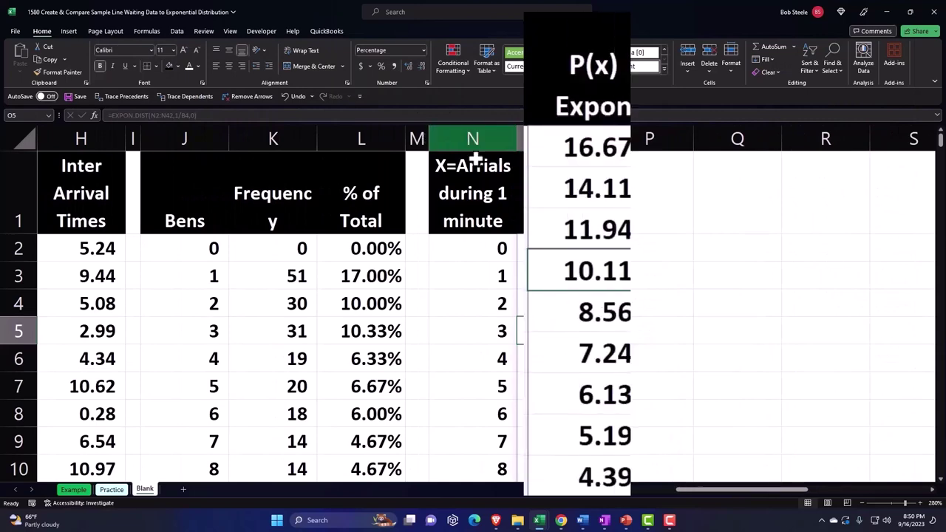
left_click_drag(574, 193, 620, 397)
scroll(653, 294, "up", 10)
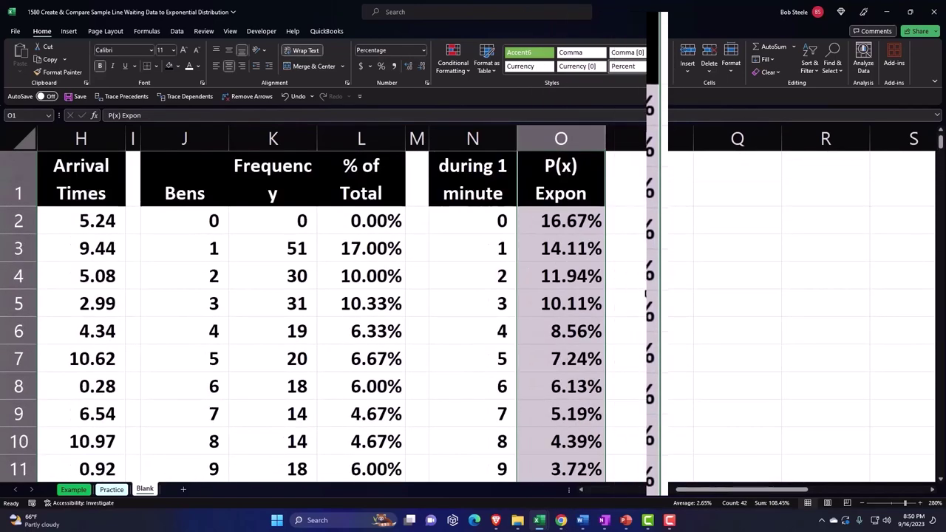
left_click(68, 30)
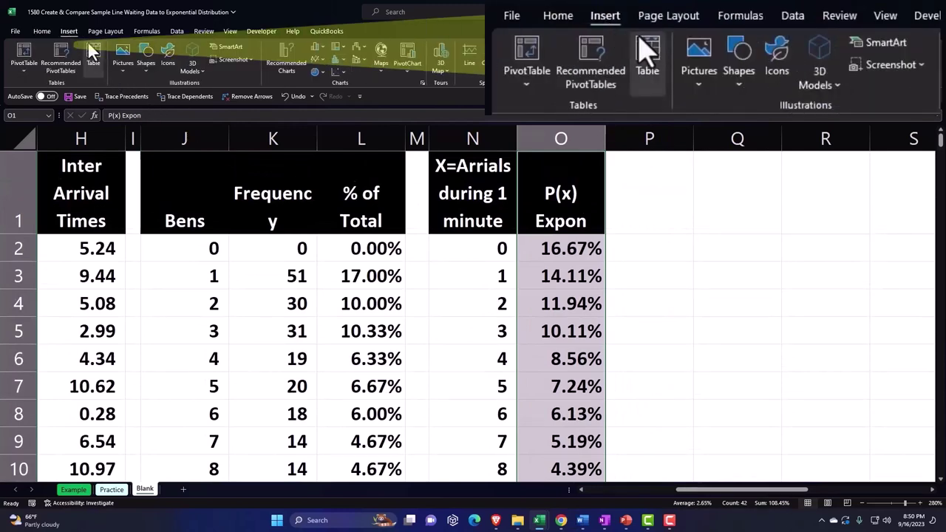
left_click(323, 46)
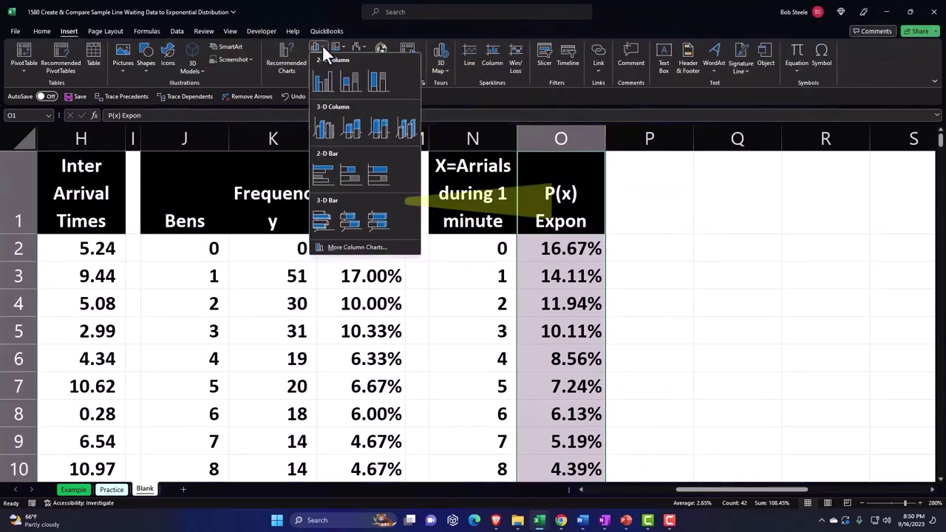
left_click(330, 87)
Step: Move the new P(x) Expon chart beside column O, with its upper corner in cell P2
left_click_drag(302, 158, 710, 416)
left_click_drag(731, 489, 785, 490)
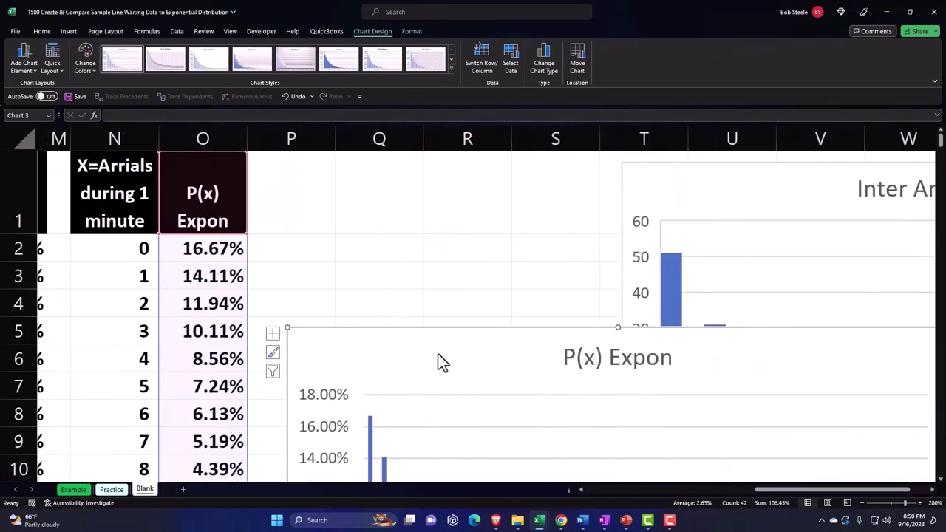
left_click_drag(438, 363, 435, 448)
scroll(435, 448, "down", 3)
left_click_drag(397, 205, 401, 167)
scroll(463, 365, "up", 3)
left_click_drag(390, 355, 369, 205)
left_click_drag(793, 489, 775, 490)
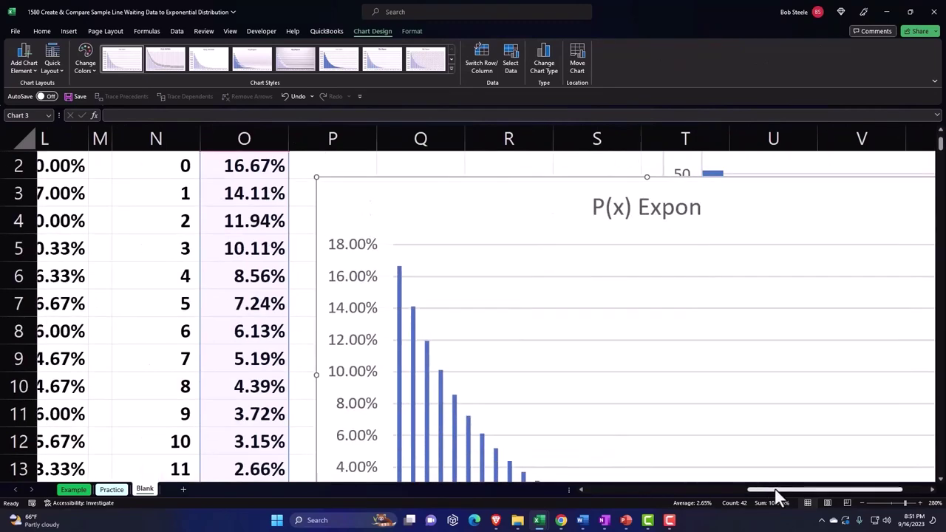
left_click_drag(458, 215, 445, 193)
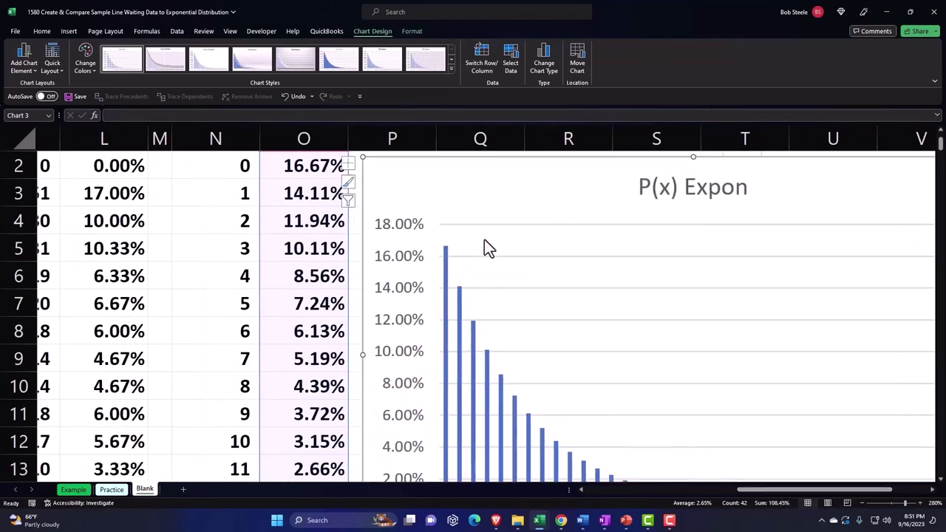
Step: Set the P(x) Expon chart's horizontal axis labels to the range N2:N42
left_click(511, 63)
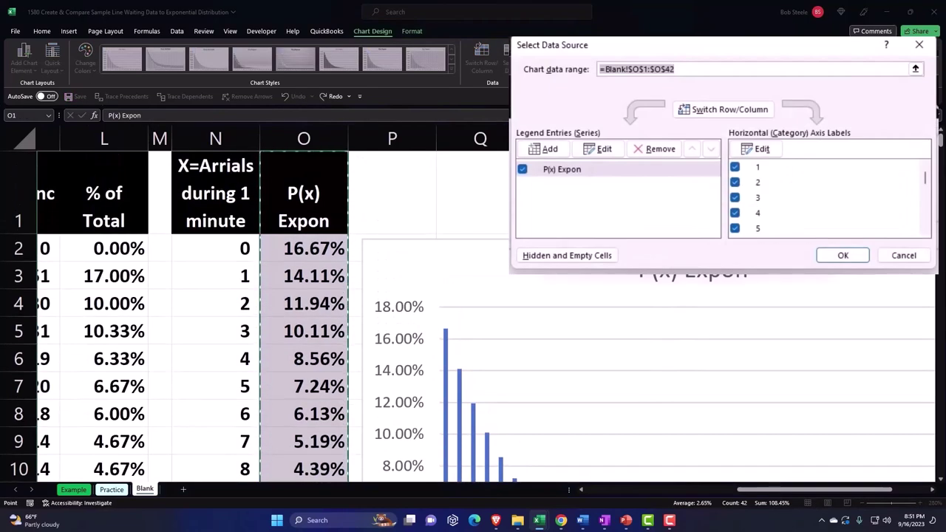
left_click(762, 152)
left_click_drag(244, 248, 238, 443)
scroll(456, 332, "up", 9)
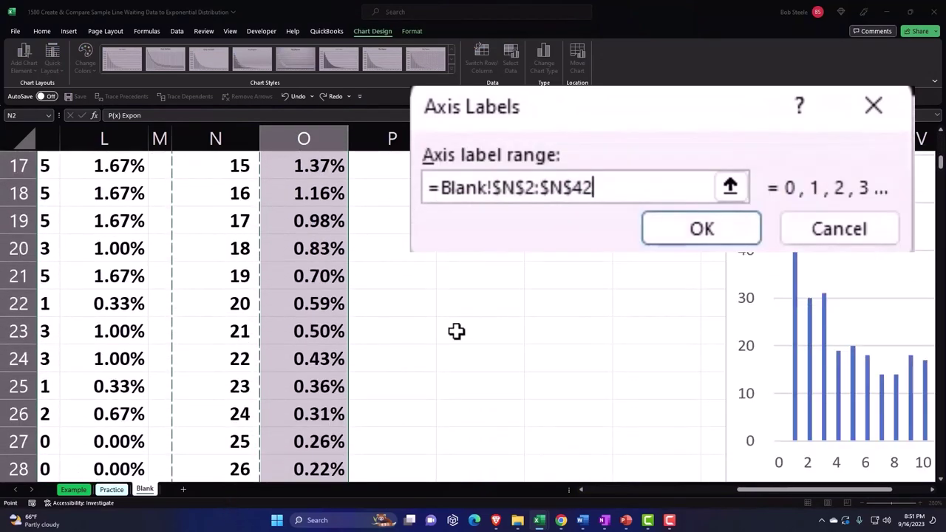
left_click(743, 230)
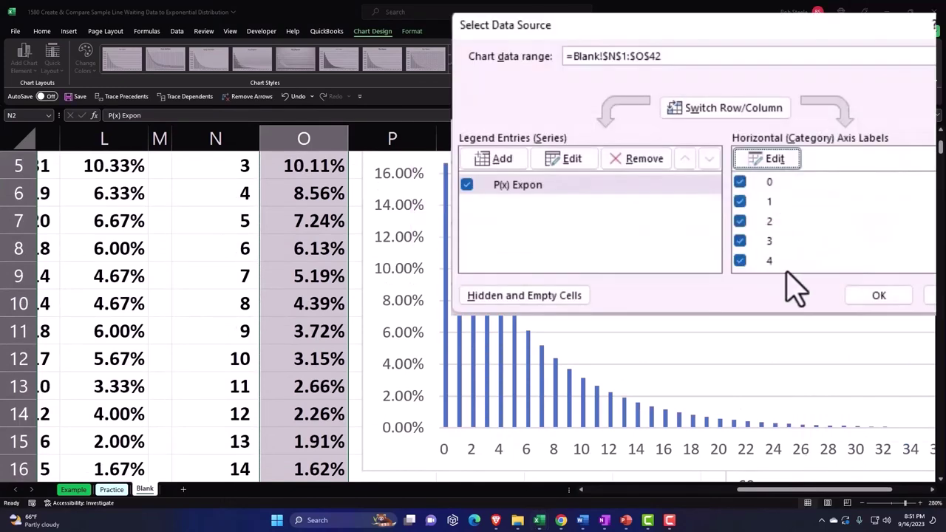
left_click(877, 295)
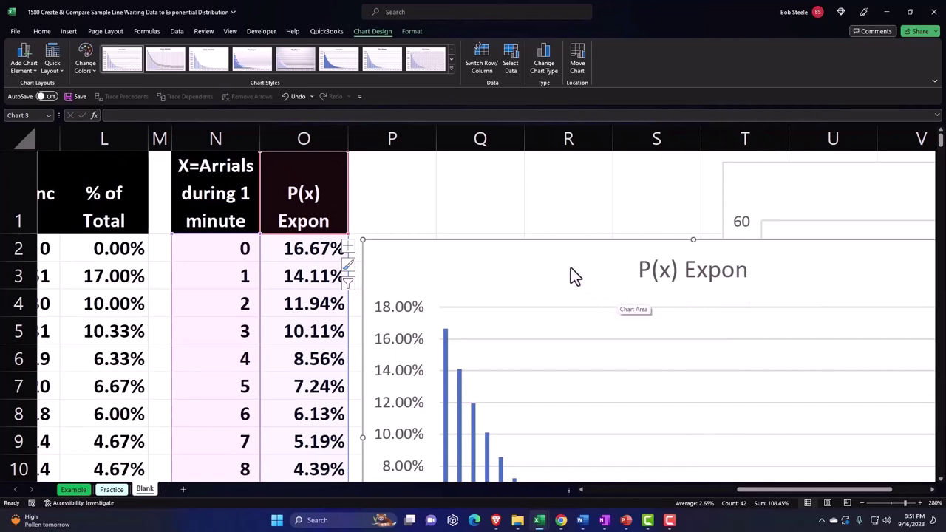
Step: Add a second data series to the P(x) Expon chart and take its name from the % of Total header in L1
left_click(510, 57)
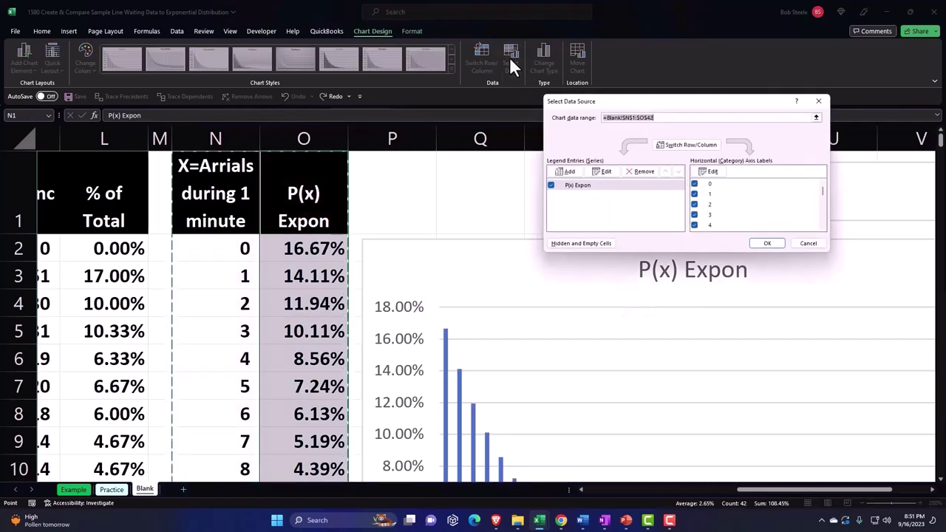
left_click(603, 171)
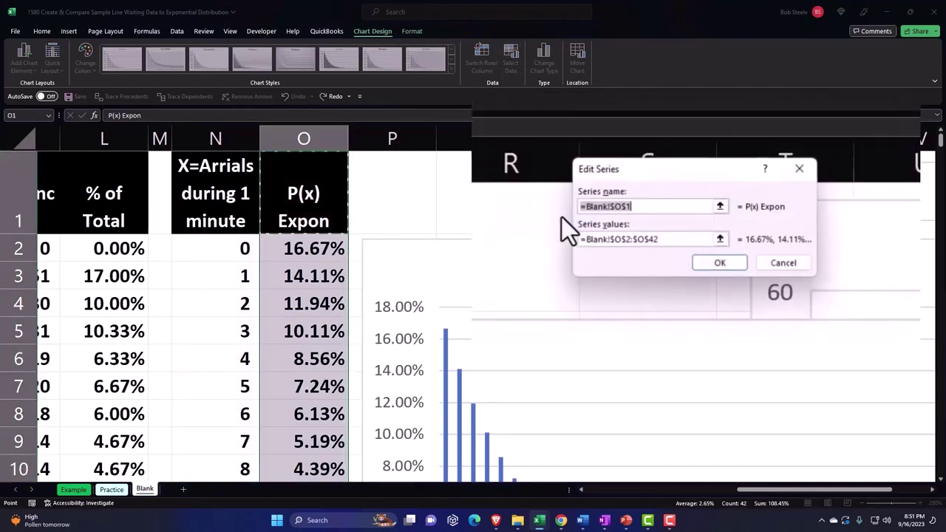
left_click(880, 90)
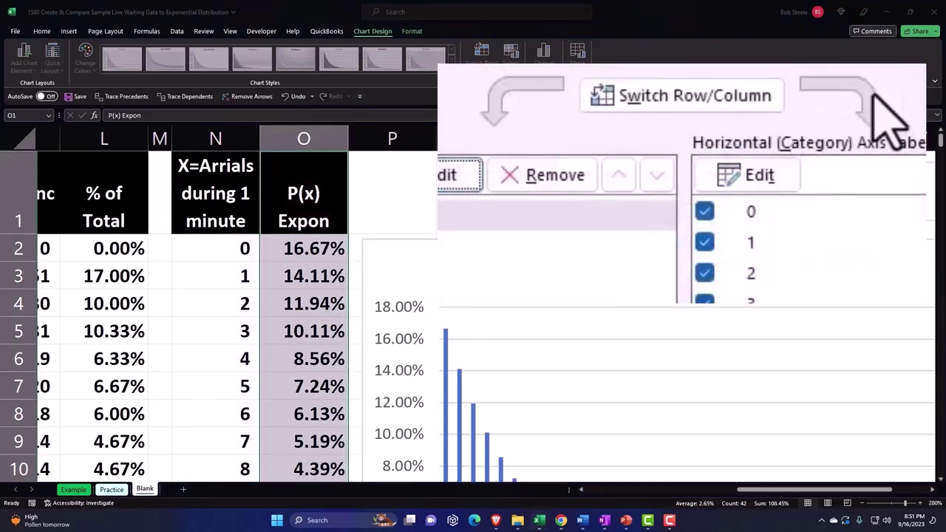
left_click(488, 164)
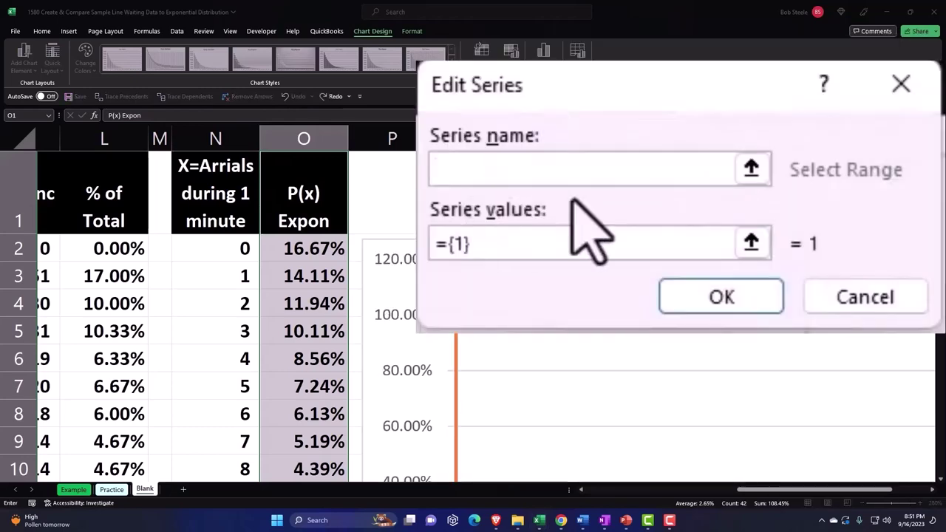
left_click_drag(754, 489, 704, 510)
left_click(392, 192)
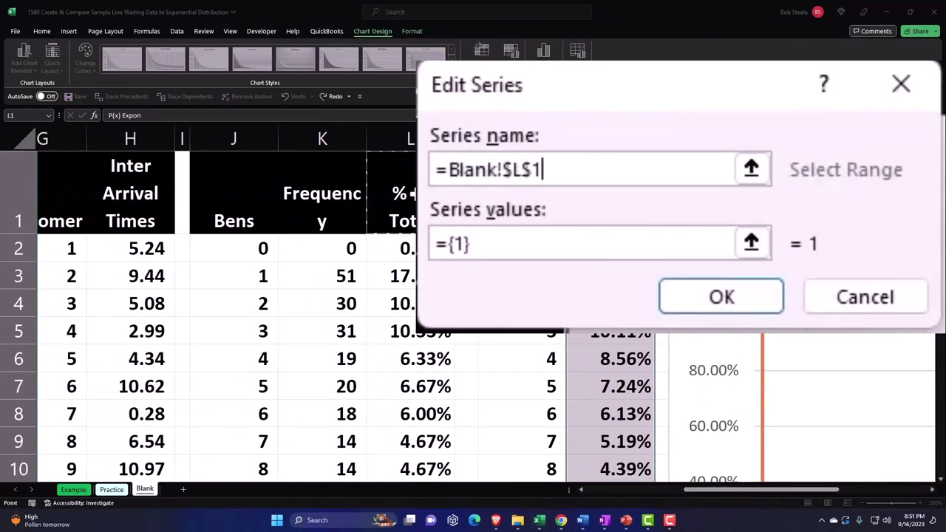
Step: Set the % of Total series values to L2:L42 and apply the chart's data source changes
left_click(539, 243)
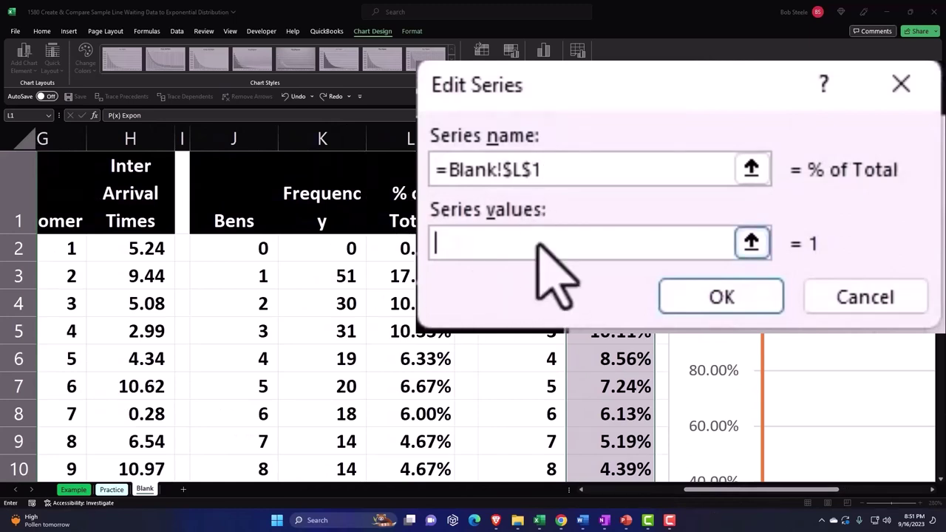
left_click(751, 243)
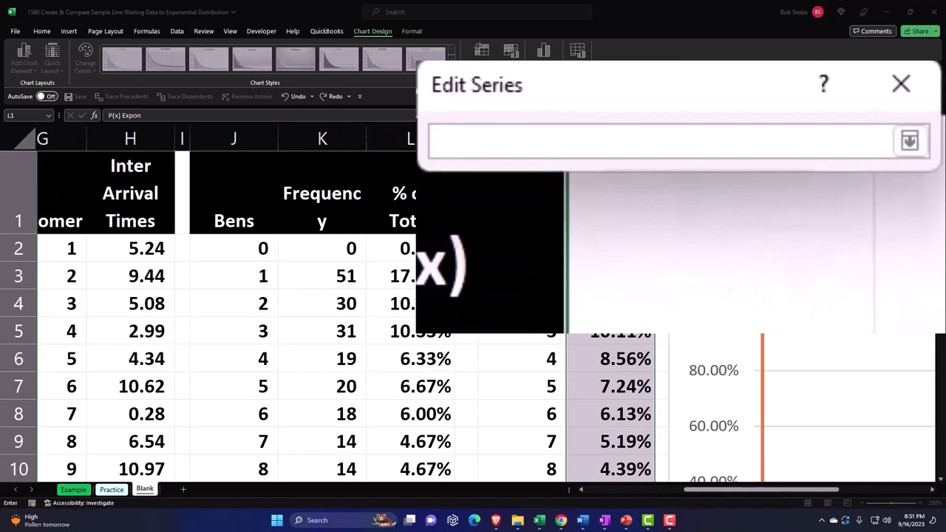
left_click_drag(425, 249, 428, 430)
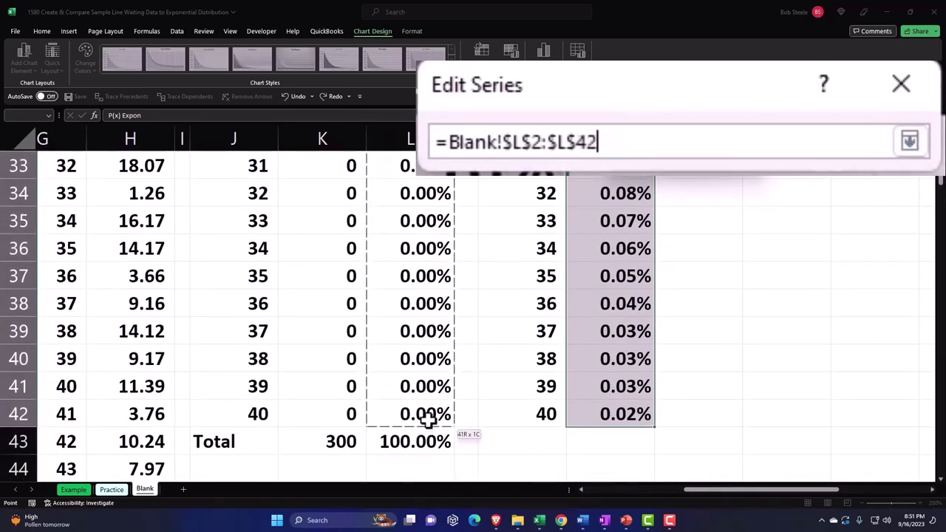
scroll(576, 369, "up", 10)
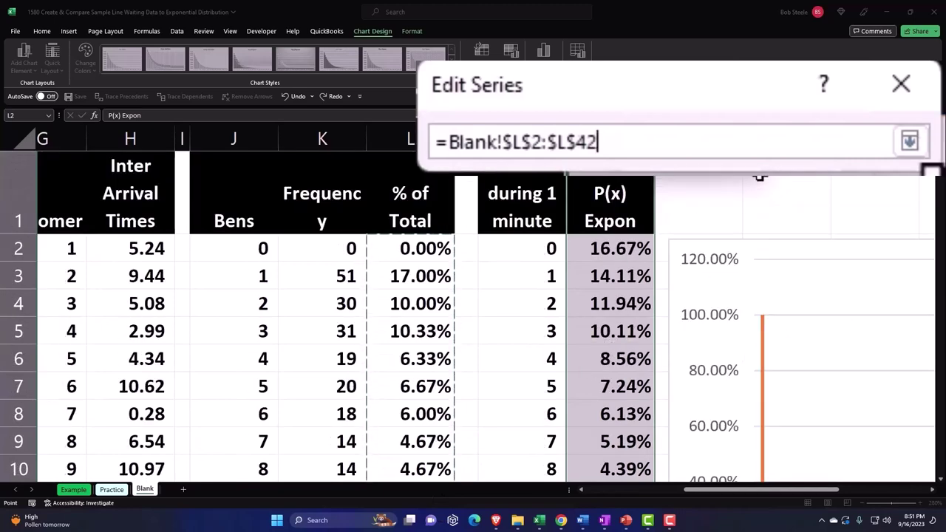
left_click(905, 139)
left_click(739, 240)
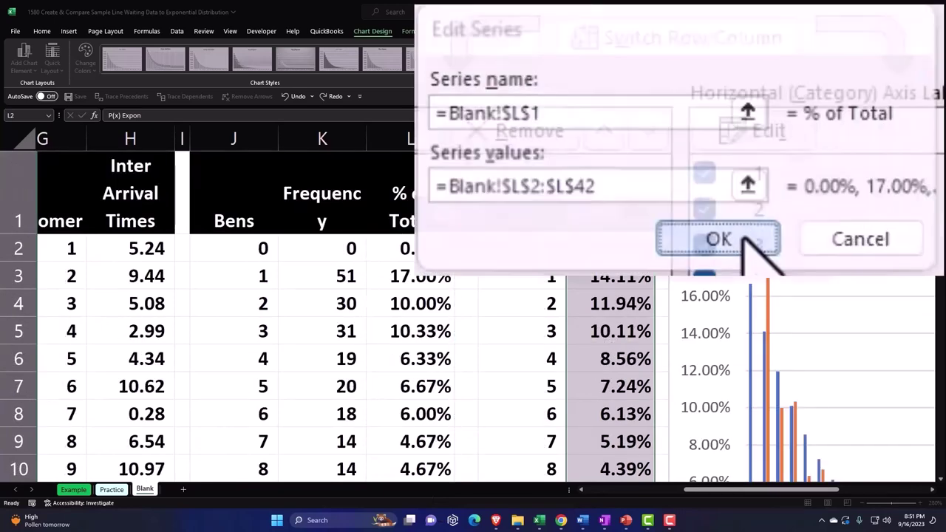
left_click(850, 250)
Step: Move the combined two-series chart below the other charts, with its upper edge at row 30 starting in column P
scroll(765, 384, "down", 1)
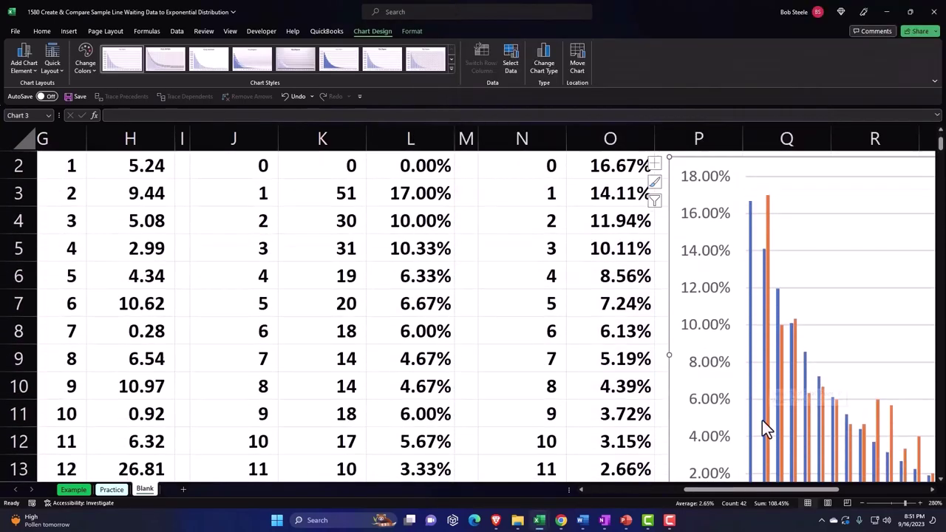
left_click_drag(748, 488, 847, 490)
scroll(703, 386, "down", 2)
scroll(641, 396, "up", 3)
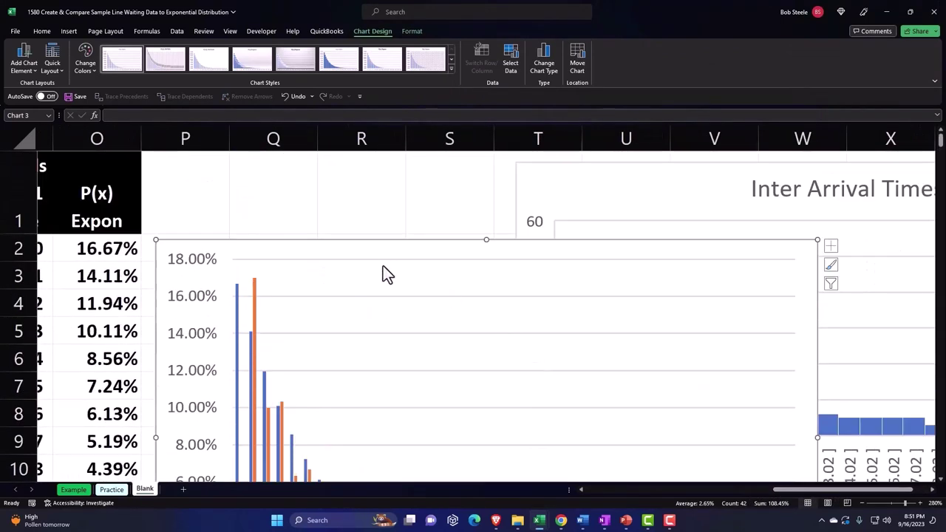
left_click_drag(387, 272, 514, 396)
scroll(513, 353, "down", 2)
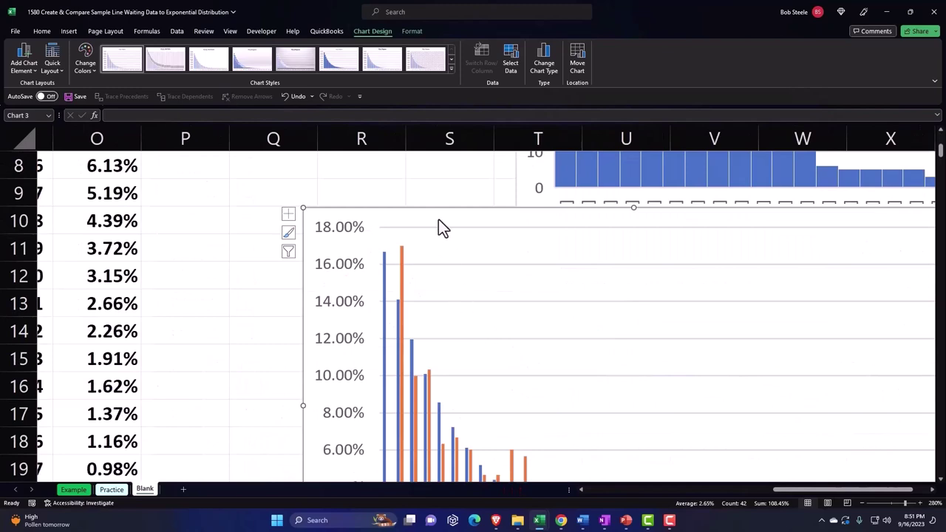
left_click_drag(438, 228, 422, 437)
scroll(406, 323, "down", 3)
left_click_drag(414, 211, 380, 447)
scroll(376, 310, "down", 3)
left_click_drag(370, 197, 301, 266)
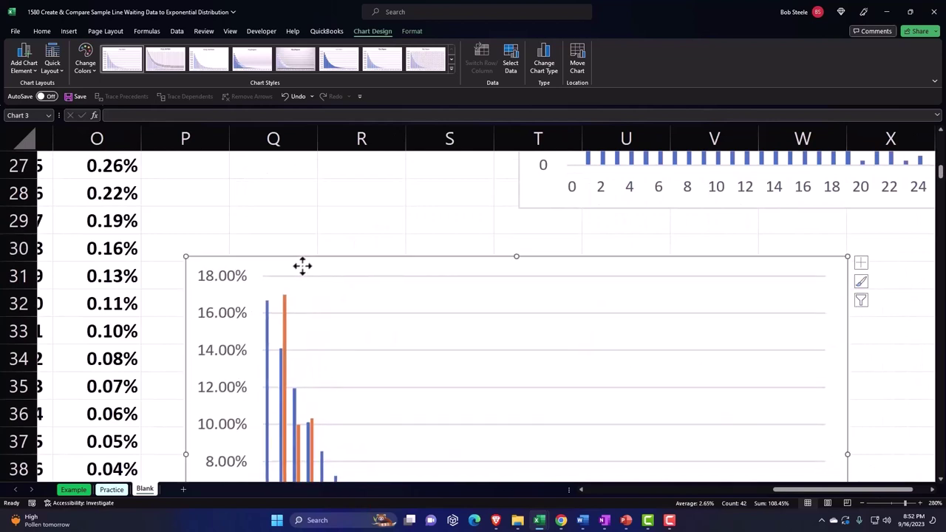
Step: Show a legend on the combined P(x) Expon and % of Total chart
scroll(303, 268, "down", 2)
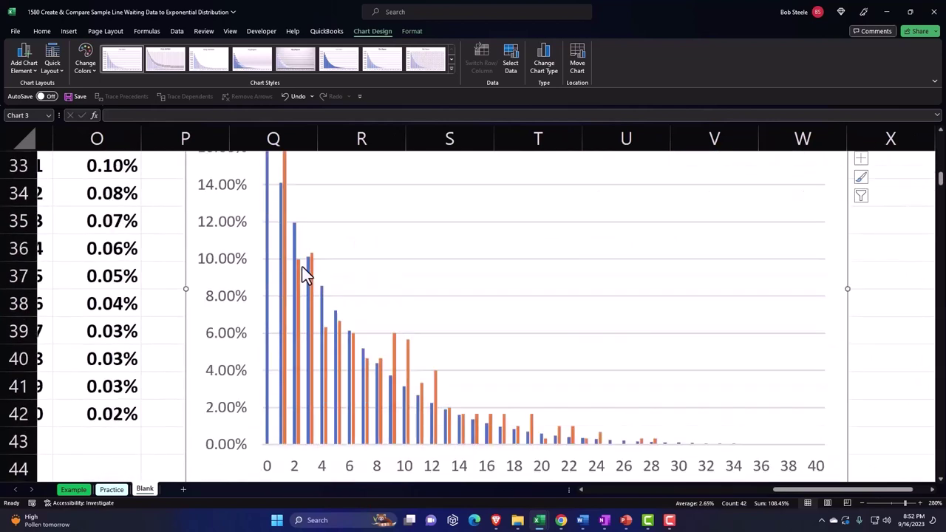
left_click(862, 160)
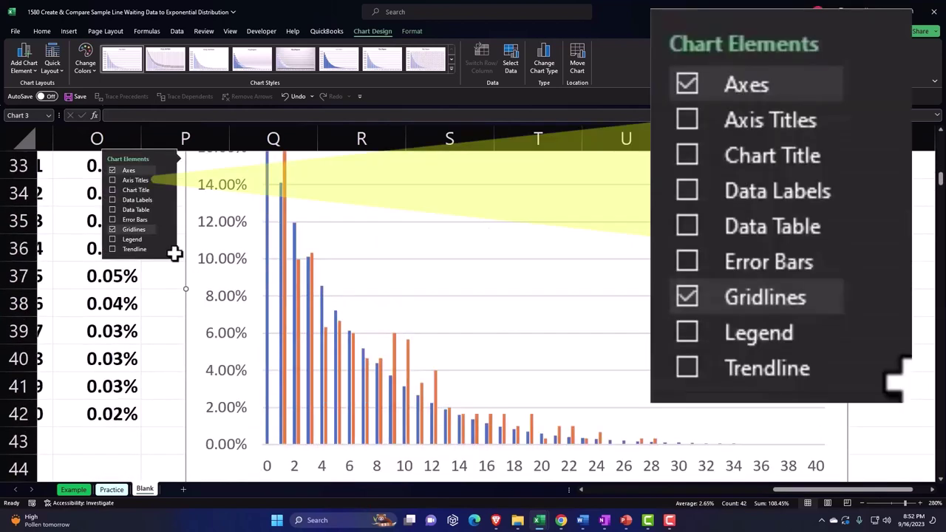
left_click(113, 240)
left_click(891, 303)
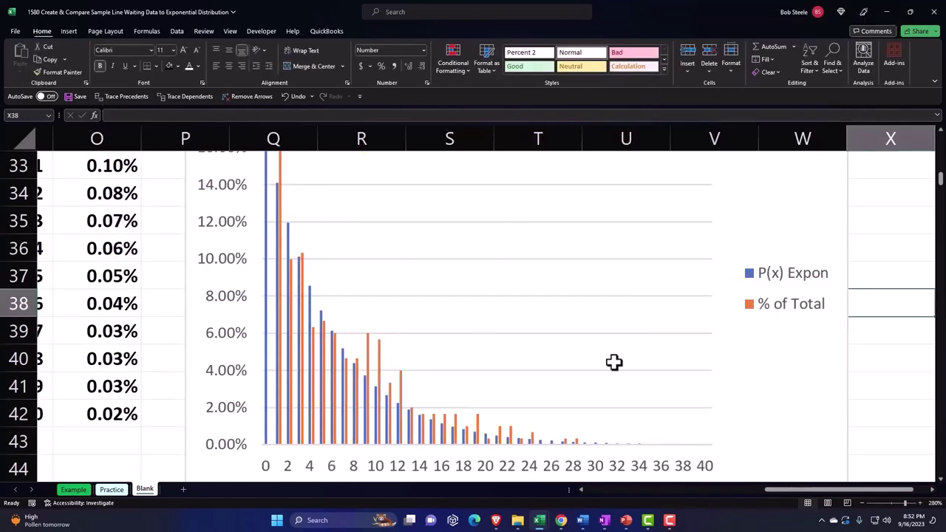
Step: Enlarge the combined two-series chart so it reaches into column X and its lower edge sits at the end of row 45
scroll(633, 379, "down", 1)
left_click_drag(842, 404, 901, 426)
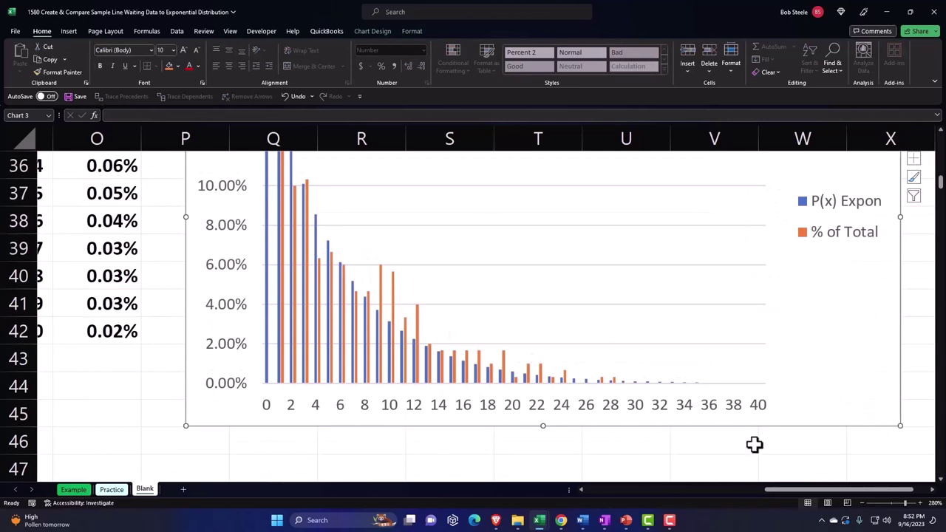
scroll(754, 445, "up", 1)
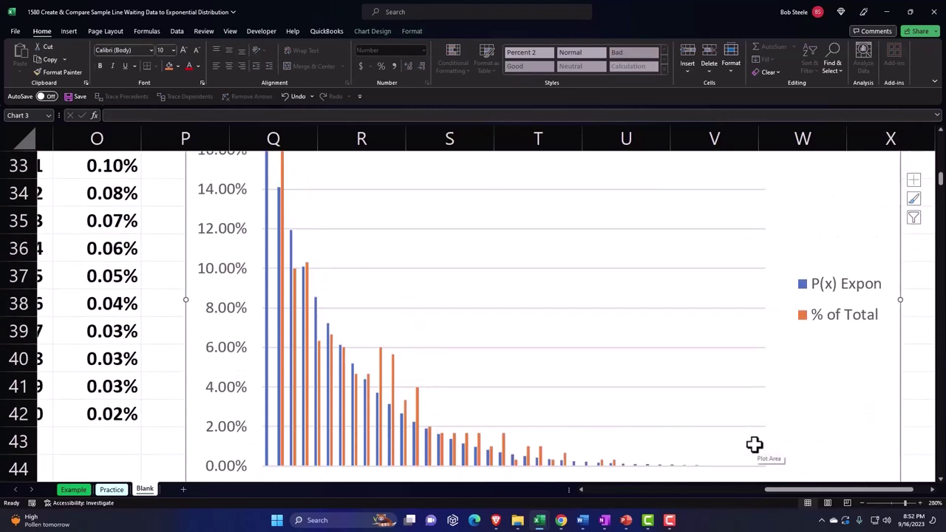
scroll(754, 445, "up", 1)
scroll(754, 444, "down", 1)
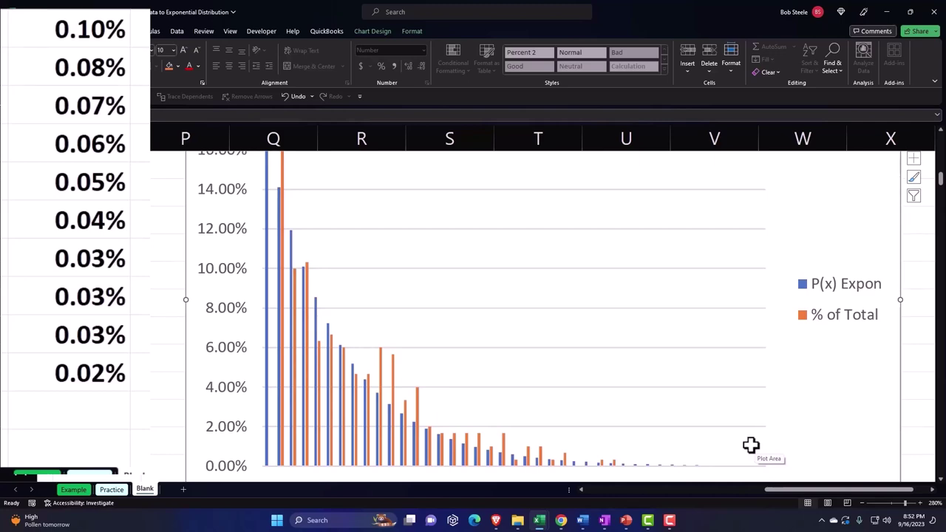
Step: Move the frequency column chart so it starts in column P, directly above the combined two-series chart
scroll(751, 446, "up", 7)
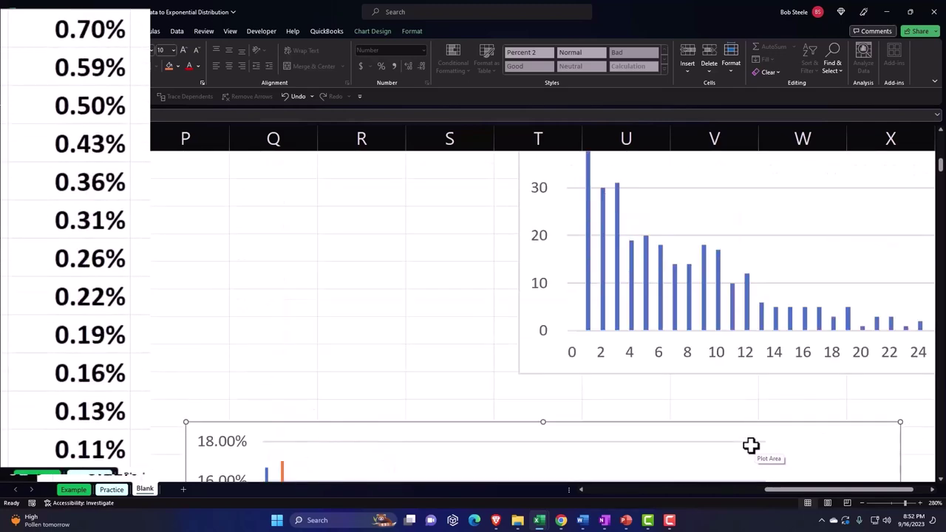
left_click_drag(547, 247, 243, 255)
scroll(243, 255, "down", 2)
scroll(262, 296, "down", 2)
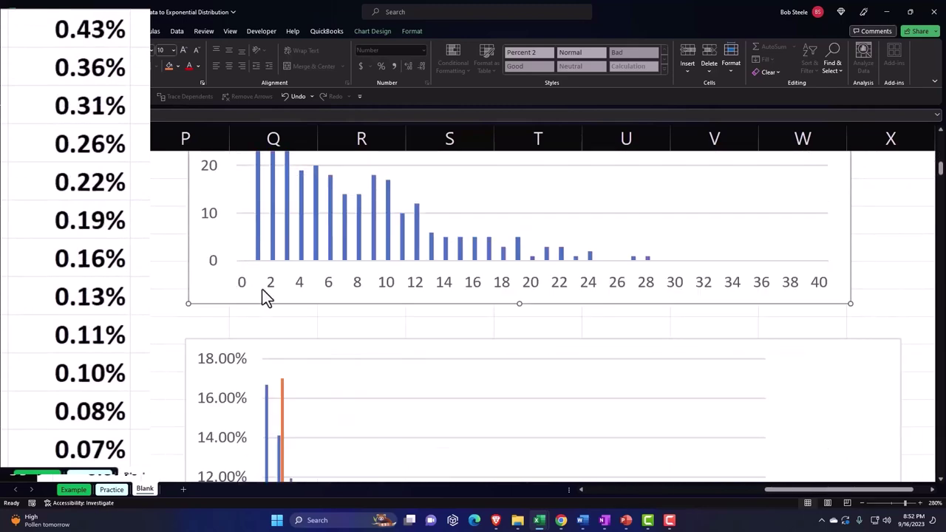
Step: Move the Inter Arrival Times histogram so it starts in column P, with its upper edge in row 1
scroll(279, 323, "up", 8)
left_click_drag(554, 183, 244, 176)
scroll(278, 239, "down", 3)
scroll(278, 239, "up", 3)
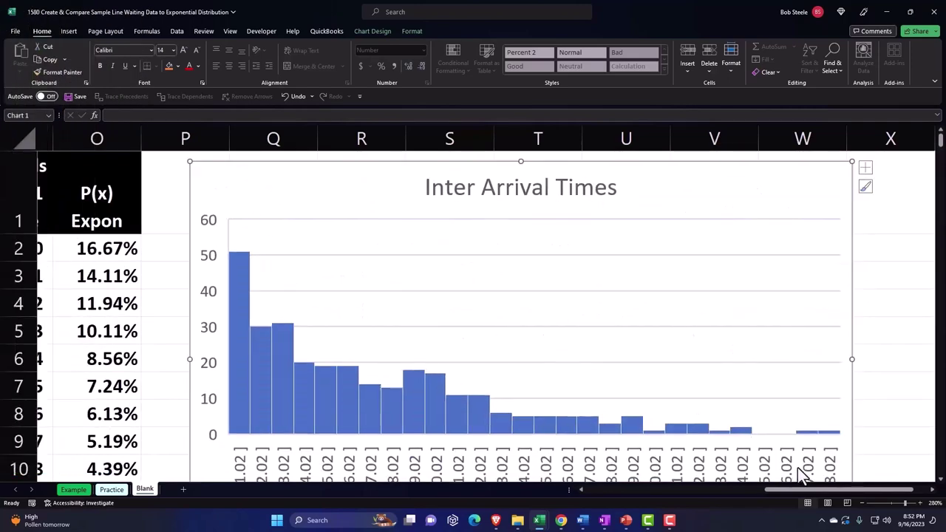
Step: Apply all borders and a custom light cyan fill from the standard colors to the arrival rate data in A1:B6
left_click_drag(803, 489, 591, 492)
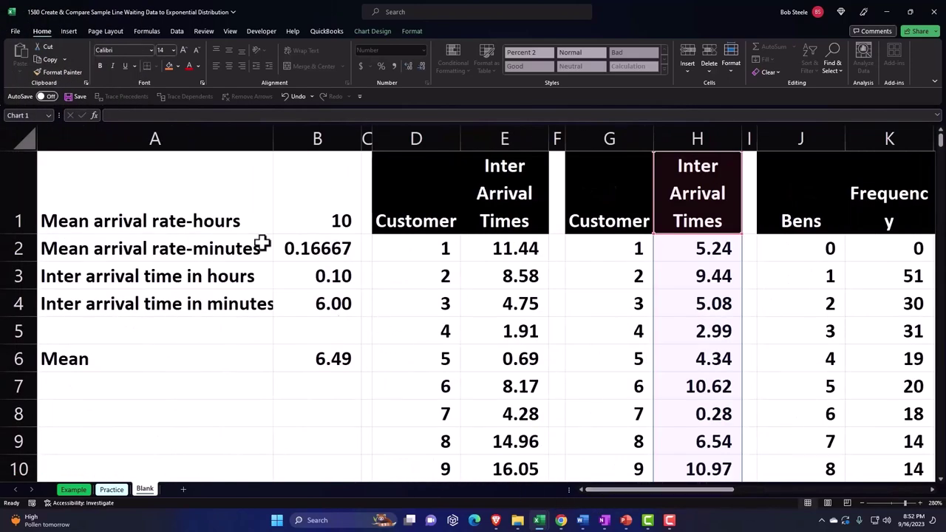
left_click_drag(106, 187, 286, 355)
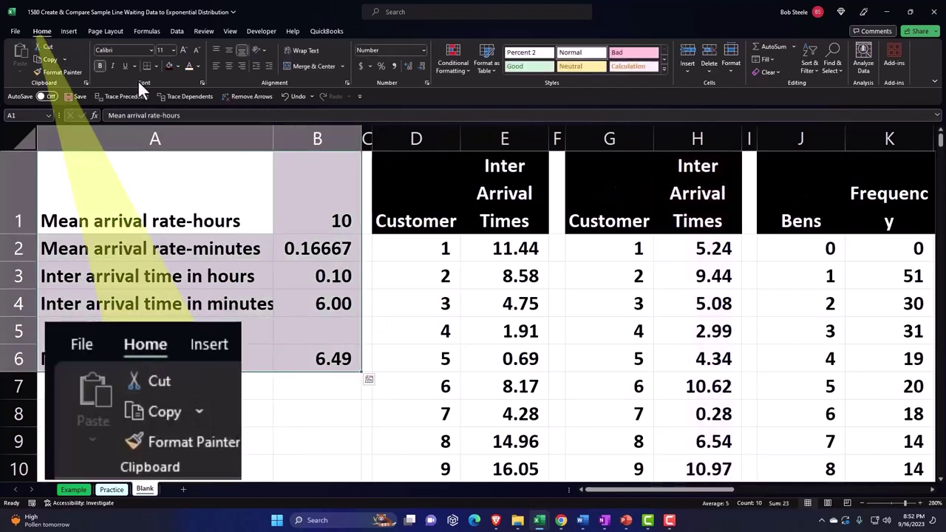
left_click(158, 67)
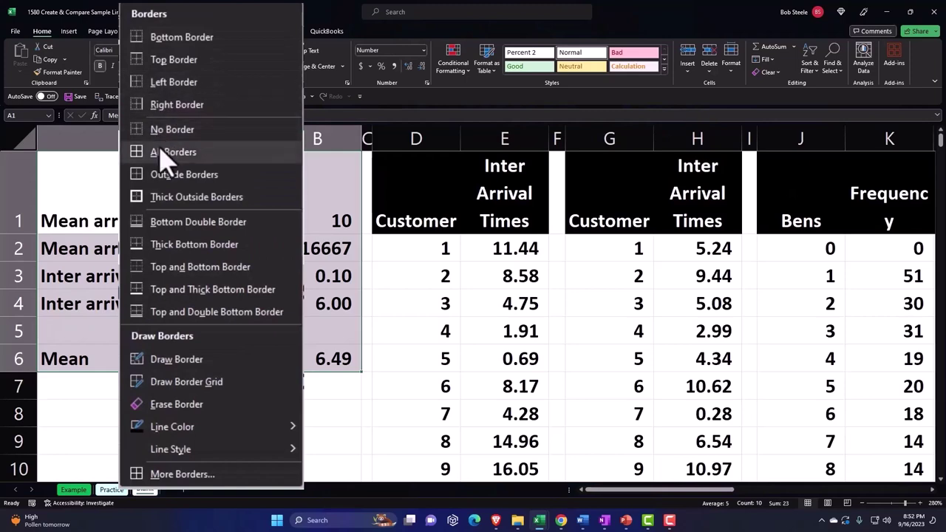
left_click(162, 152)
left_click(178, 68)
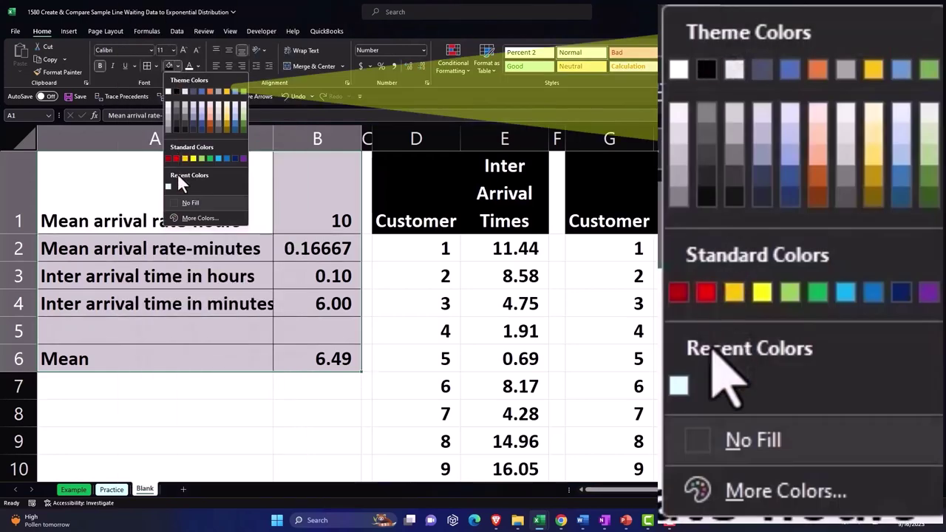
left_click(186, 218)
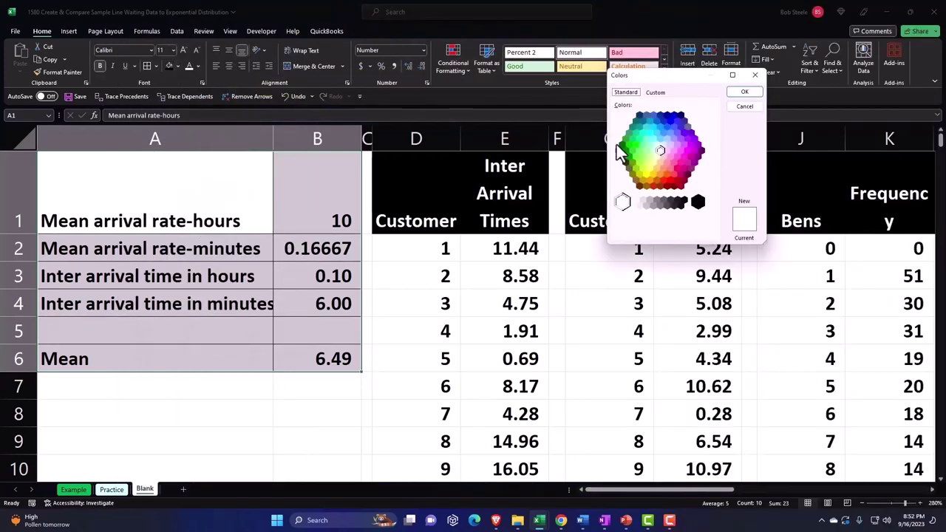
left_click(662, 144)
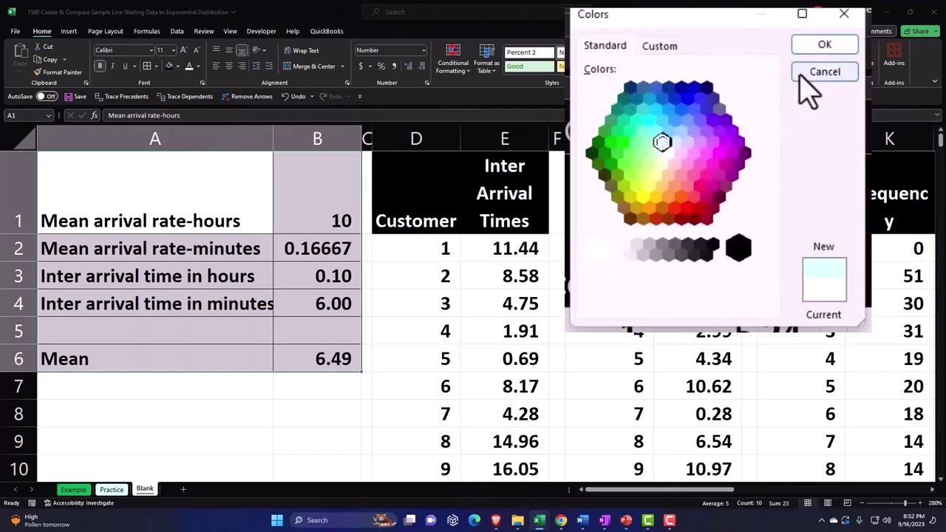
left_click(825, 45)
Step: Apply borders and the light cyan fill to the first customer and inter arrival times table, D2:E301
left_click_drag(436, 248, 478, 244)
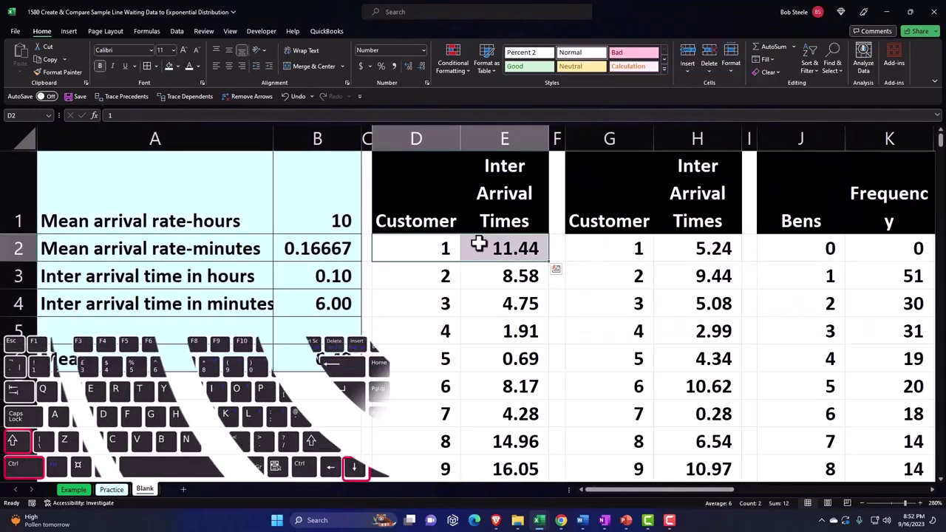
key("ctrl+shift+Down")
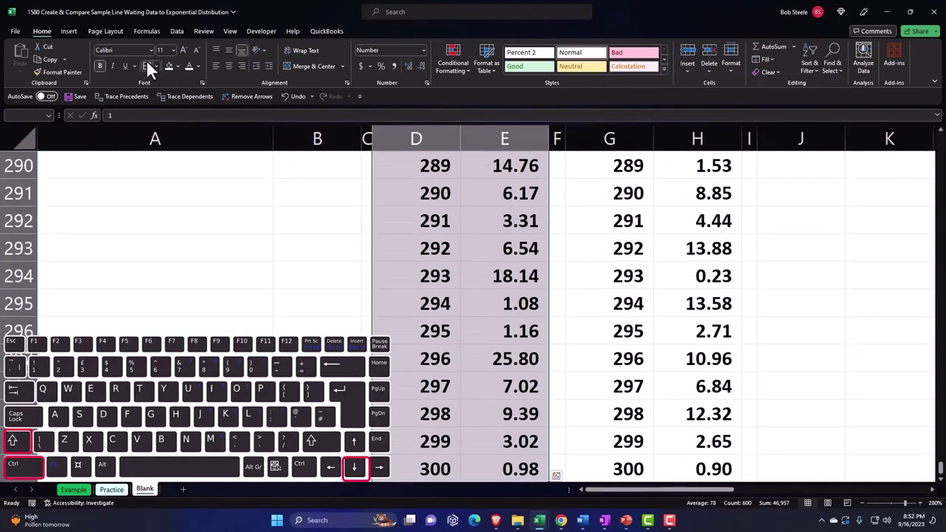
key("ctrl+BackSpace")
left_click(169, 66)
Step: Apply borders and the light cyan fill to the second customer and inter arrival times table, G2:H301
left_click_drag(621, 249, 671, 246)
key("ctrl+shift+Down")
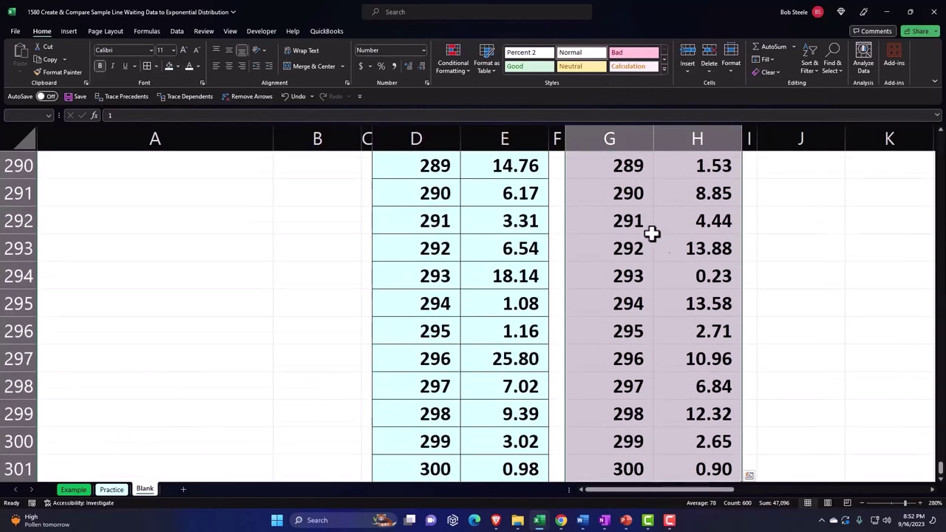
key("ctrl+BackSpace")
left_click(168, 65)
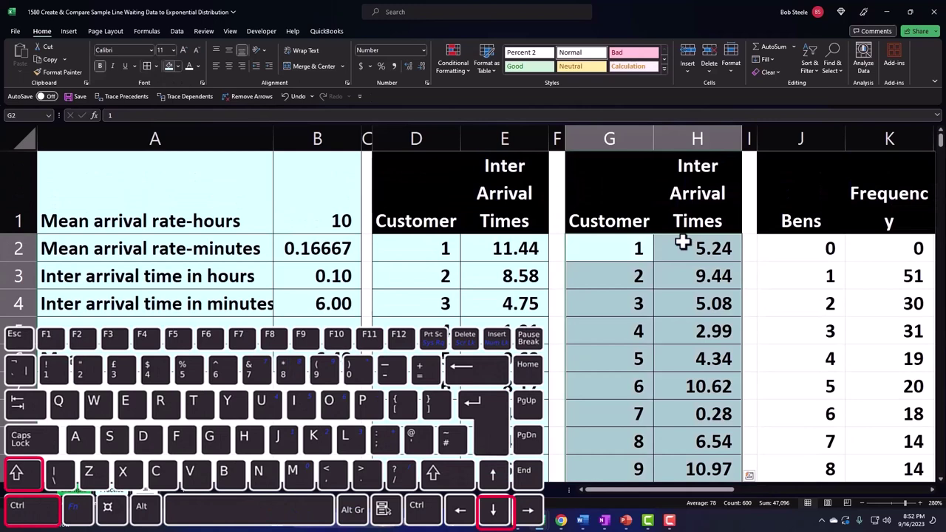
Step: Apply borders and the light cyan fill to the Bens, Frequency and % of Total table, J2:L43
left_click(800, 252)
scroll(788, 244, "right", 4)
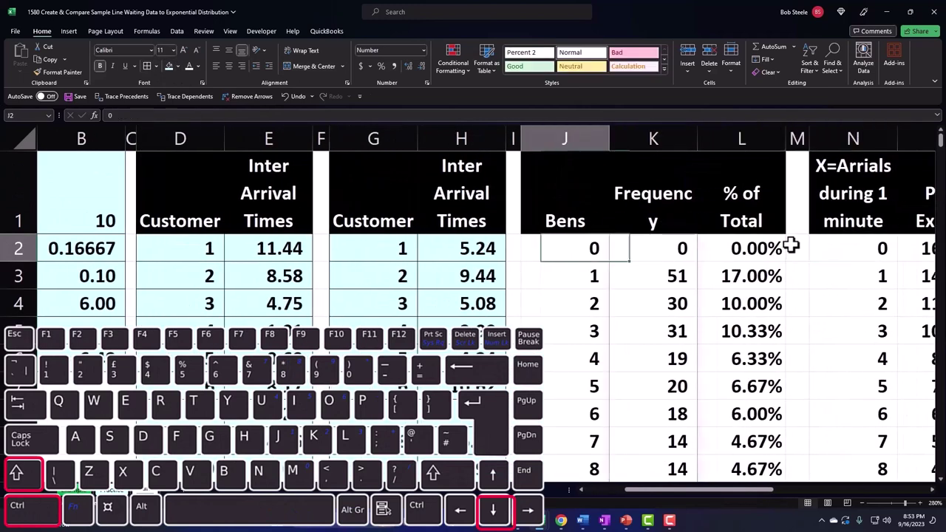
key("ctrl+shift+Right")
key("ctrl+shift+Right")
key("Left")
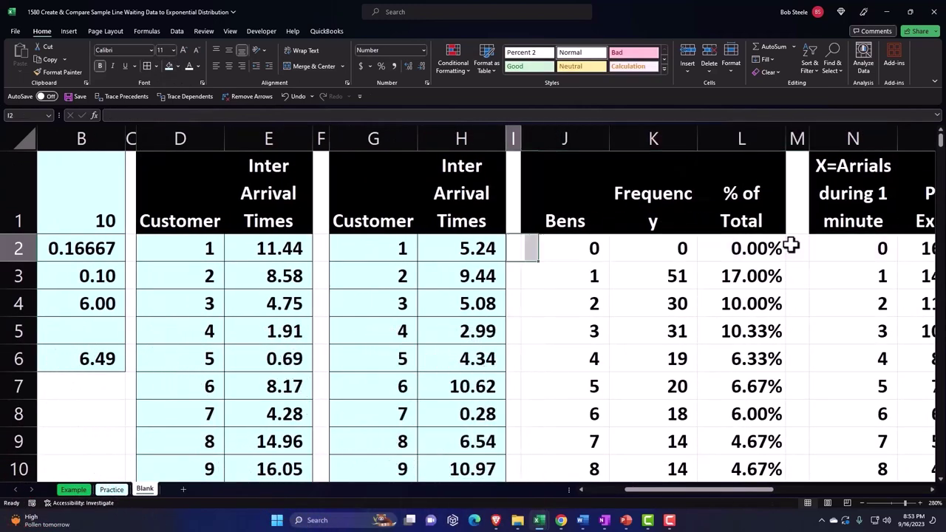
key("Right")
key("shift+Right")
key("shift+Right")
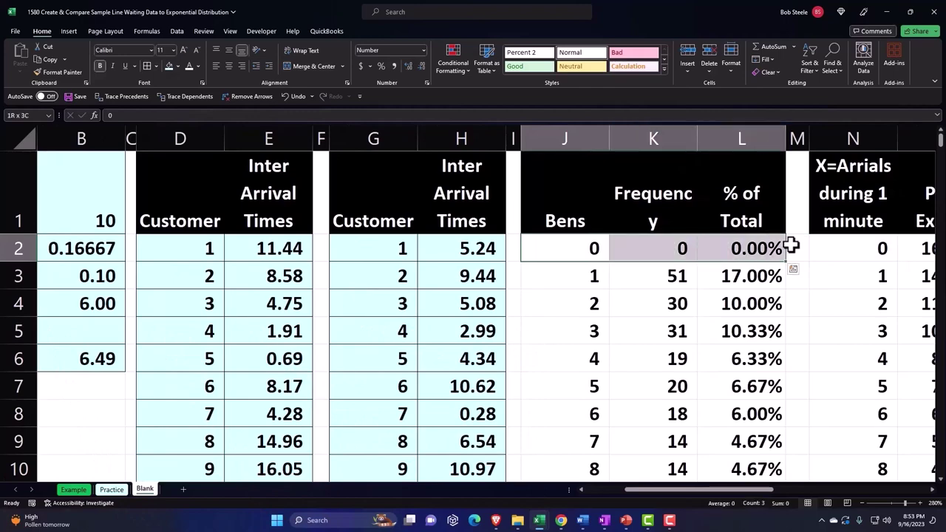
key("ctrl+shift+Down")
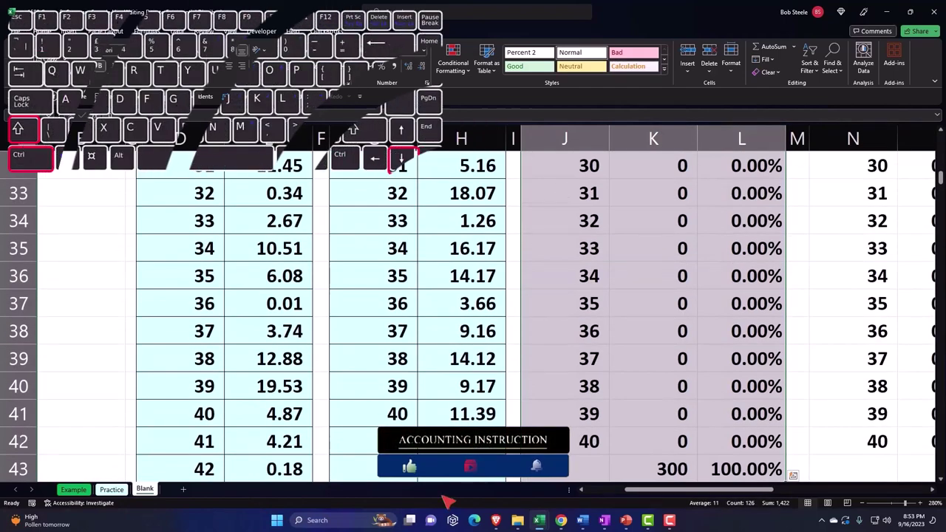
key("ctrl+BackSpace")
Step: Apply borders and the light cyan fill to the P(x) Expon table, N2:O42, and set its font color to black
left_click(859, 254)
key("Right")
key("Right")
key("Right")
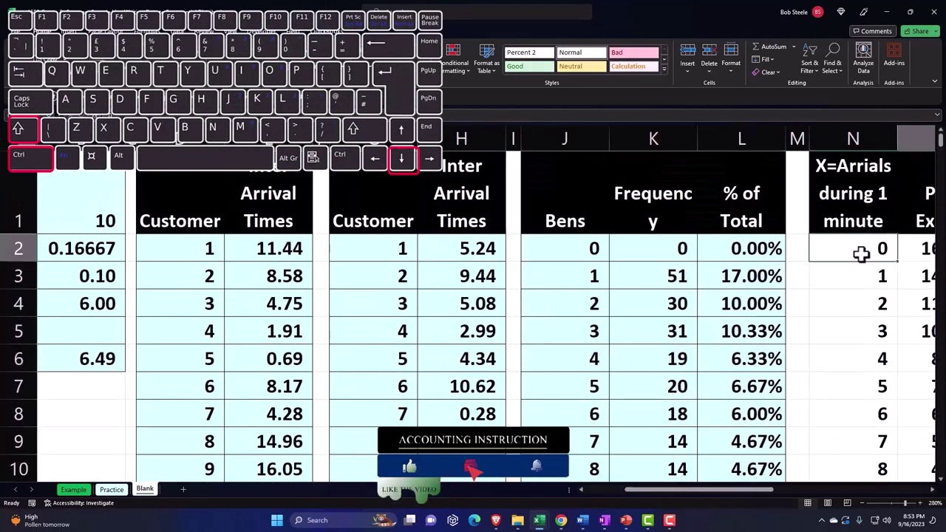
key("Left")
key("Left")
key("Left")
key("shift+Right")
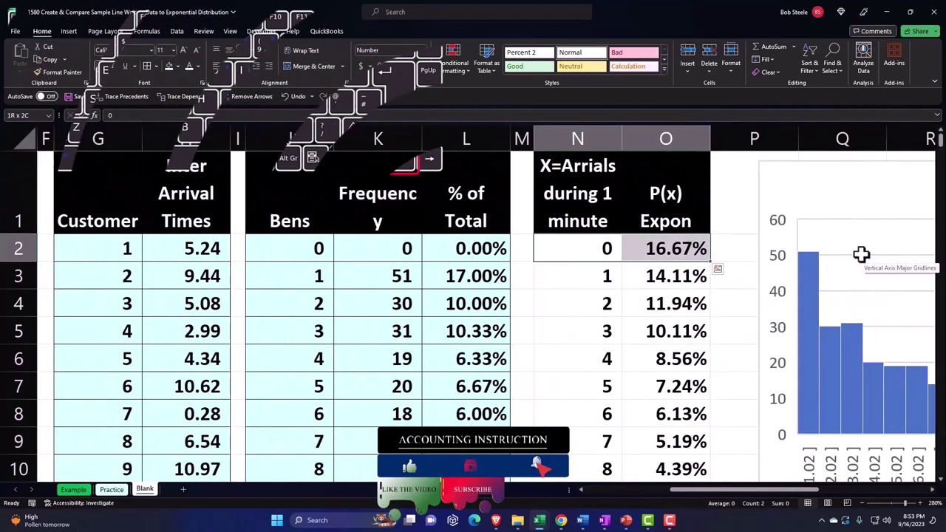
key("ctrl+shift+Down")
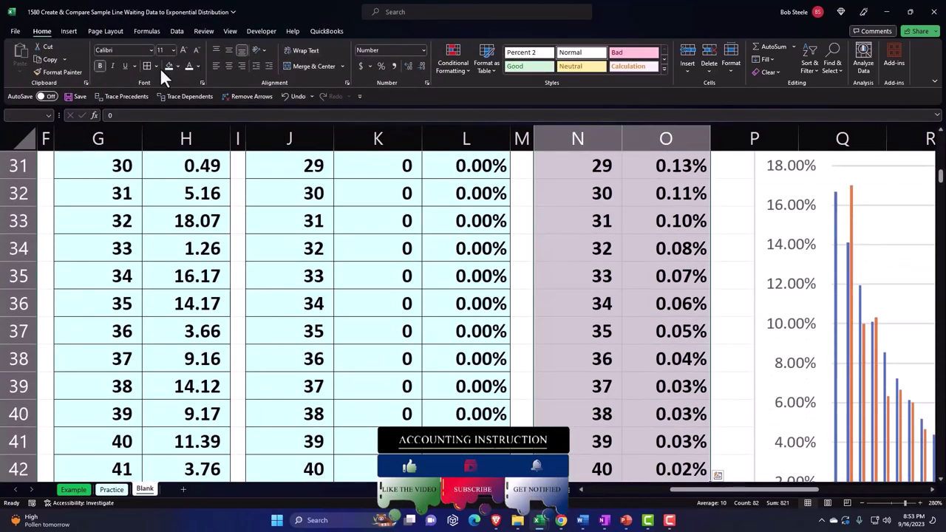
key("ctrl+BackSpace")
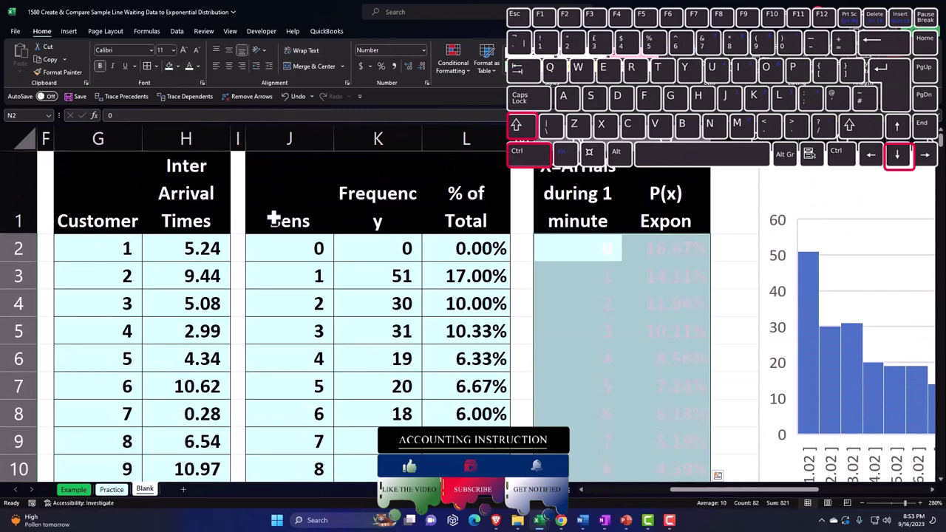
left_click(156, 66)
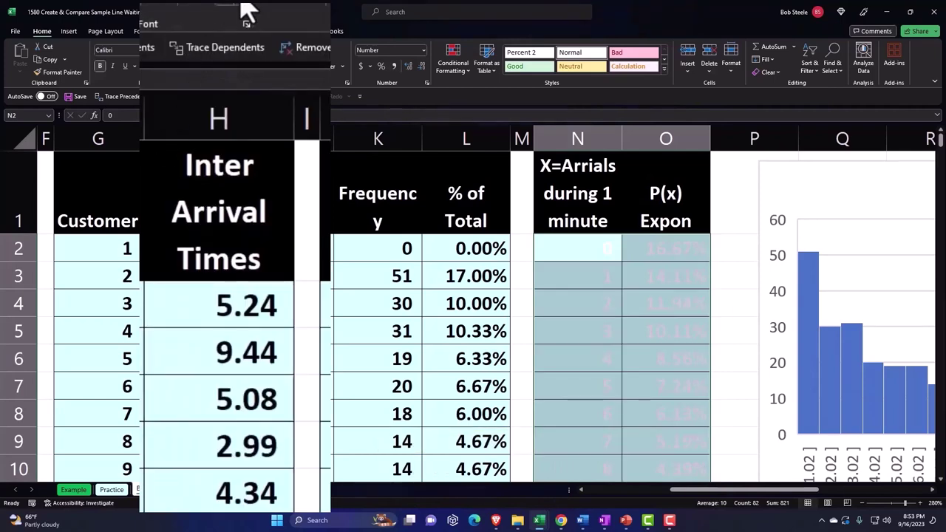
left_click(198, 66)
left_click(195, 79)
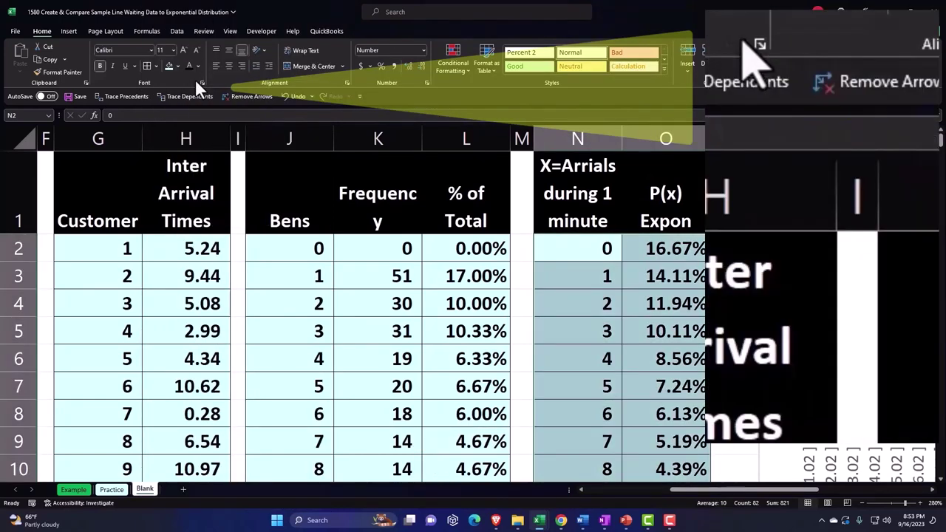
Step: Spell check the sheet, correcting "Arrials" to "Arrivals" in the N1 header and ignoring all instances of "Expon"
left_click(259, 249)
left_click(205, 31)
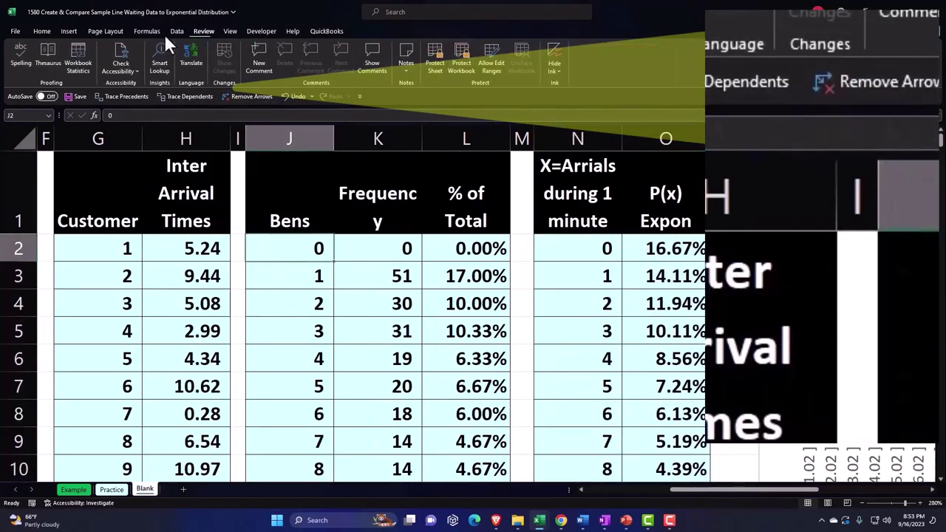
left_click(20, 55)
left_click(456, 287)
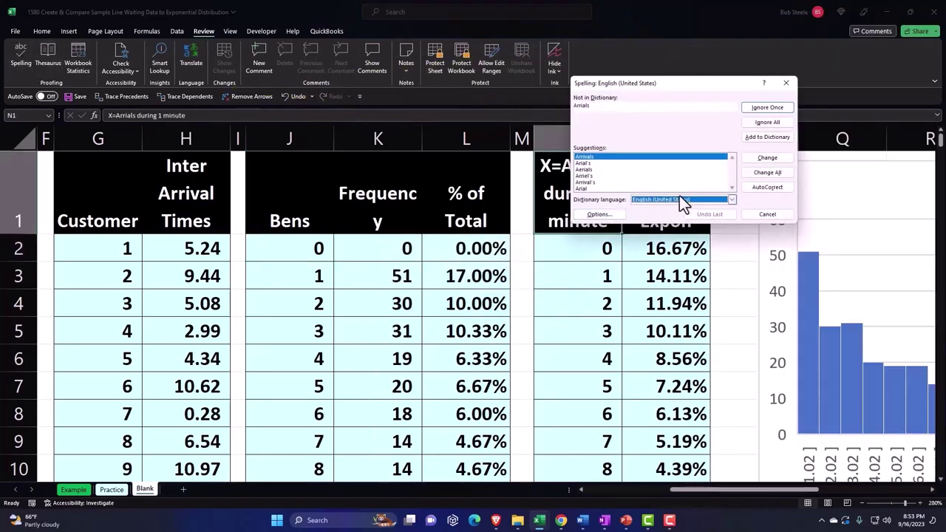
left_click(767, 159)
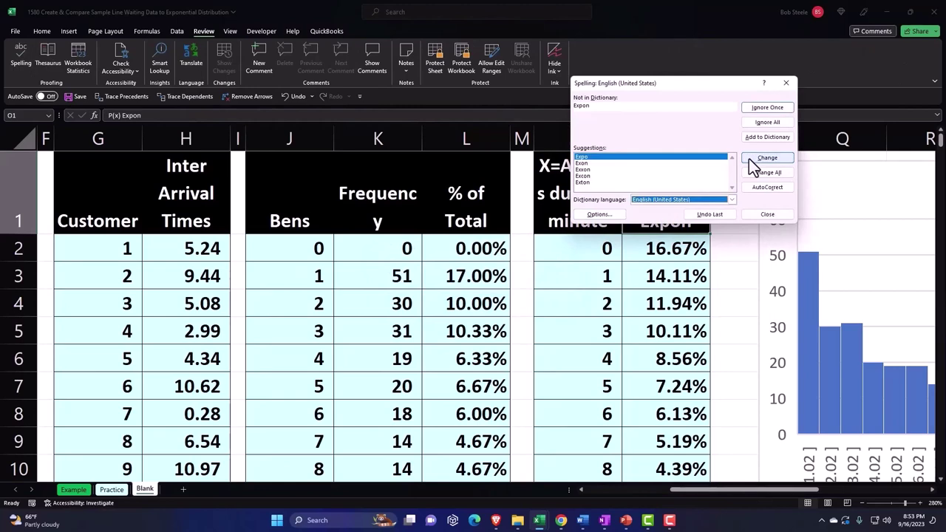
left_click(769, 123)
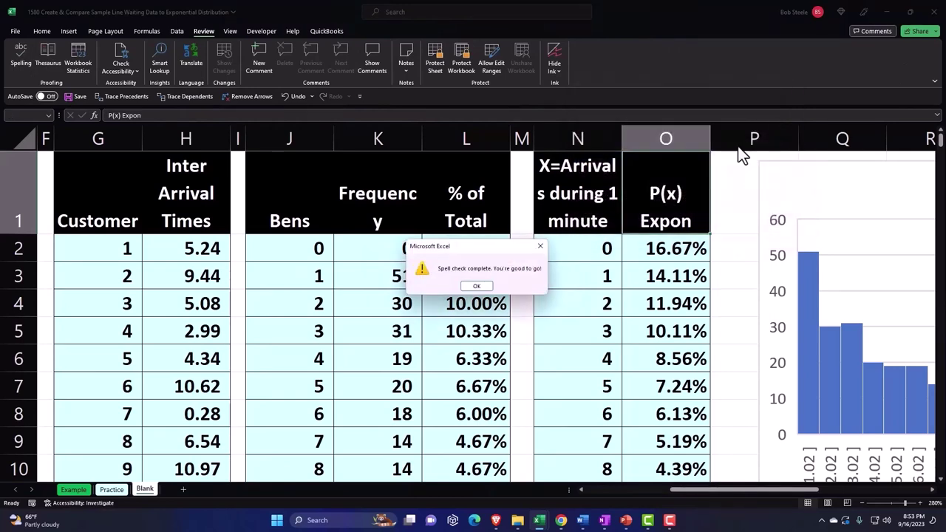
left_click(492, 301)
Step: Narrow the blank spacer columns M, I and F between the tables
left_click_drag(534, 139, 523, 140)
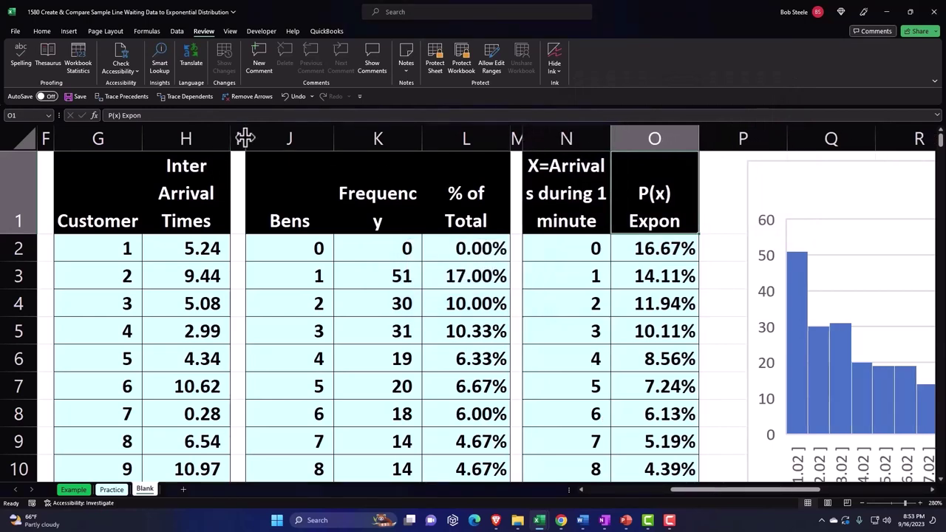
left_click_drag(244, 137, 236, 138)
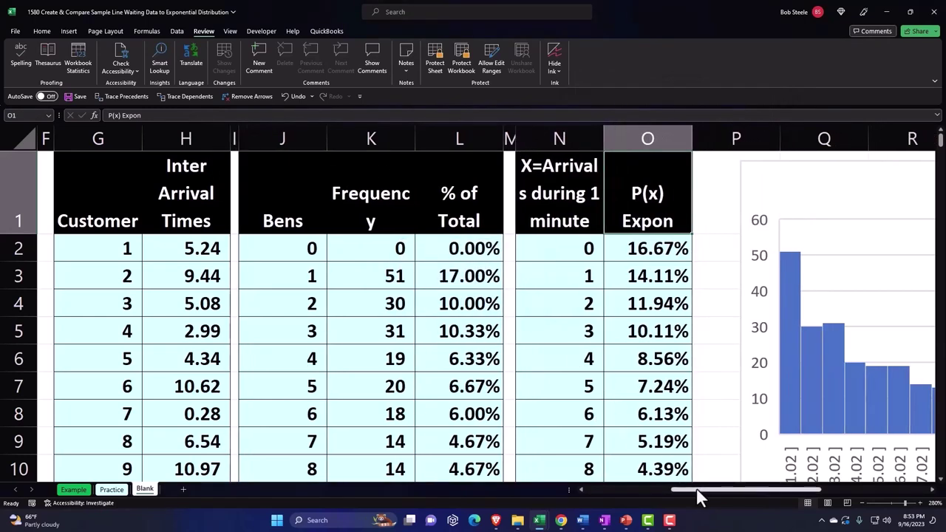
left_click_drag(697, 490, 609, 489)
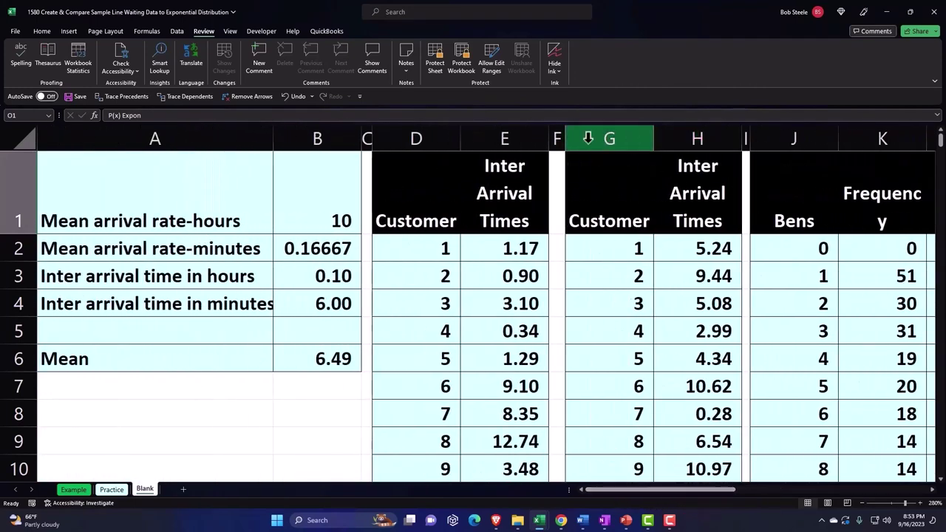
left_click_drag(563, 135, 559, 136)
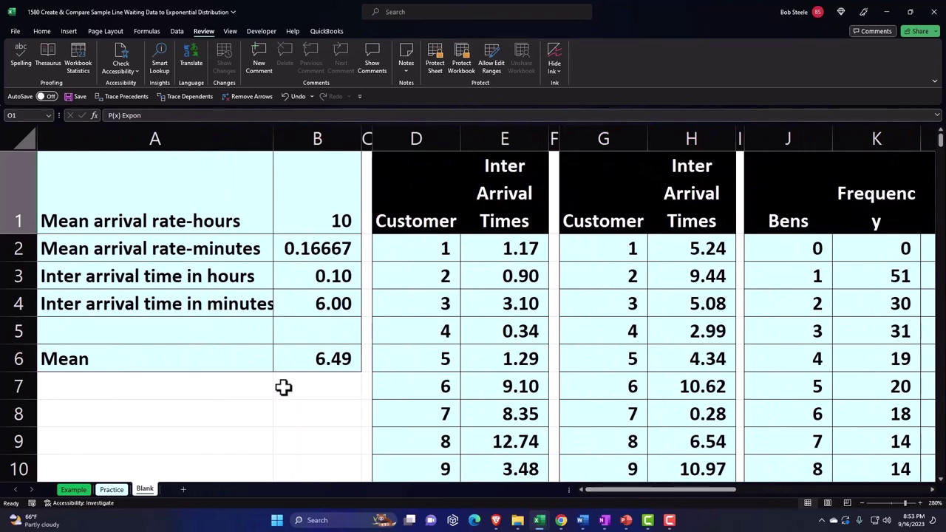
left_click(281, 411)
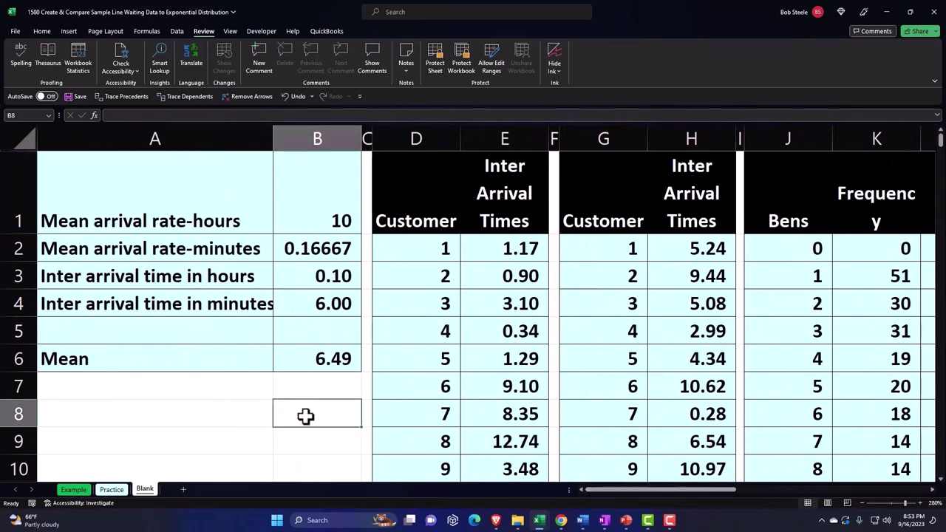